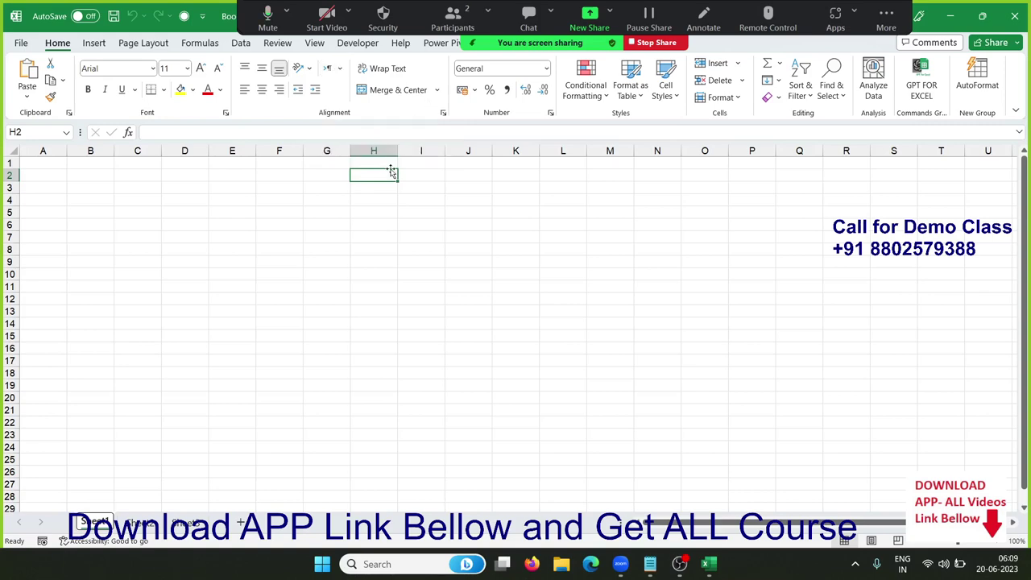
Step: Enter a name in cell B2, then drag row 2's lower border down to make it taller
{"action": "scroll", "coordinate": [223, 223], "scroll_direction": "up", "scroll_amount": 3, "text": "ctrl"}
{"action": "scroll", "coordinate": [223, 223], "scroll_direction": "up", "scroll_amount": 3, "text": "ctrl"}
{"action": "left_click", "coordinate": [168, 191]}
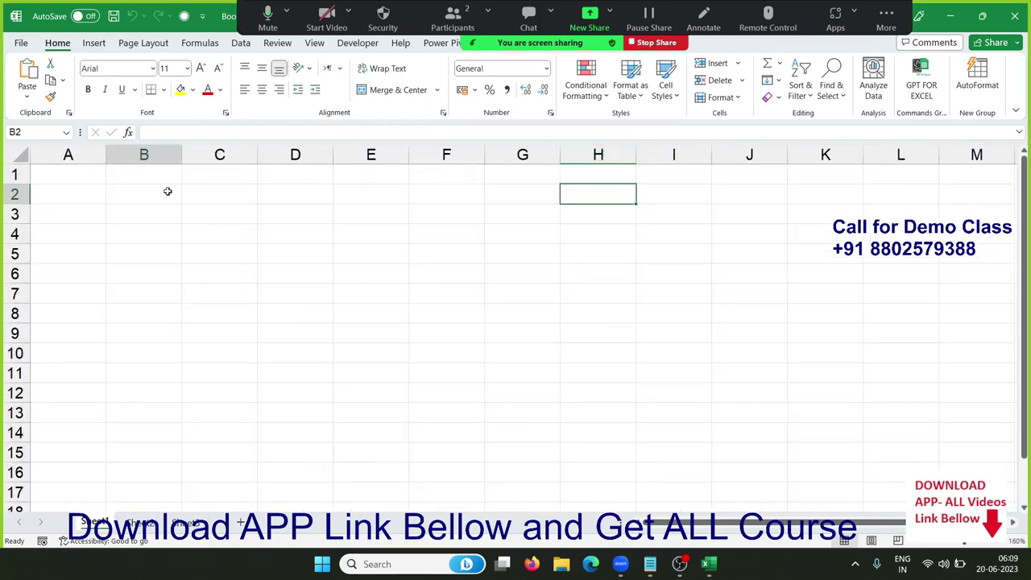
{"action": "type", "text": "Ra"}
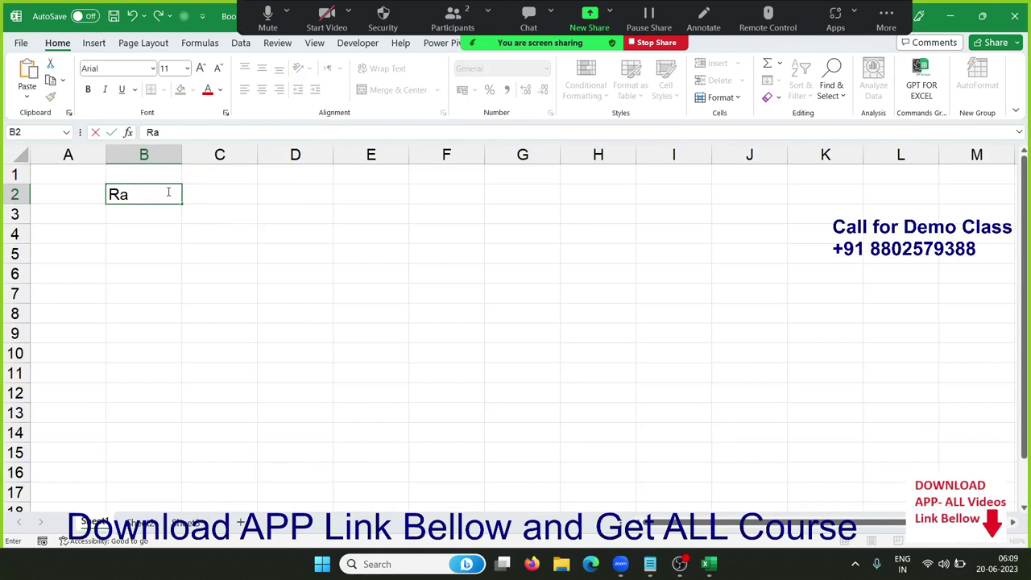
{"action": "type", "text": "vi"}
{"action": "key", "text": "Return"}
{"action": "left_click", "coordinate": [168, 192]}
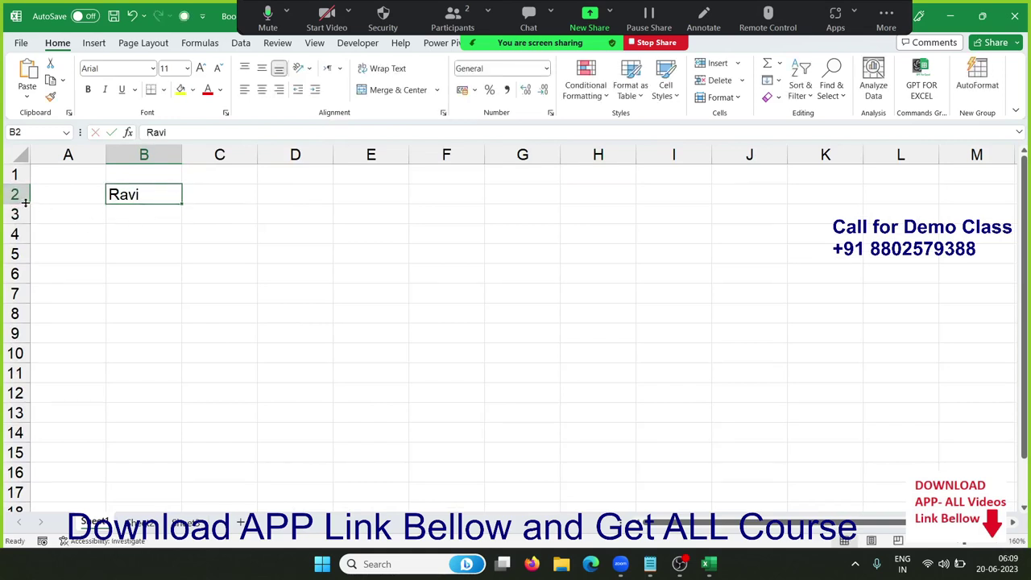
{"action": "left_click_drag", "start_coordinate": [25, 204], "coordinate": [27, 233]}
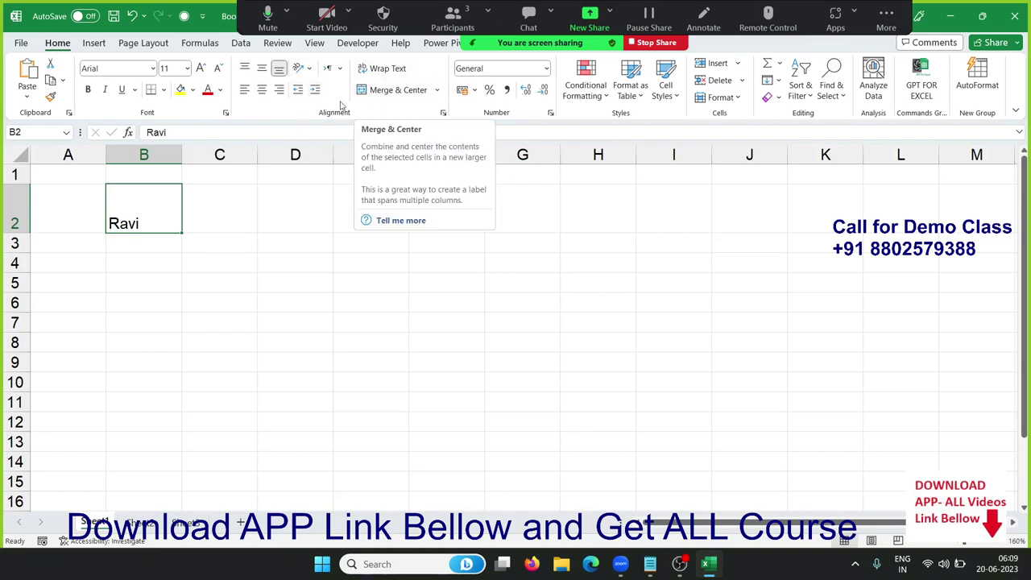
Step: Open the Format Cells alignment settings, reposition the window, and close it unchanged
{"action": "left_click", "coordinate": [443, 113]}
{"action": "left_click_drag", "start_coordinate": [268, 113], "coordinate": [605, 127]}
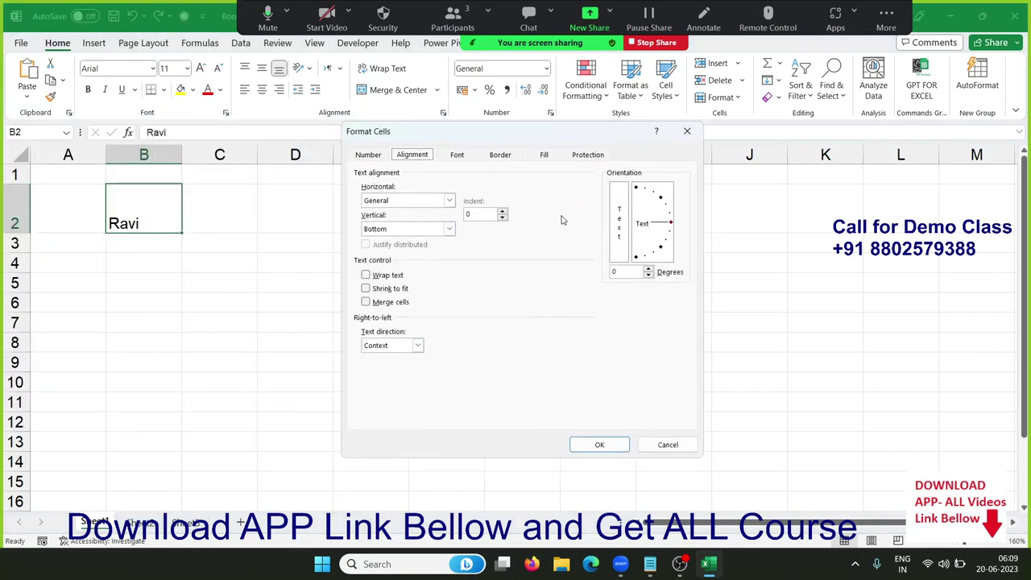
{"action": "left_click", "coordinate": [688, 130]}
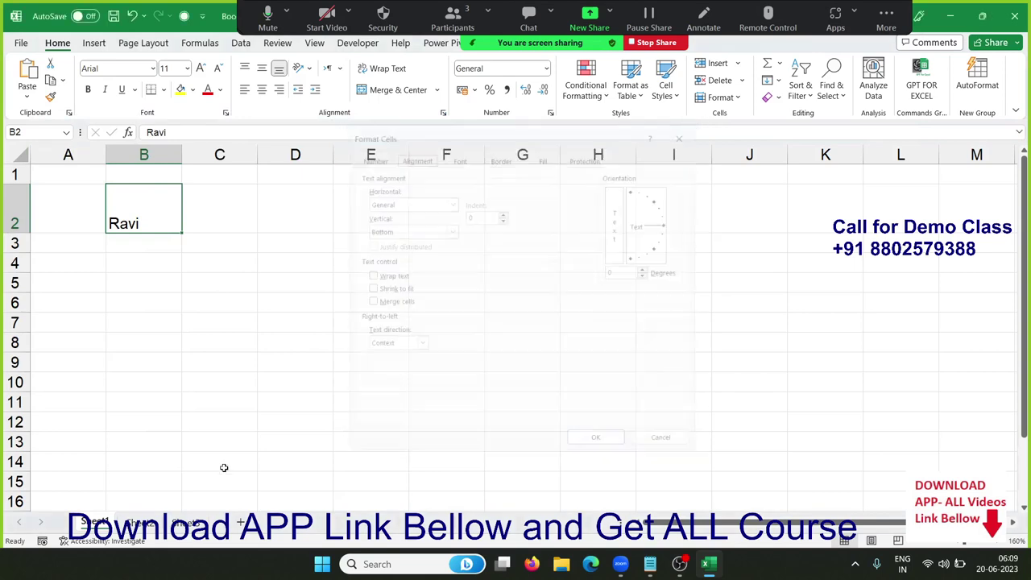
Step: Record Macro1 that applies Center alignment to the name in B2
{"action": "left_click", "coordinate": [41, 541]}
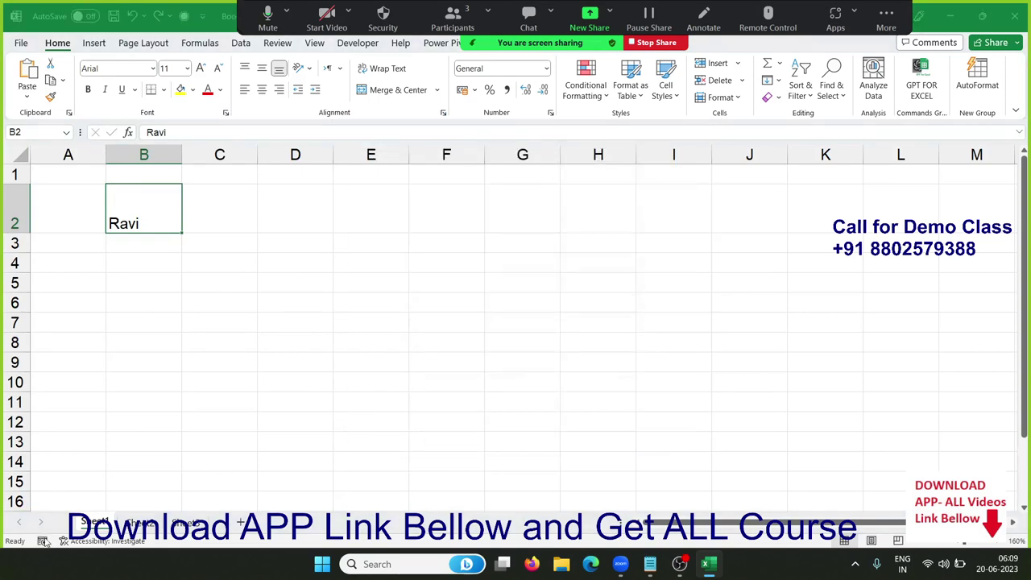
{"action": "left_click", "coordinate": [550, 379]}
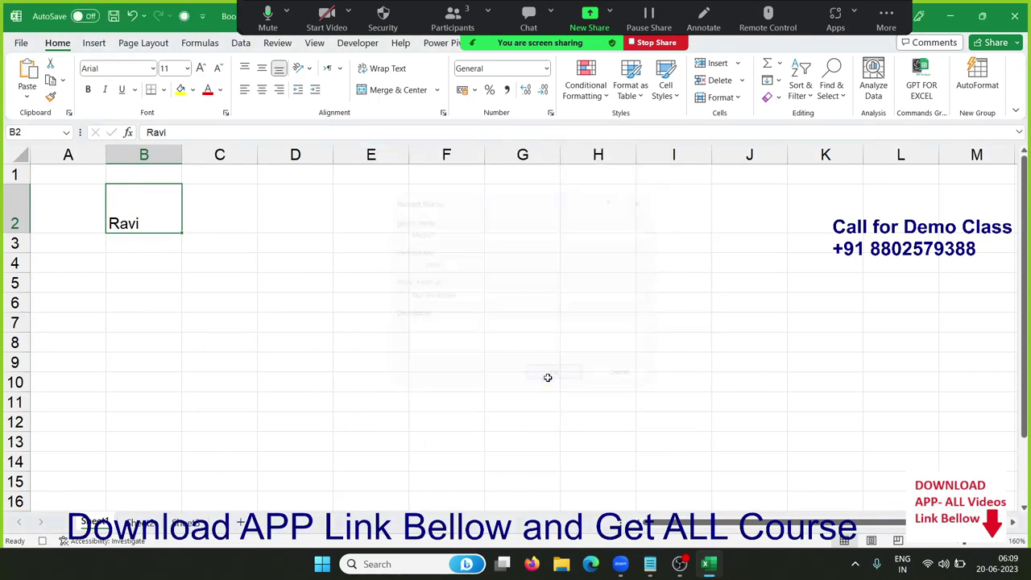
{"action": "left_click", "coordinate": [262, 90]}
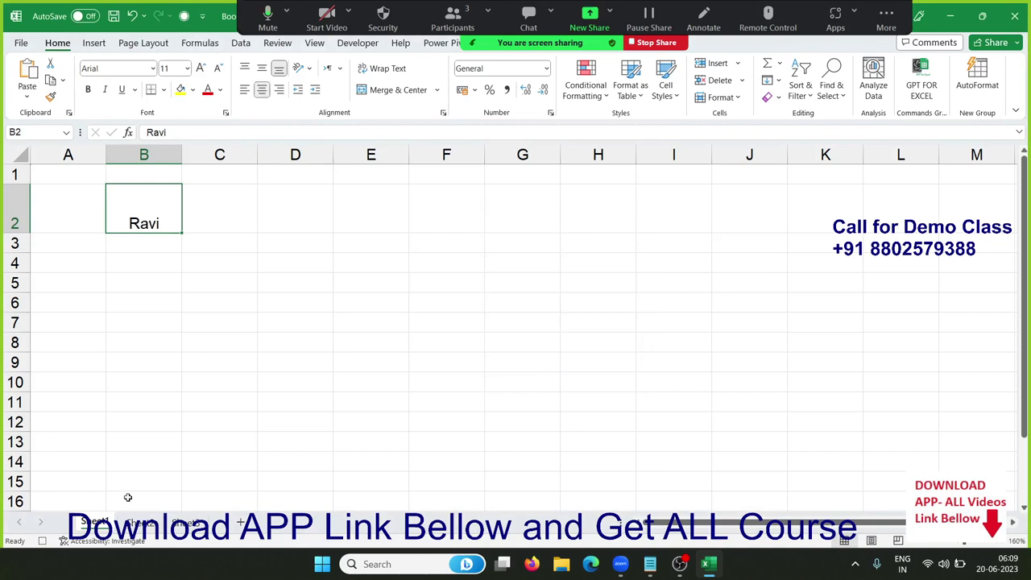
{"action": "left_click", "coordinate": [43, 540]}
Step: Open the Visual Basic editor and show Module1's recorded Macro1 code
{"action": "left_click", "coordinate": [364, 46]}
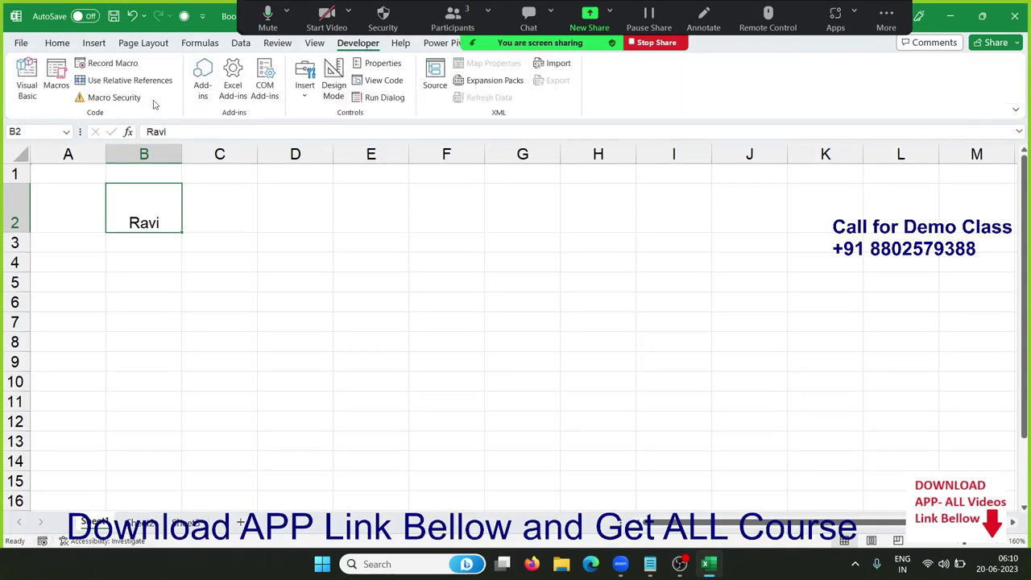
{"action": "left_click", "coordinate": [29, 84]}
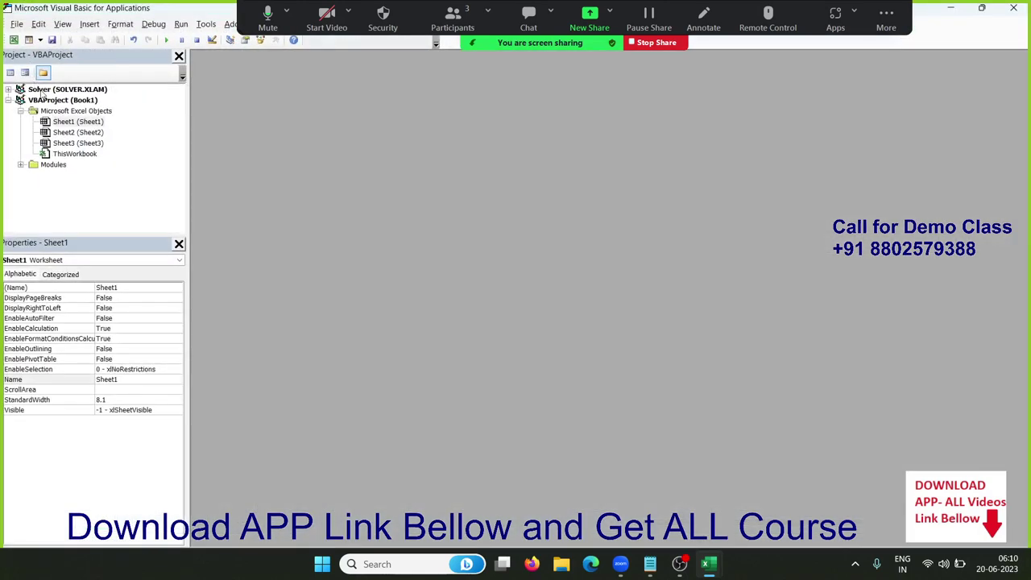
{"action": "double_click", "coordinate": [55, 164]}
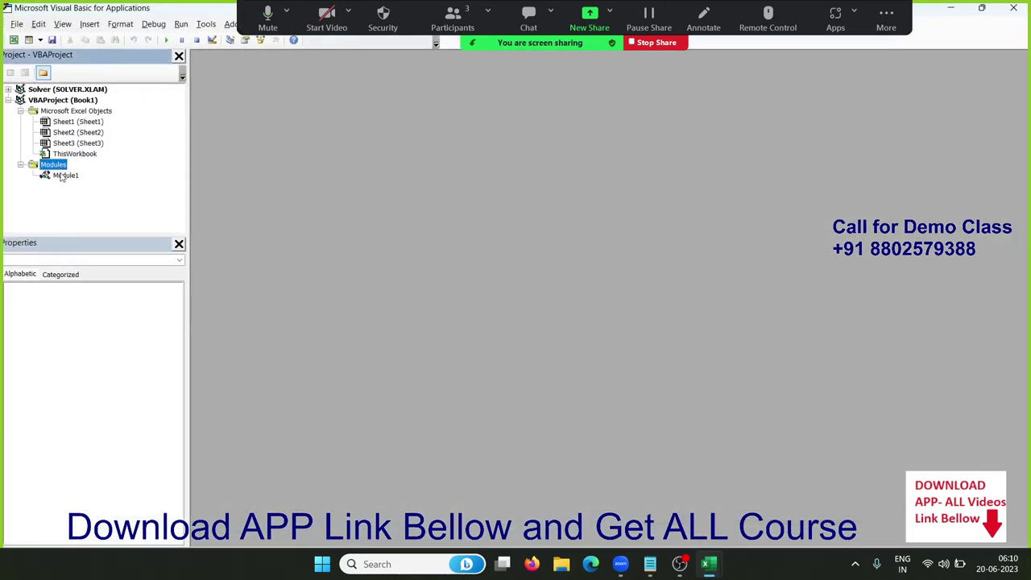
{"action": "double_click", "coordinate": [63, 176]}
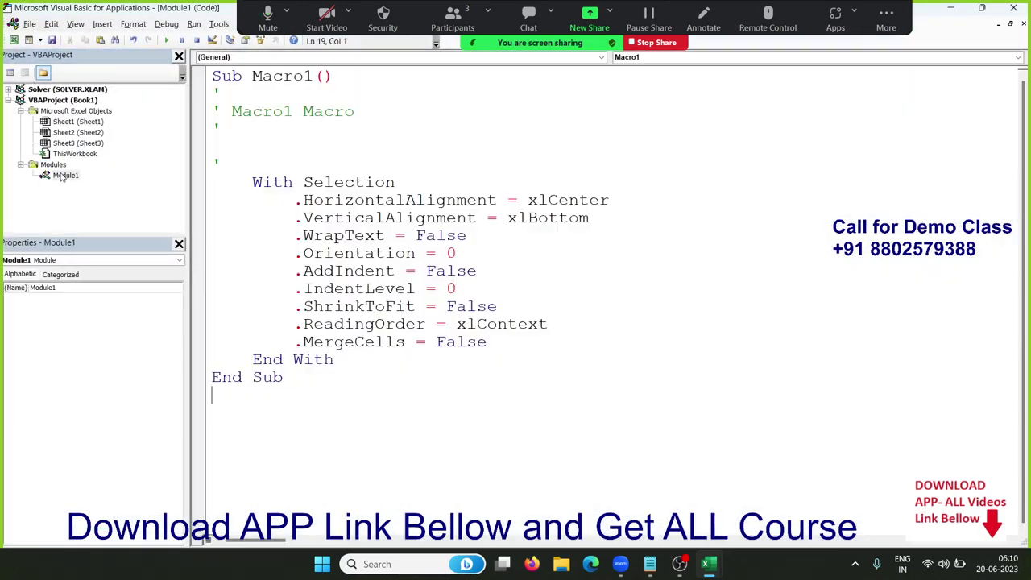
Step: Replace With Selection with With Range("B2") in Macro1
{"action": "left_click", "coordinate": [275, 183]}
{"action": "key", "text": "Right"}
{"action": "key", "text": "Right"}
{"action": "key", "text": "Right"}
{"action": "key", "text": "shift+Right"}
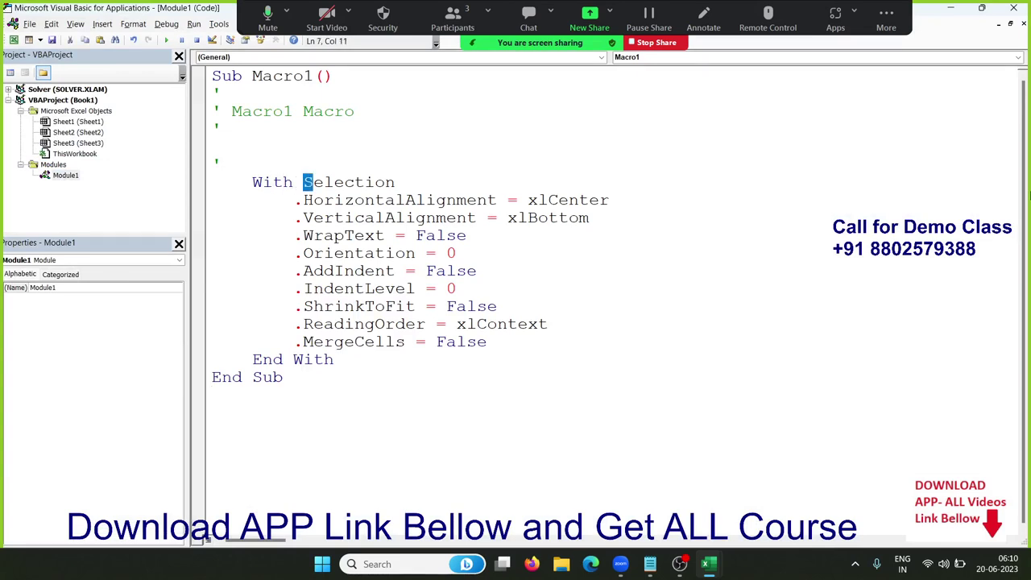
{"action": "key", "text": "shift+Right"}
{"action": "key", "text": "shift+Right"}
{"action": "key", "text": "shift+Right"}
{"action": "key", "text": "shift+Right"}
{"action": "key", "text": "shift+Right"}
{"action": "key", "text": "shift+Right"}
{"action": "key", "text": "shift+Right"}
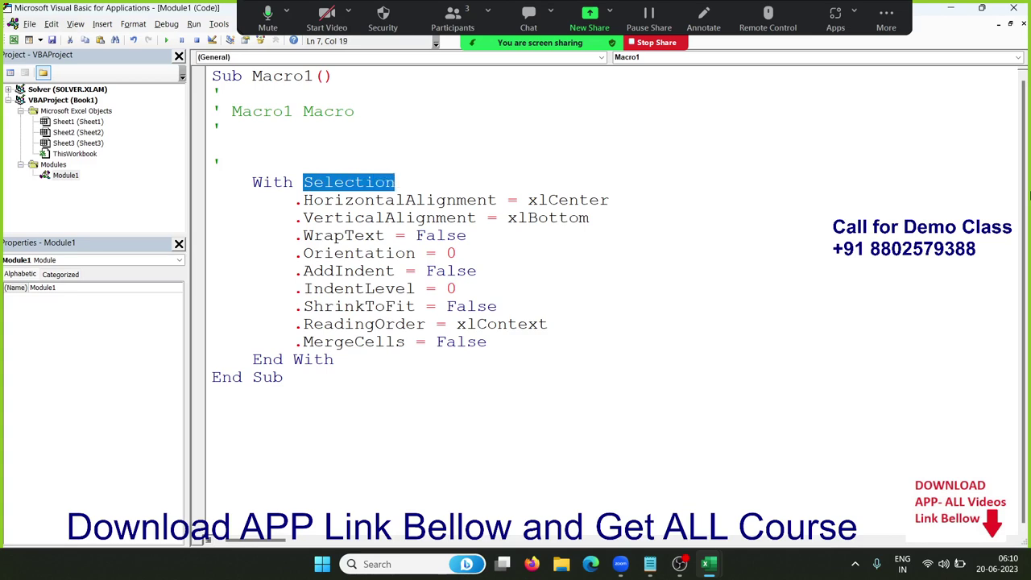
{"action": "type", "text": "range("}
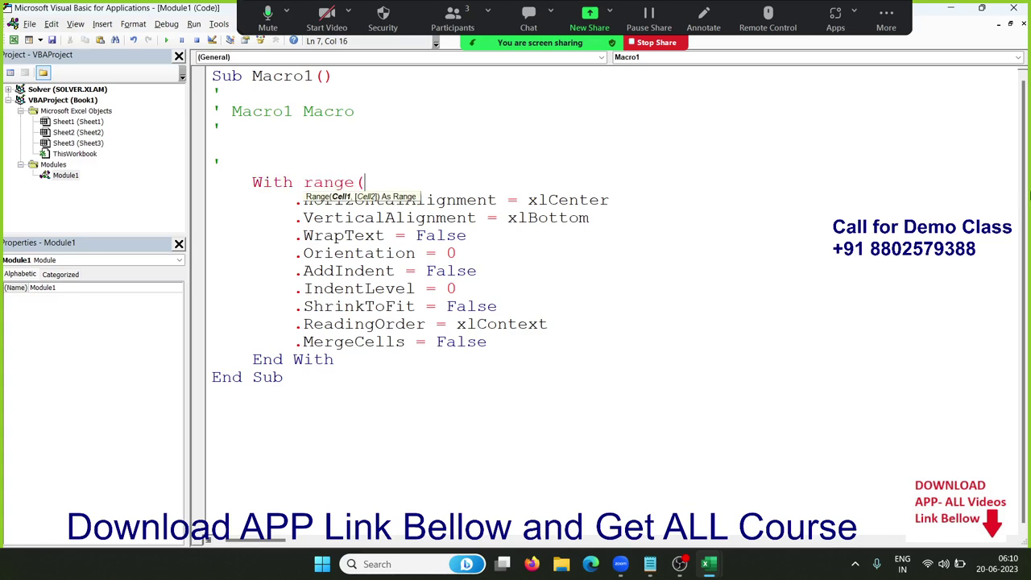
{"action": "type", "text": "\"A"}
{"action": "key", "text": "alt+F11"}
{"action": "key", "text": "alt+F11"}
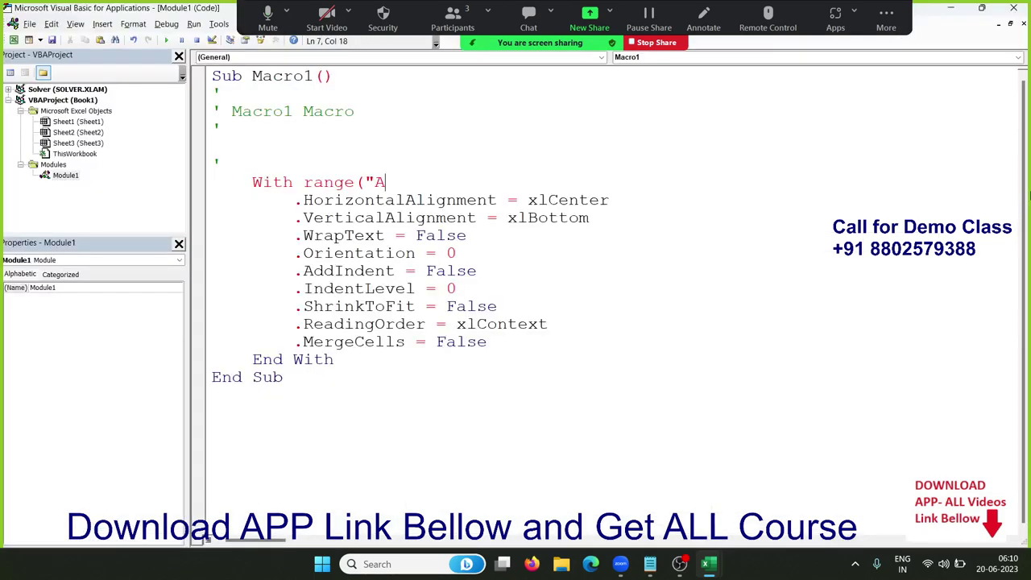
{"action": "key", "text": "BackSpace"}
{"action": "type", "text": "B2"}
{"action": "type", "text": "\")"}
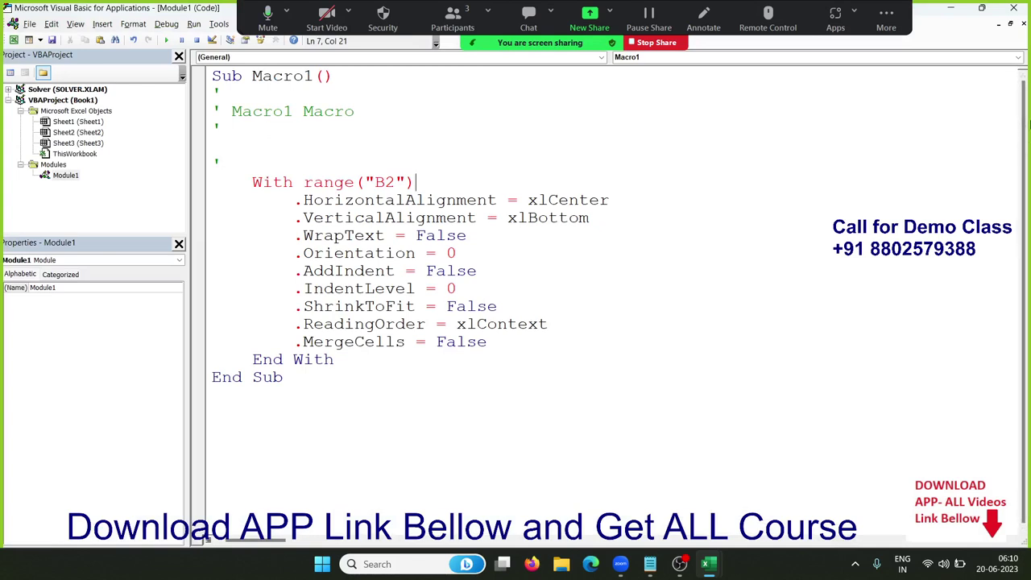
Step: Inspect the HorizontalAlignment = xlCenter line, then return to the worksheet
{"action": "left_click", "coordinate": [403, 201]}
{"action": "double_click", "coordinate": [401, 202]}
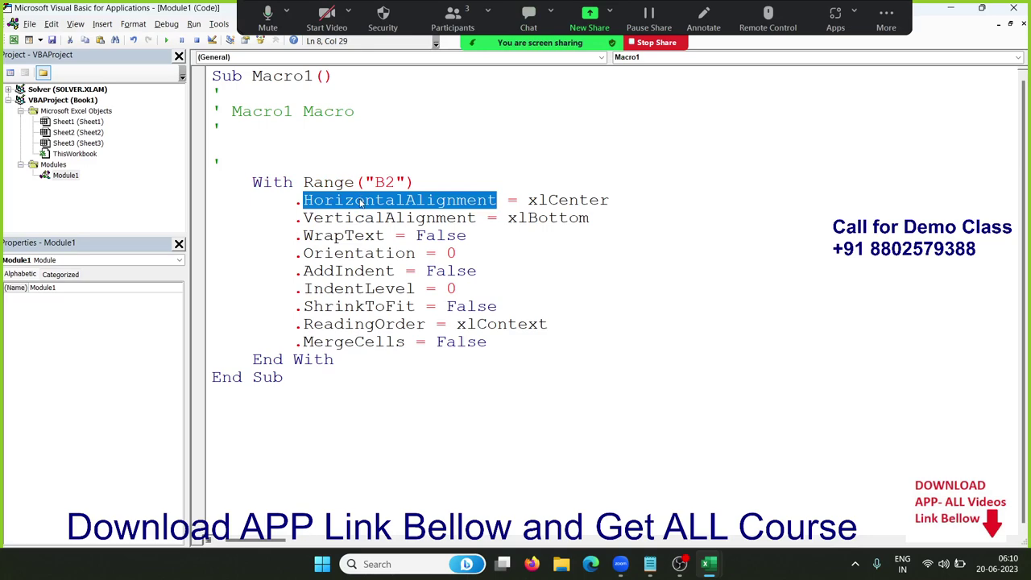
{"action": "double_click", "coordinate": [538, 203]}
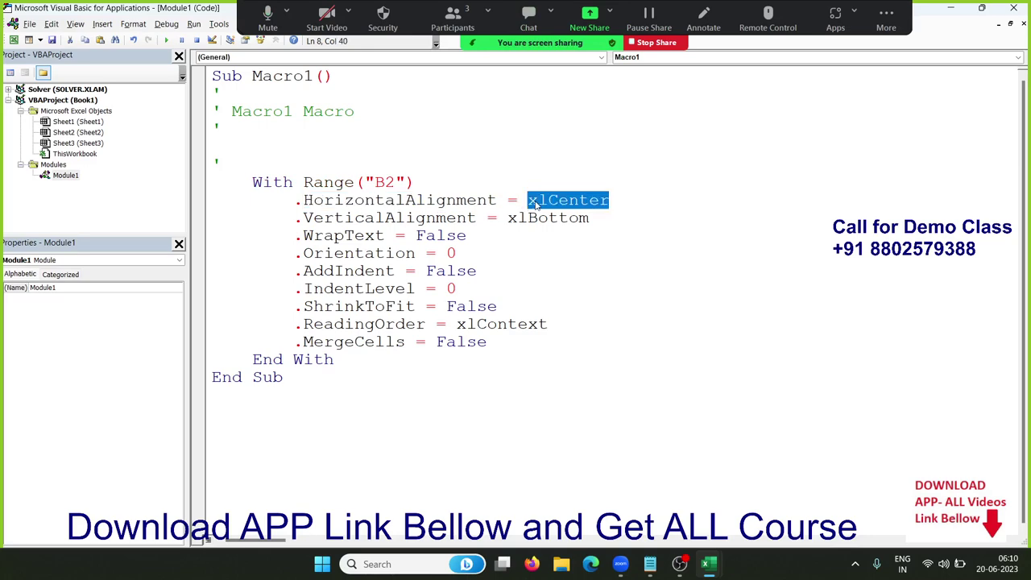
{"action": "key", "text": "alt+F11"}
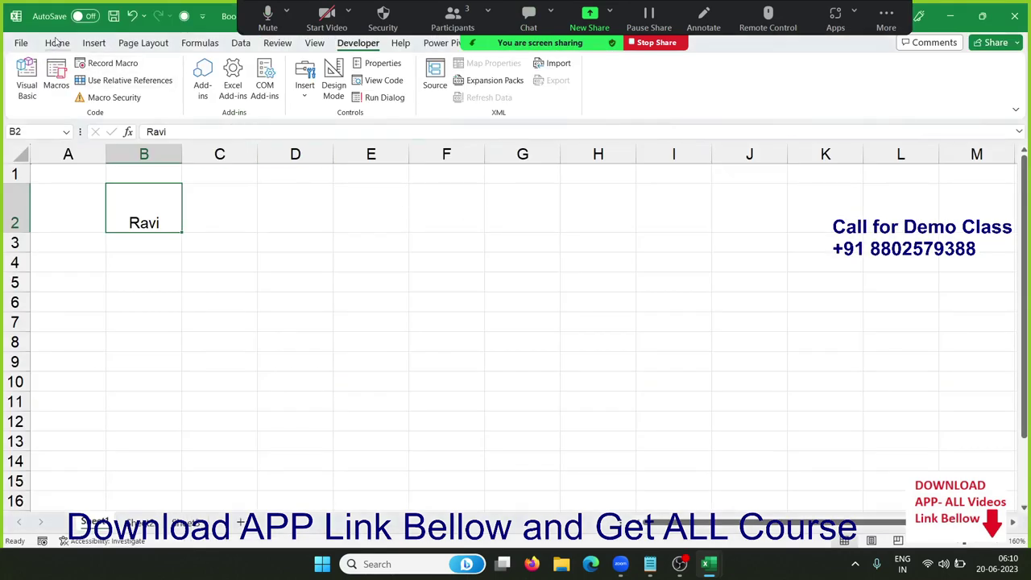
{"action": "left_click", "coordinate": [57, 43]}
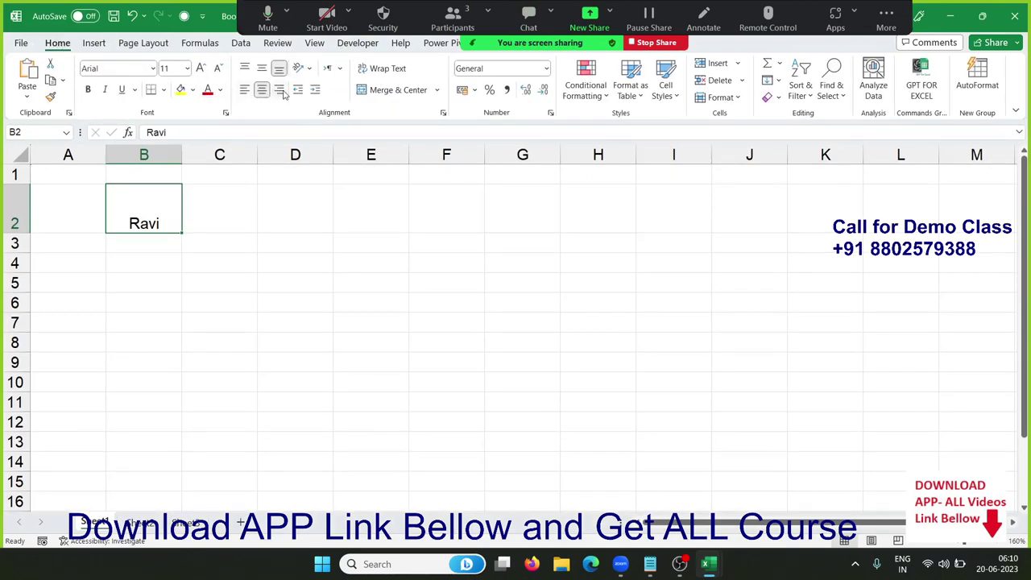
{"action": "key", "text": "alt+F11"}
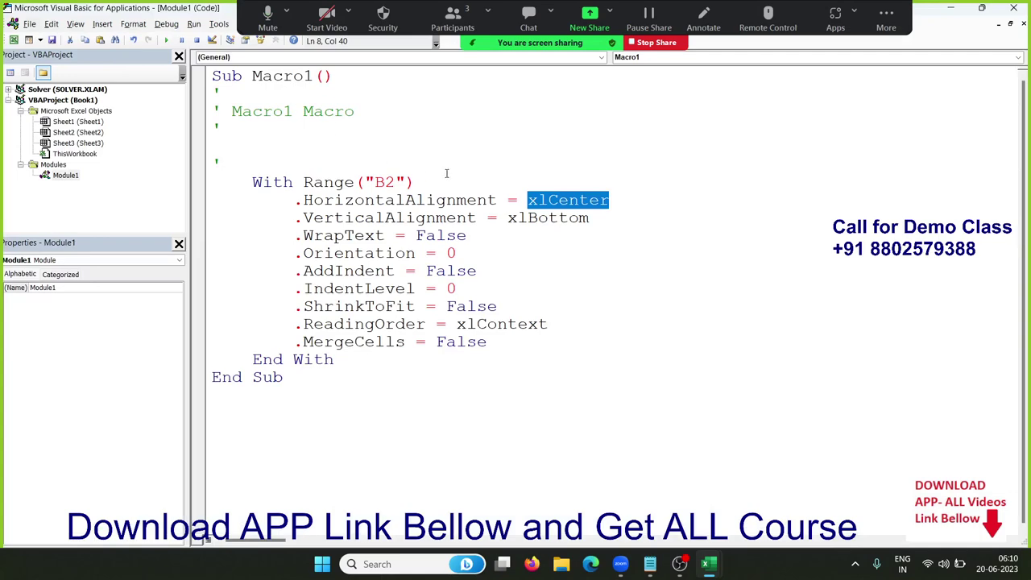
{"action": "left_click", "coordinate": [500, 218]}
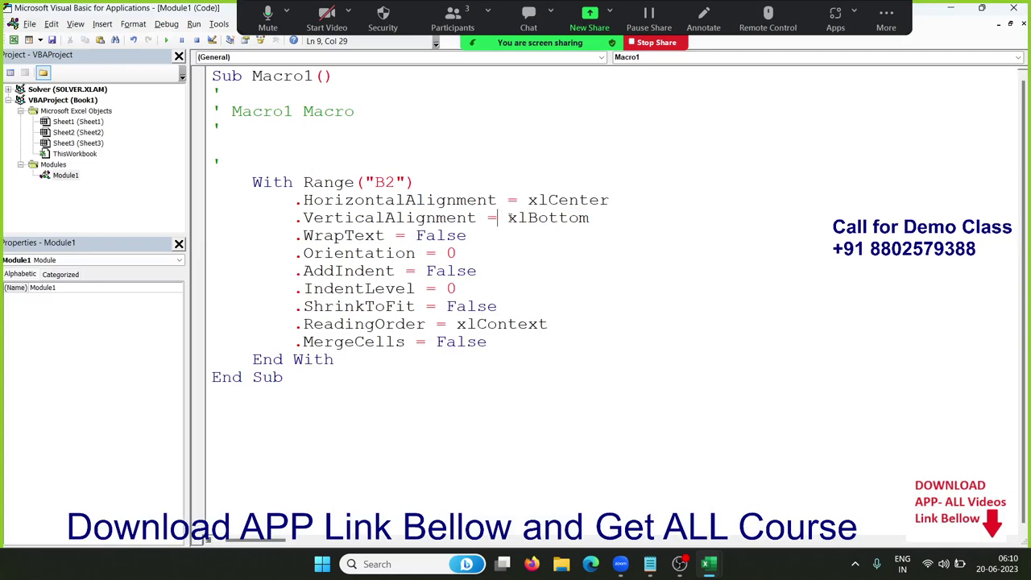
{"action": "double_click", "coordinate": [520, 218]}
{"action": "key", "text": "F5"}
{"action": "key", "text": "alt+F11"}
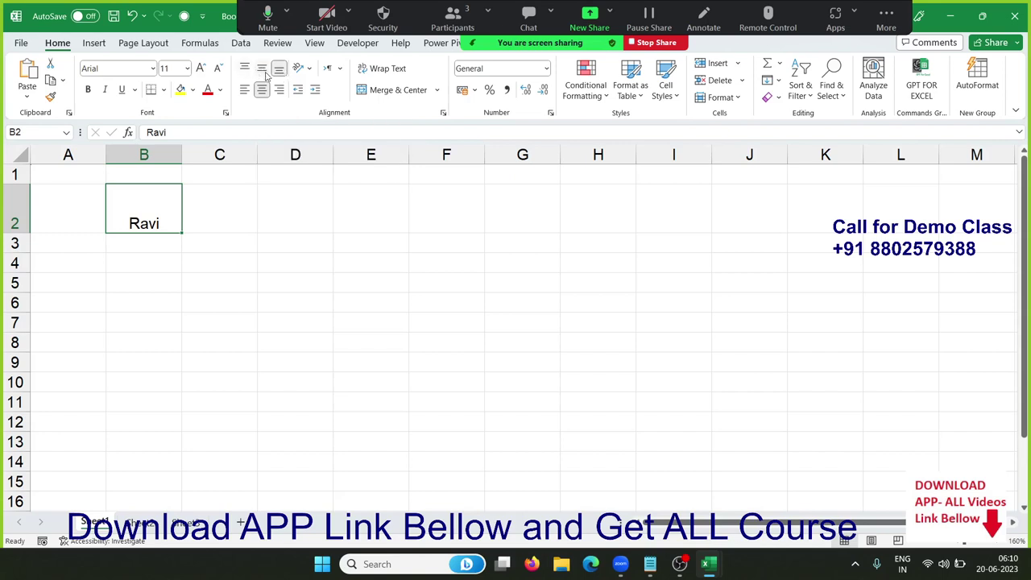
{"action": "key", "text": "alt+F11"}
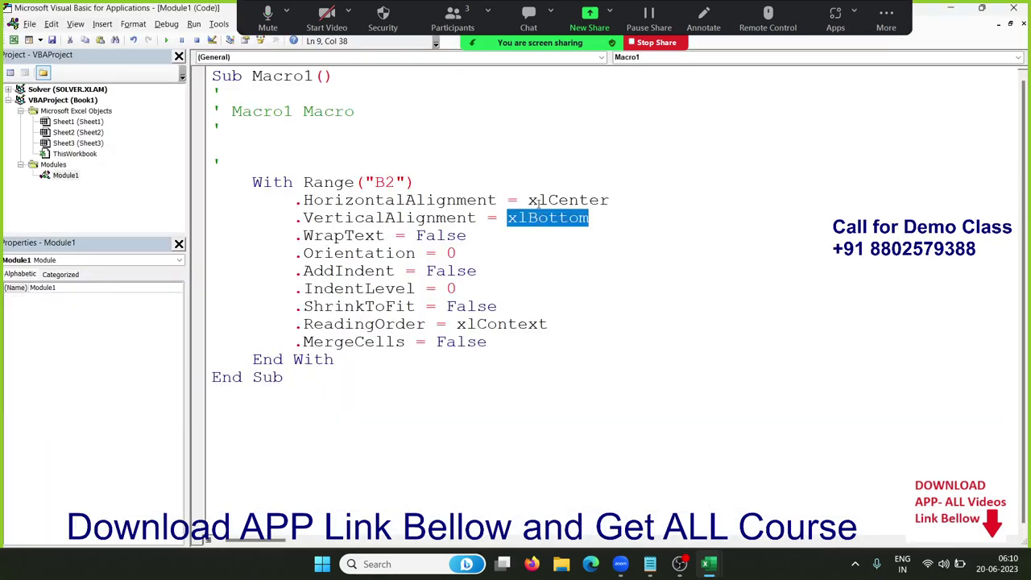
{"action": "double_click", "coordinate": [538, 201]}
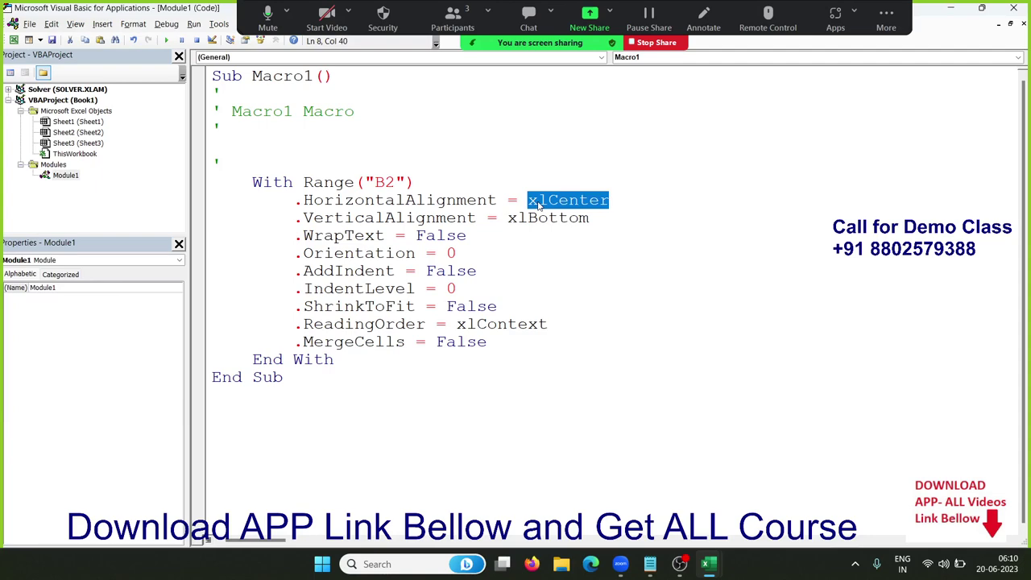
{"action": "double_click", "coordinate": [342, 235]}
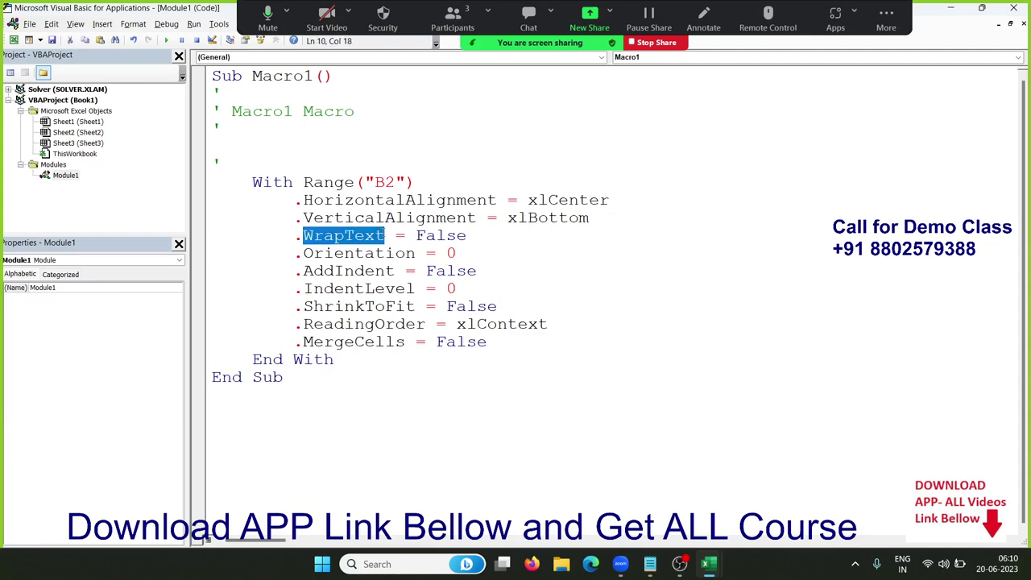
{"action": "key", "text": "alt+F11"}
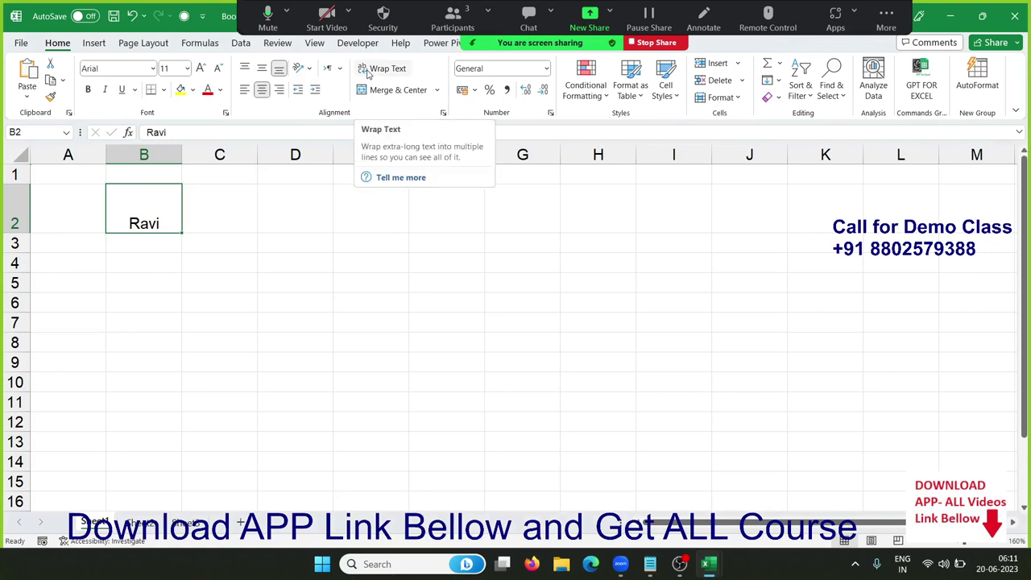
{"action": "key", "text": "alt+F11"}
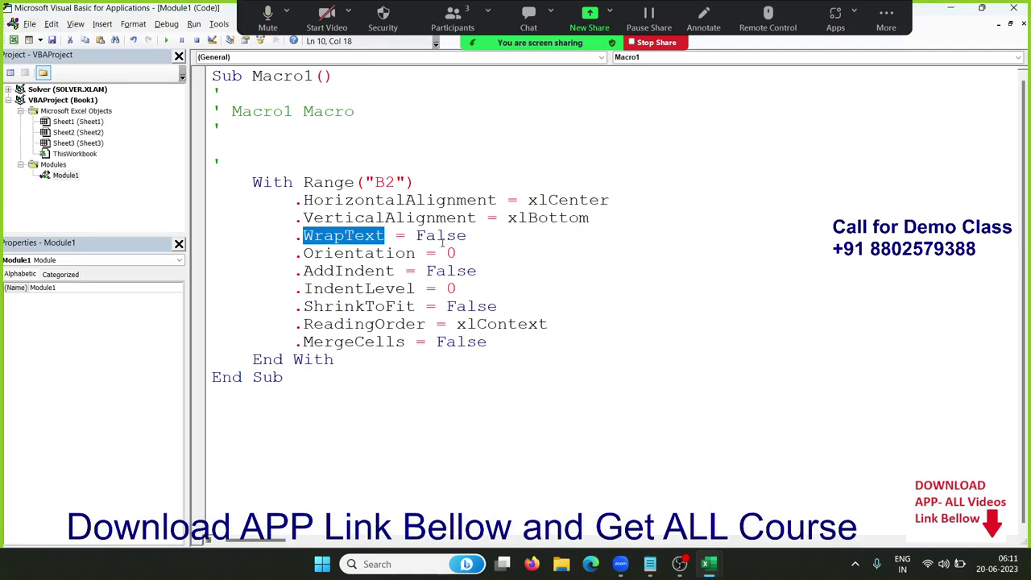
{"action": "double_click", "coordinate": [387, 254]}
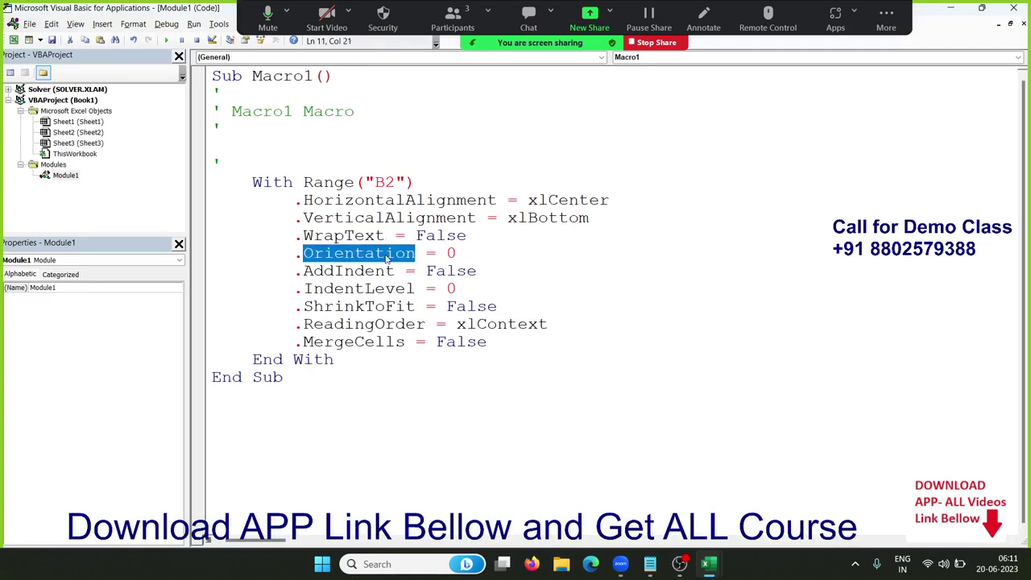
{"action": "key", "text": "alt+F11"}
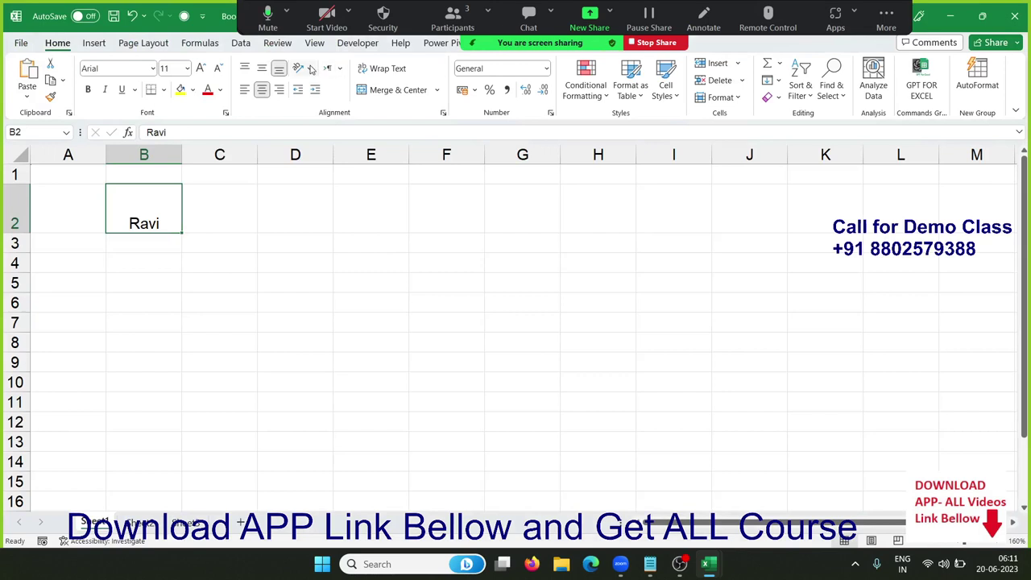
Step: Check B2's text orientation options and the AddIndent property in the macro code
{"action": "left_click", "coordinate": [312, 70]}
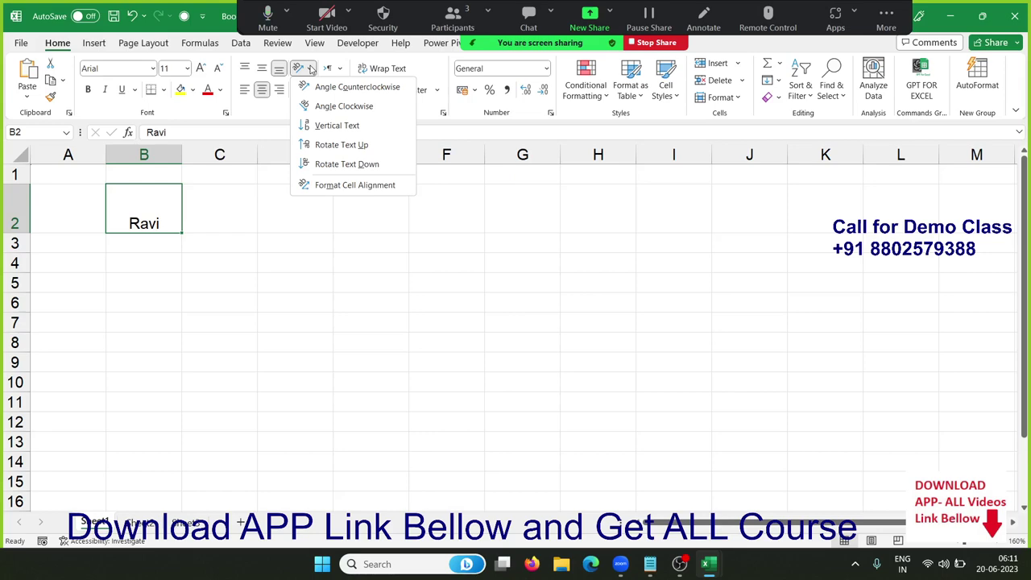
{"action": "left_click", "coordinate": [312, 70]}
{"action": "key", "text": "alt+F11"}
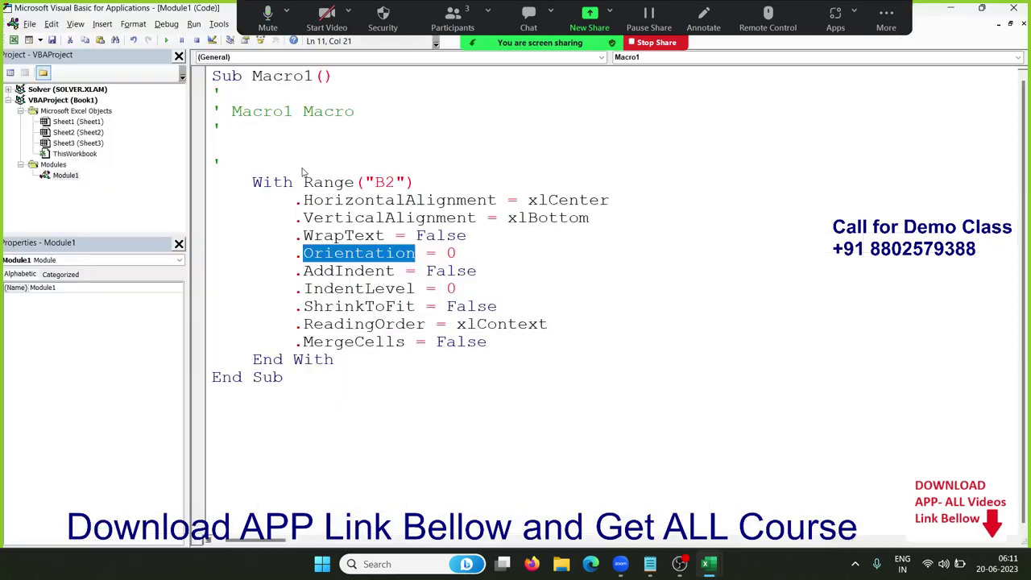
{"action": "double_click", "coordinate": [363, 277]}
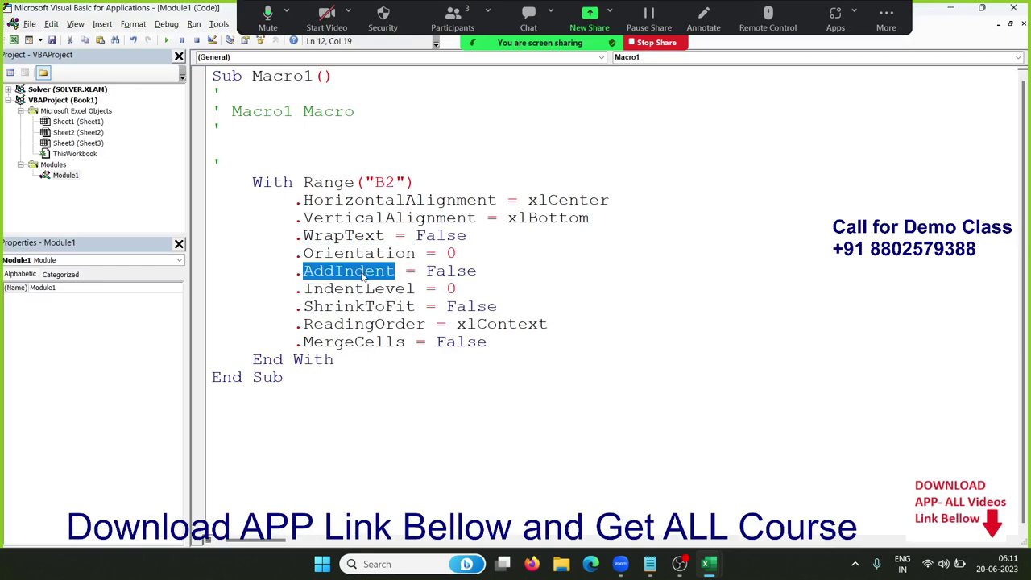
{"action": "key", "text": "alt+F11"}
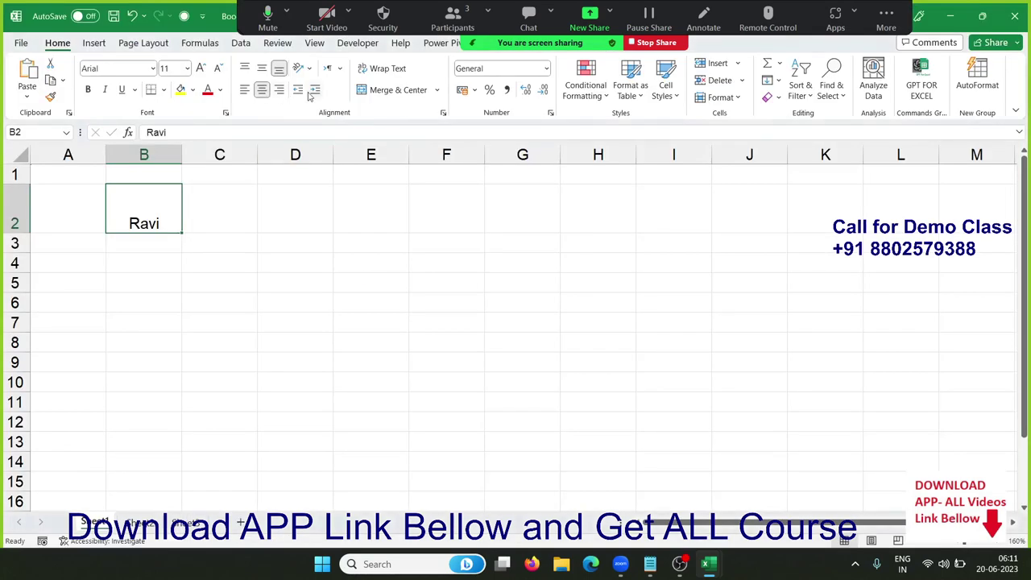
Step: Left-align B2's name and increase its indent until it spills into column C
{"action": "left_click", "coordinate": [314, 94]}
{"action": "left_click", "coordinate": [314, 94]}
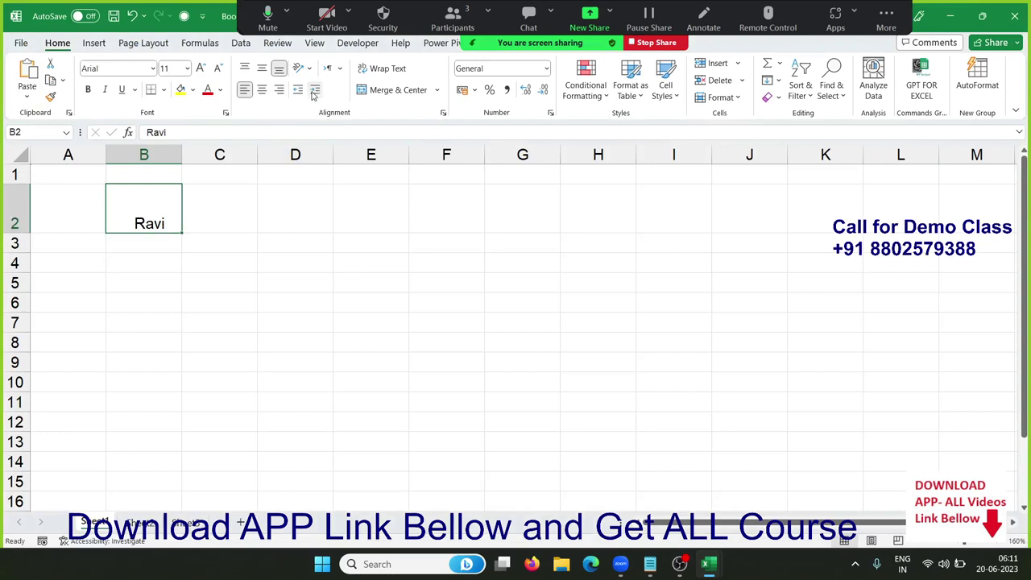
{"action": "left_click", "coordinate": [244, 89]}
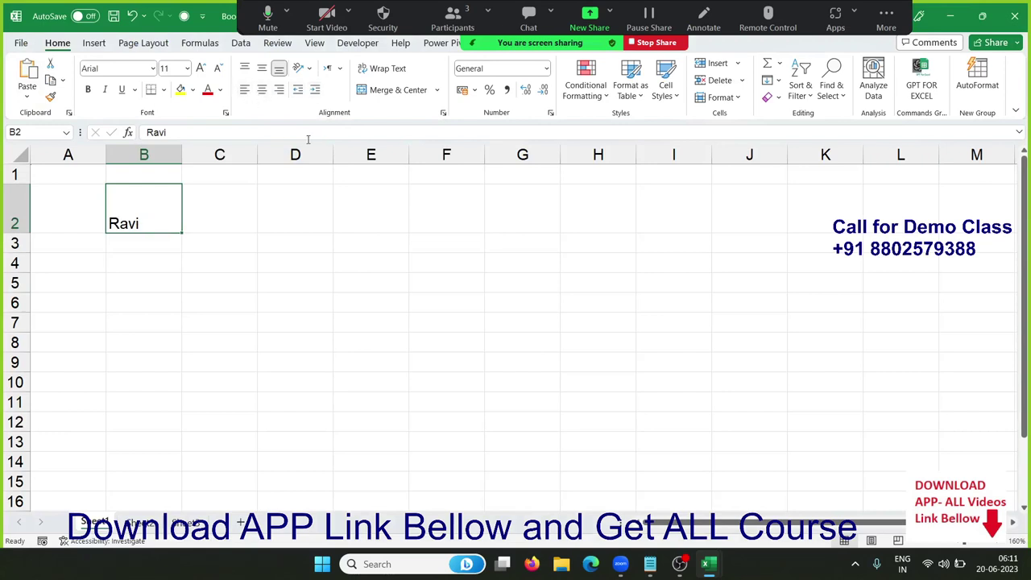
{"action": "left_click", "coordinate": [318, 91]}
{"action": "left_click", "coordinate": [318, 90]}
{"action": "left_click", "coordinate": [318, 90]}
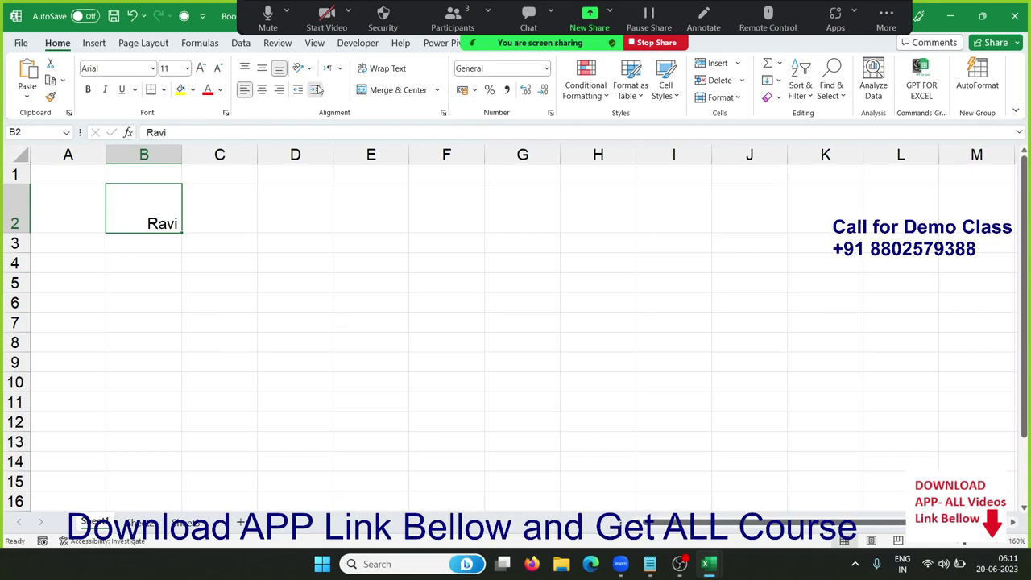
{"action": "left_click", "coordinate": [318, 91]}
{"action": "left_click", "coordinate": [318, 91]}
{"action": "left_click", "coordinate": [318, 90]}
{"action": "left_click", "coordinate": [319, 91]}
{"action": "left_click", "coordinate": [318, 90]}
{"action": "left_click", "coordinate": [318, 90]}
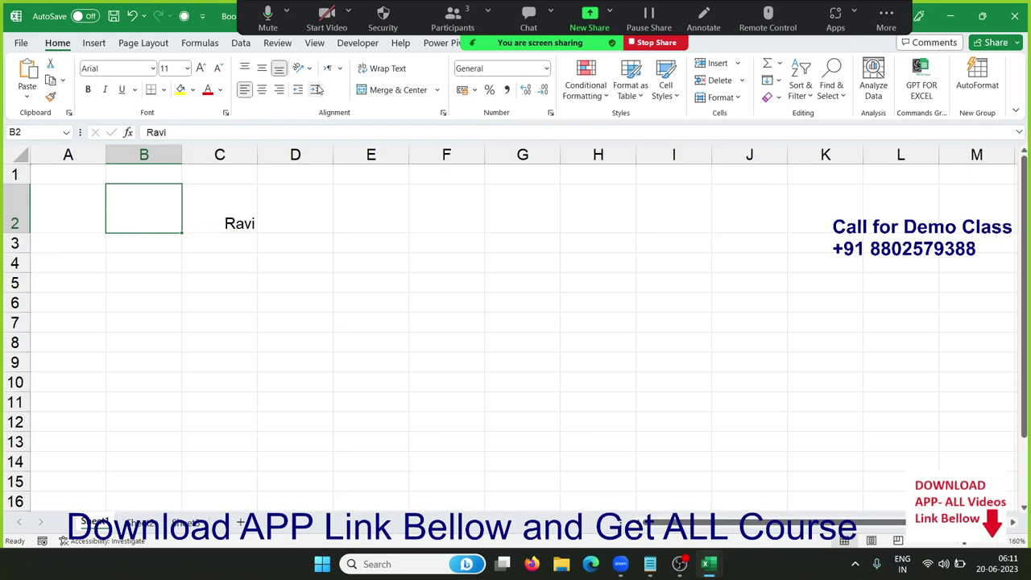
Step: Review the IndentLevel and ShrinkToFit code, then confirm Indent 9 in the Alignment settings
{"action": "key", "text": "alt+F11"}
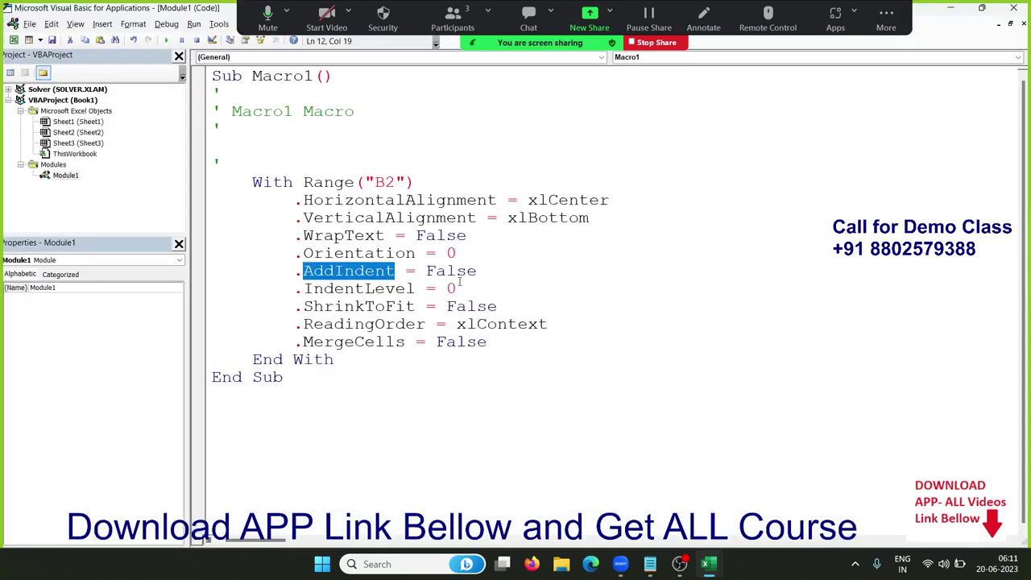
{"action": "left_click_drag", "start_coordinate": [458, 289], "coordinate": [410, 288]}
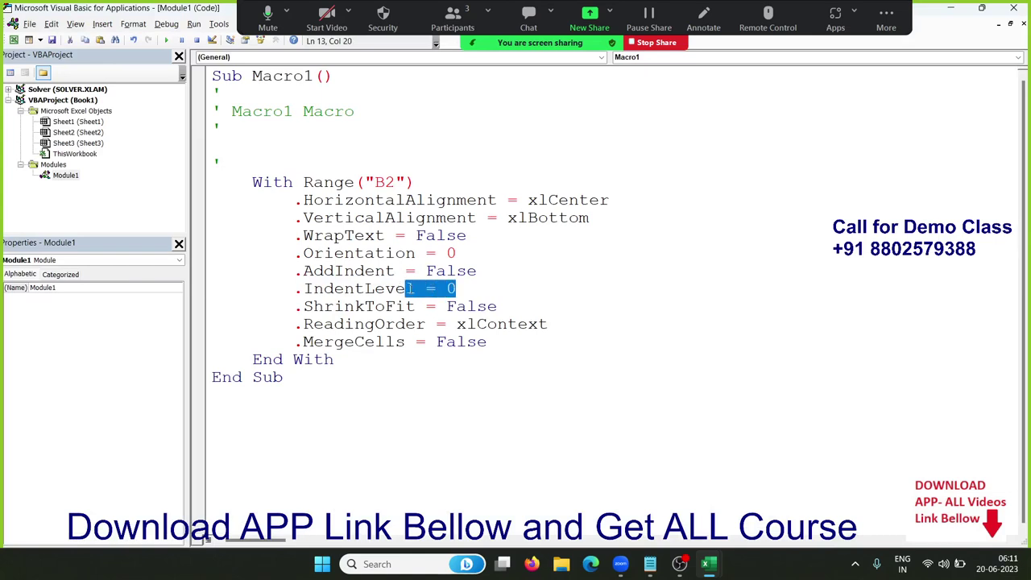
{"action": "double_click", "coordinate": [400, 307]}
{"action": "key", "text": "alt+F11"}
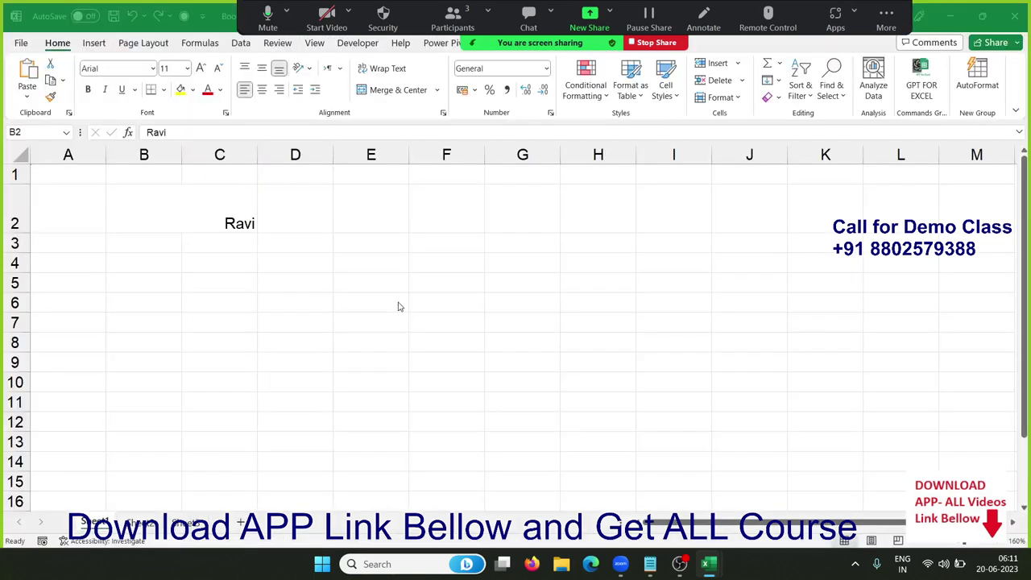
{"action": "left_click", "coordinate": [443, 113]}
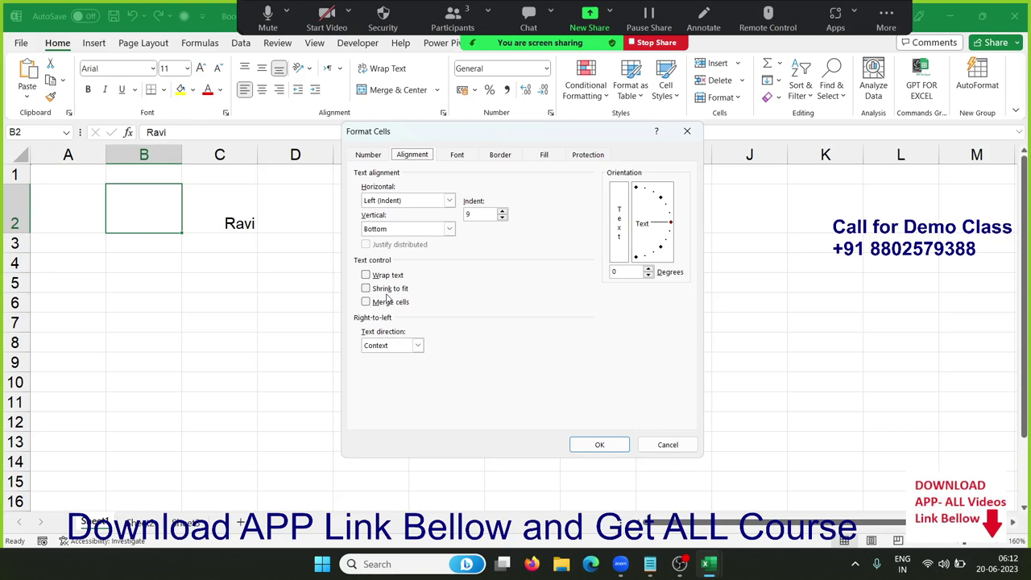
{"action": "key", "text": "Escape"}
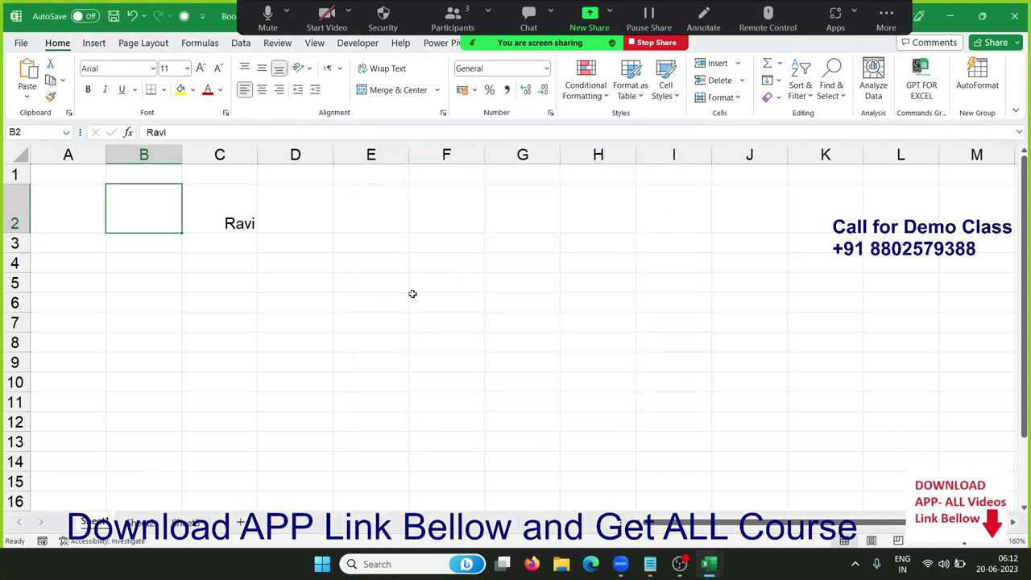
Step: On Sheet2, type a full name into cell A1
{"action": "left_click", "coordinate": [141, 520]}
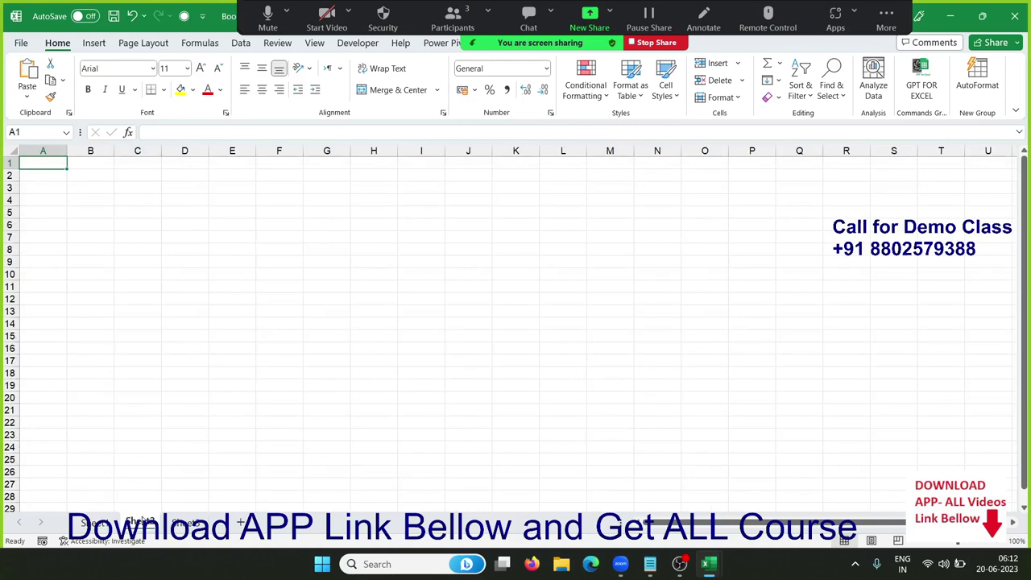
{"action": "scroll", "coordinate": [145, 516], "scroll_direction": "up", "scroll_amount": 4}
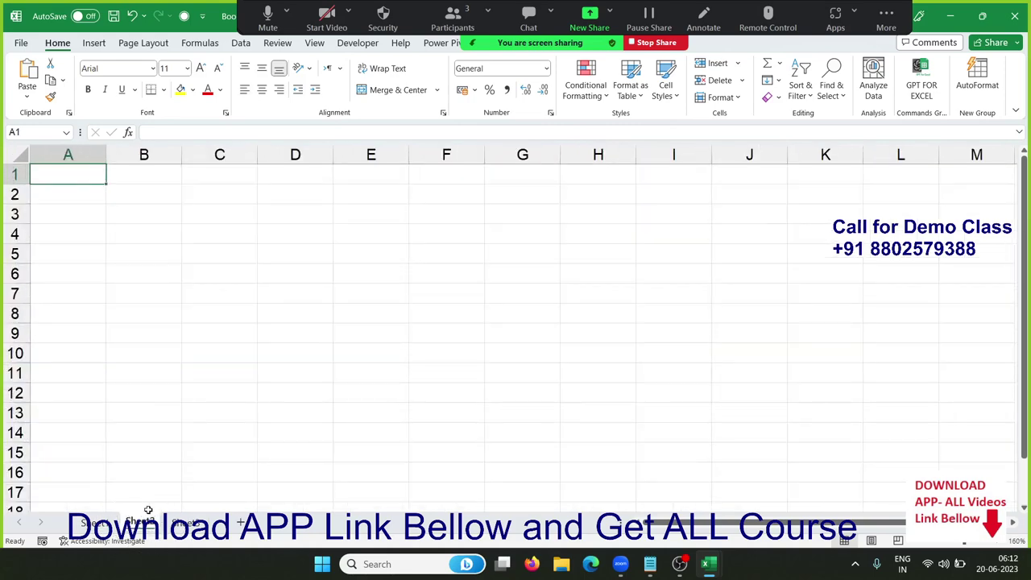
{"action": "type", "text": "Sujeet"}
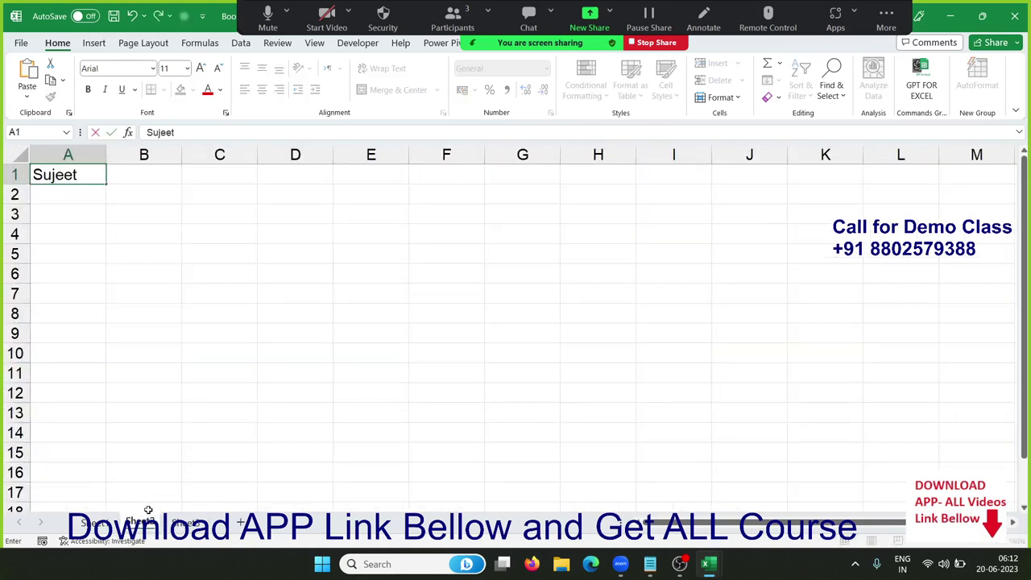
{"action": "type", "text": " Kumar"}
{"action": "key", "text": "Return"}
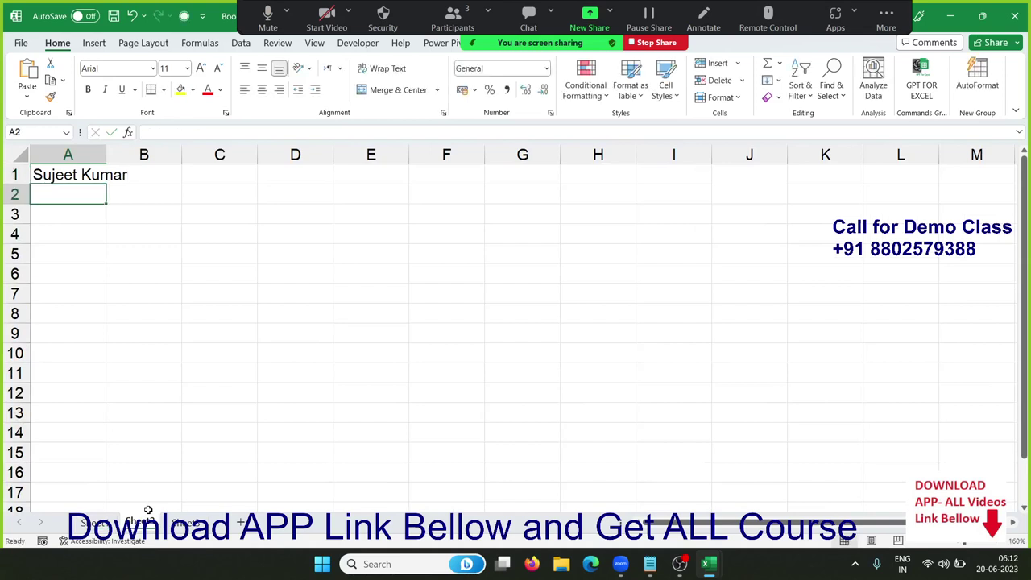
{"action": "key", "text": "Up"}
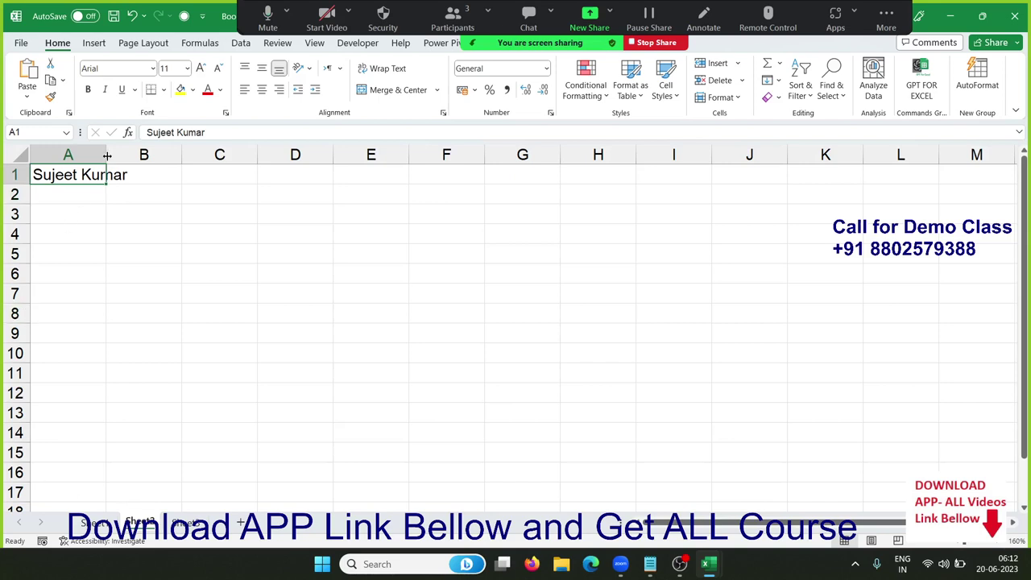
Step: Try Wrap Text on A1, undo it, and autofit column A to the name
{"action": "left_click", "coordinate": [378, 71]}
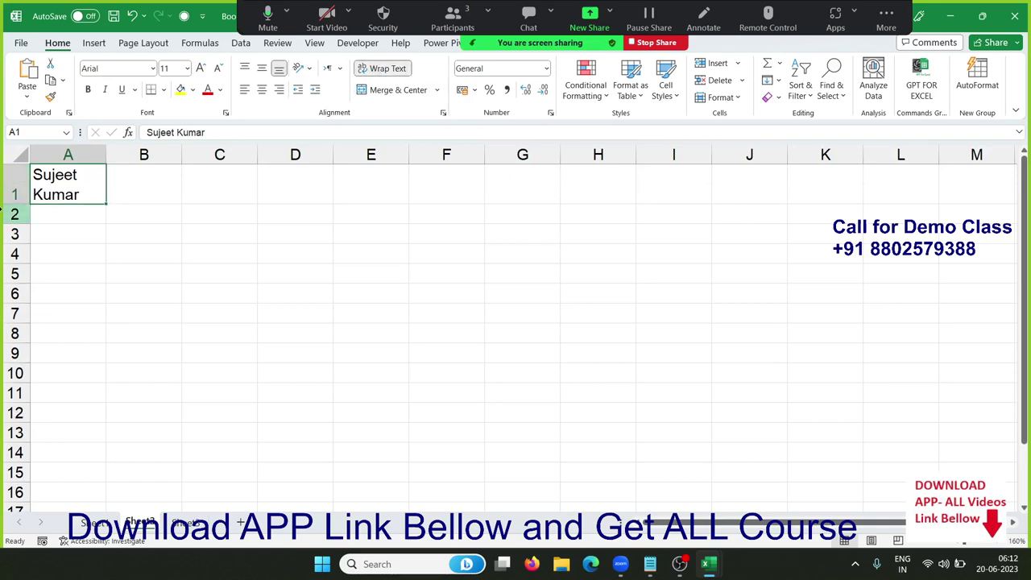
{"action": "key", "text": "ctrl+z"}
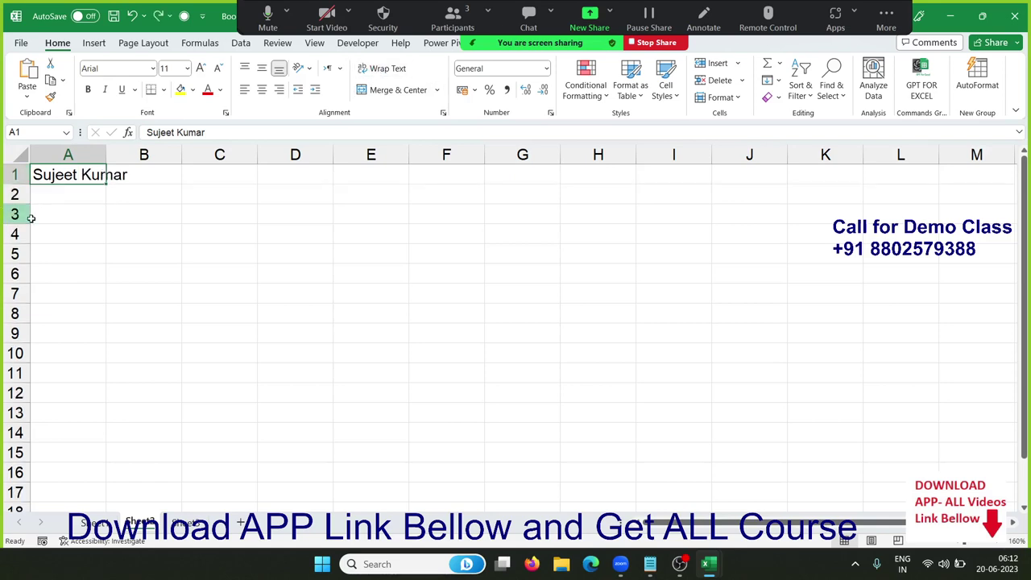
{"action": "double_click", "coordinate": [105, 154]}
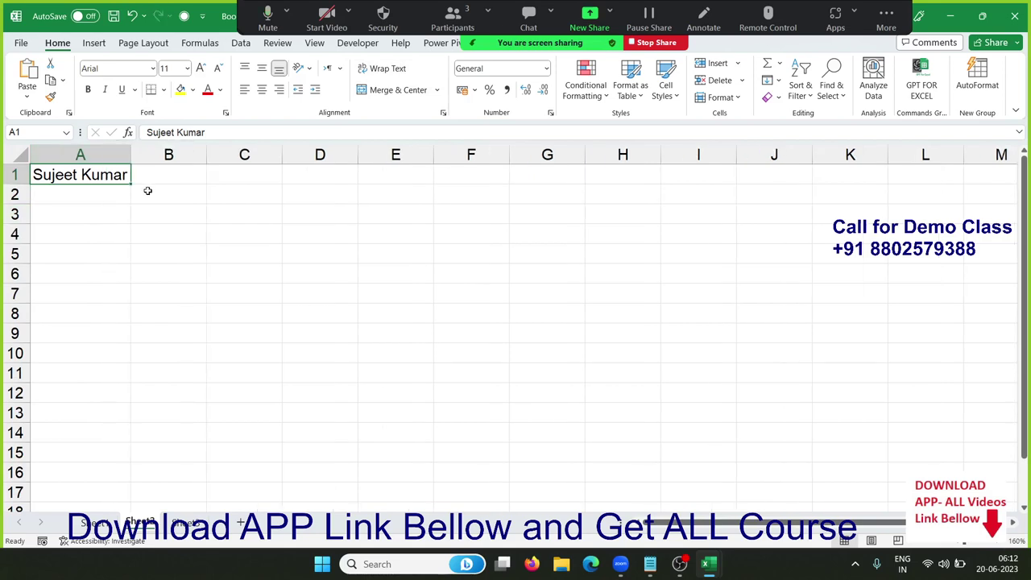
Step: Undo the column A autofit and enable Shrink to fit for A1, then return to the VBA code
{"action": "key", "text": "ctrl+z"}
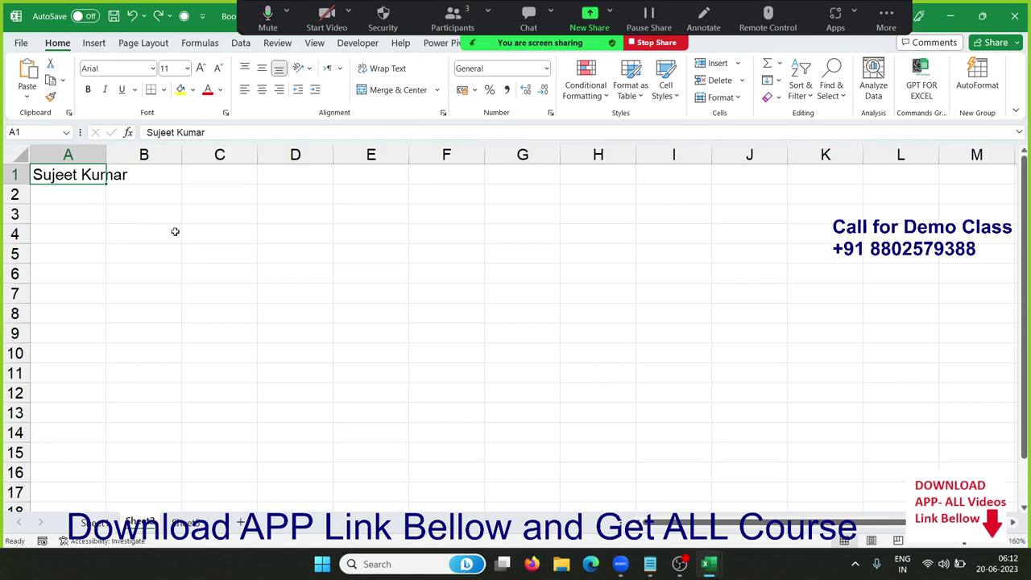
{"action": "left_click", "coordinate": [551, 113]}
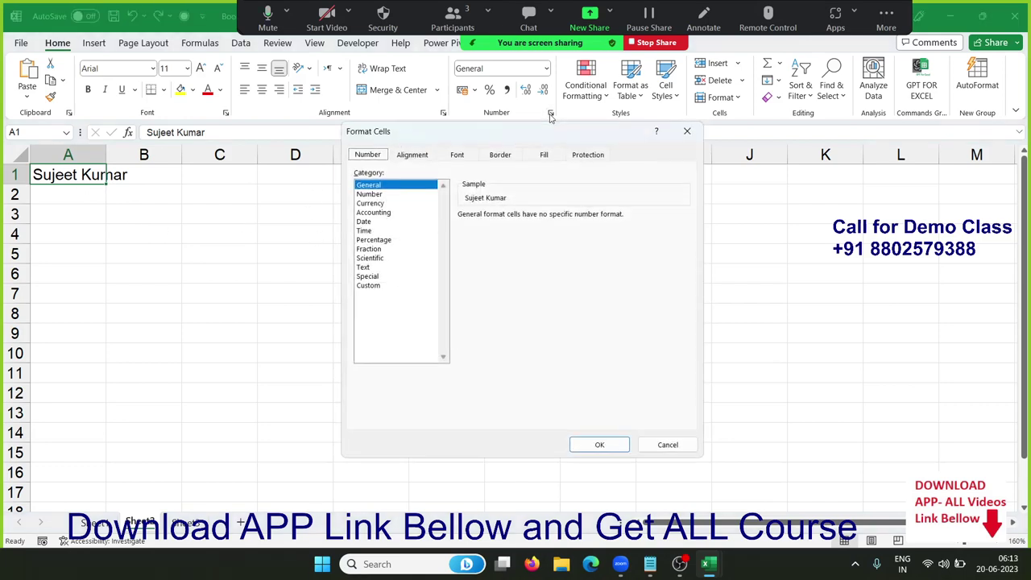
{"action": "left_click", "coordinate": [411, 156]}
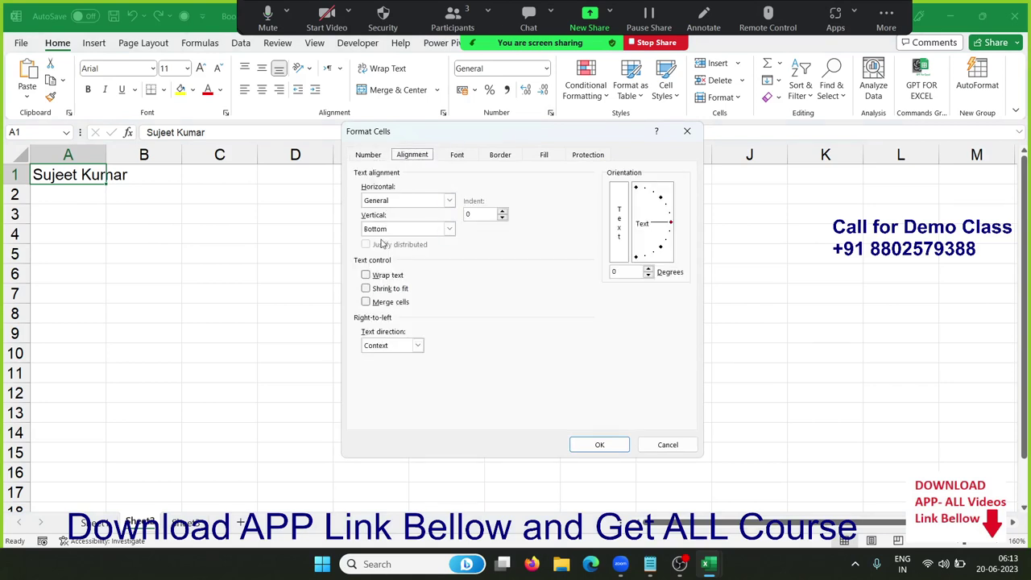
{"action": "left_click", "coordinate": [375, 288]}
{"action": "left_click", "coordinate": [600, 444]}
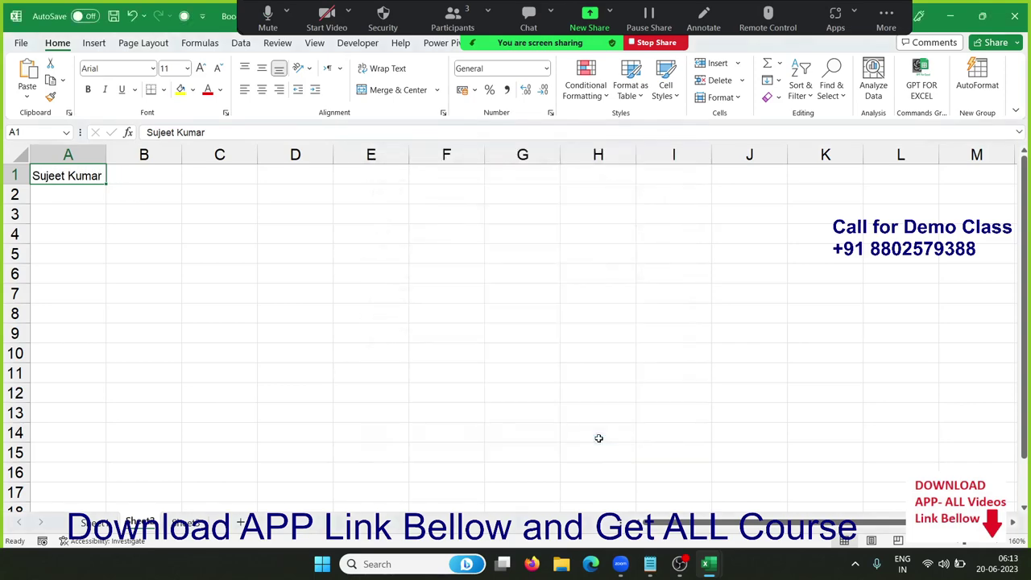
{"action": "key", "text": "alt+F11"}
Step: Delete the .ReadingOrder = xlContext line and align .MergeCells under .ShrinkToFit
{"action": "double_click", "coordinate": [461, 313]}
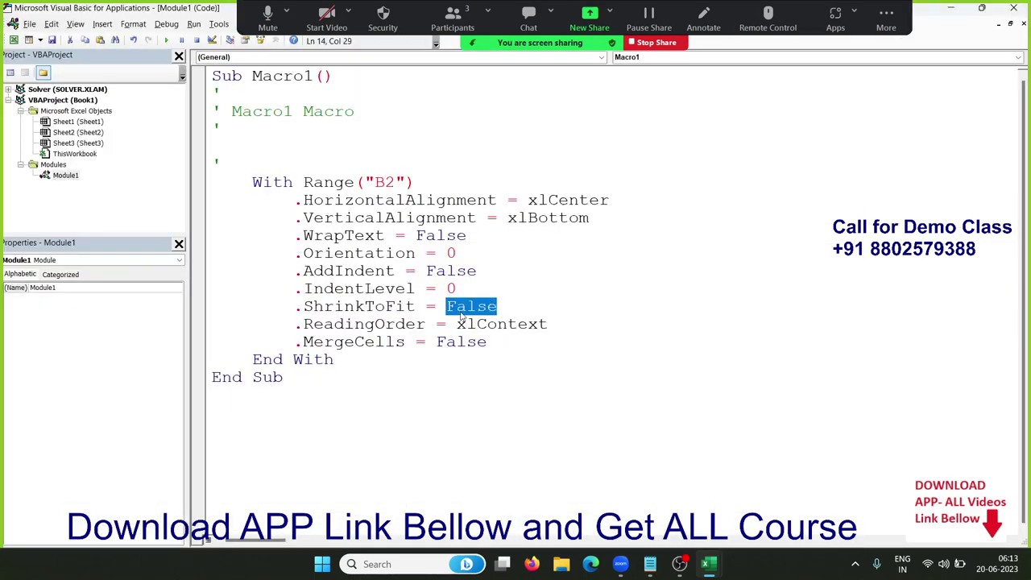
{"action": "mouse_move", "coordinate": [563, 326]}
{"action": "left_mouse_down"}
{"action": "mouse_move", "coordinate": [375, 306]}
{"action": "mouse_move", "coordinate": [295, 329]}
{"action": "left_mouse_up"}
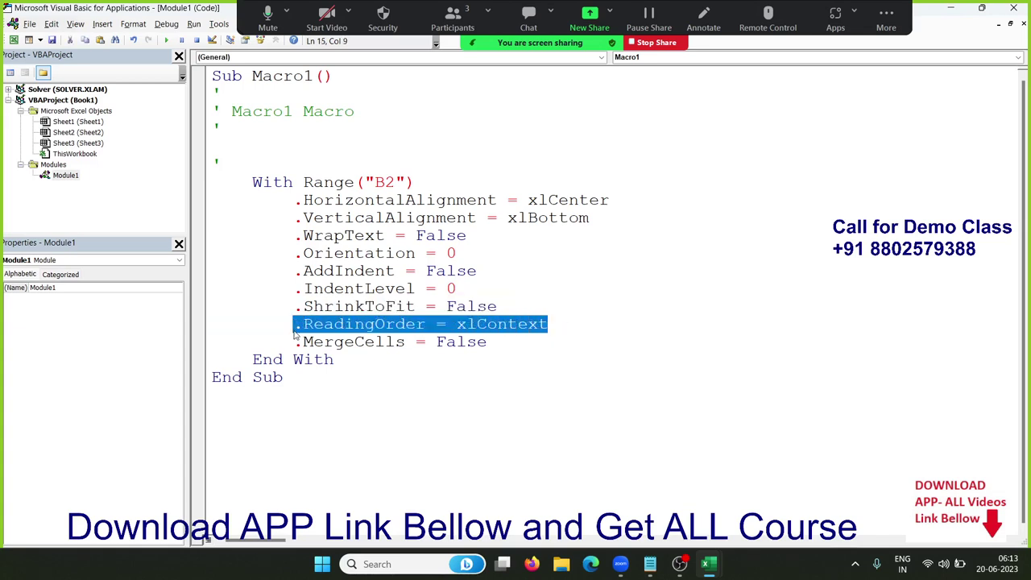
{"action": "key", "text": "Delete"}
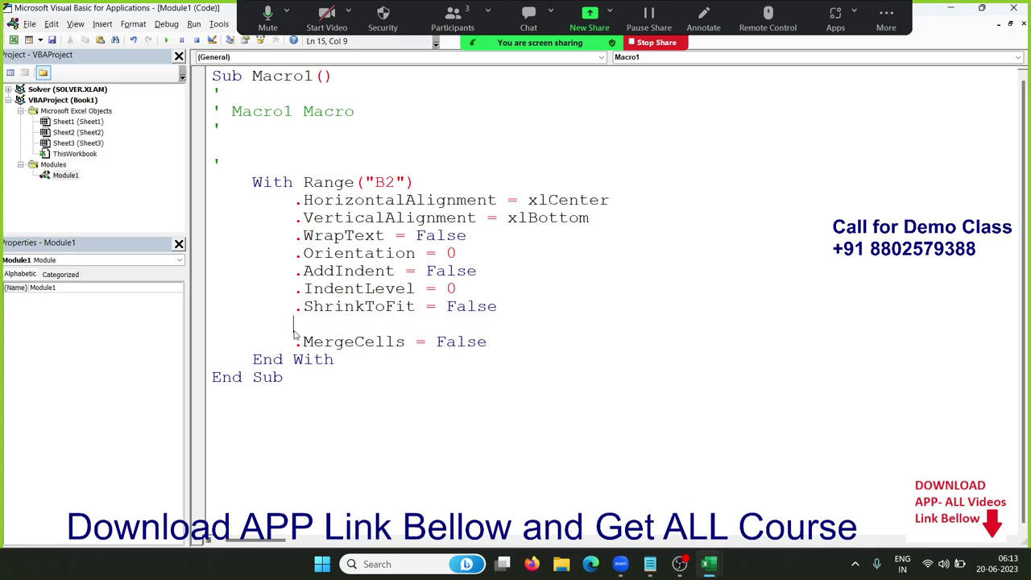
{"action": "key", "text": "Delete"}
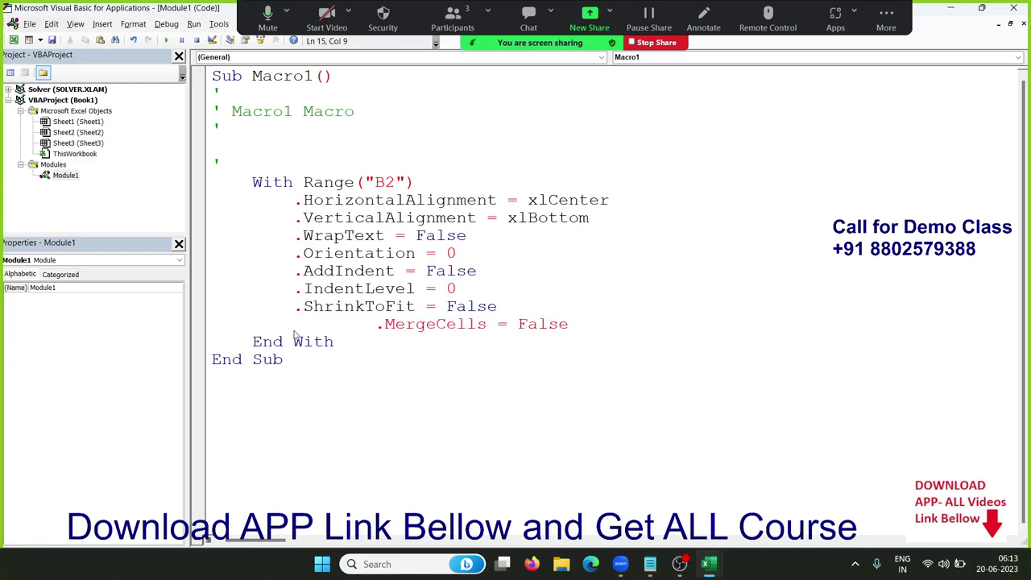
{"action": "key", "text": "Delete"}
{"action": "key", "text": "Delete"}
{"action": "key", "text": "Delete"}
{"action": "key", "text": "Delete"}
{"action": "key", "text": "Delete"}
{"action": "key", "text": "Delete"}
{"action": "key", "text": "Delete"}
{"action": "key", "text": "Delete"}
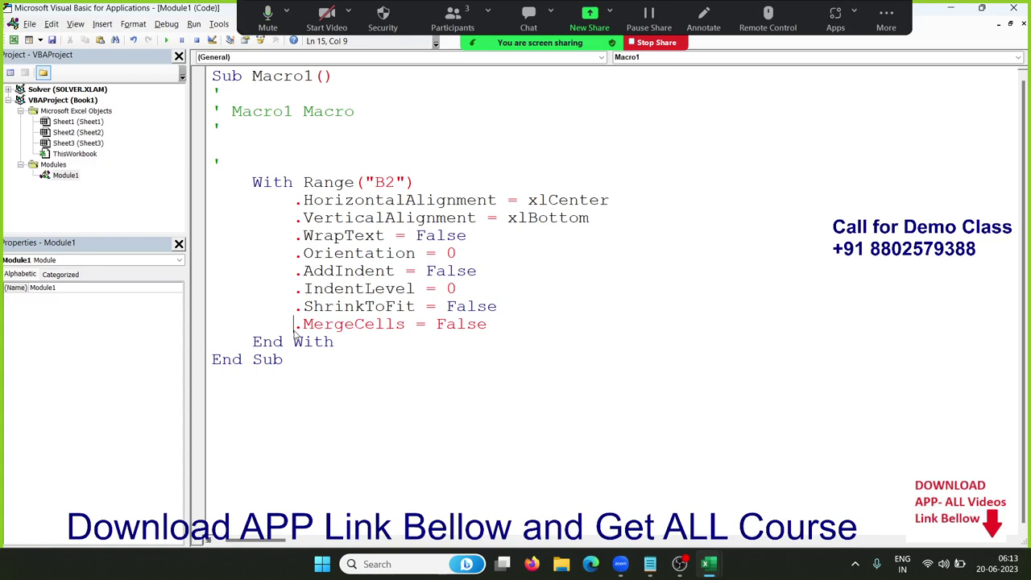
Step: Insert a blank line between End With and End Sub
{"action": "key", "text": "Down"}
{"action": "key", "text": "Right"}
{"action": "key", "text": "Right"}
{"action": "key", "text": "Right"}
{"action": "key", "text": "Right"}
{"action": "key", "text": "Return"}
{"action": "key", "text": "Return"}
{"action": "key", "text": "Up"}
{"action": "key", "text": "Up"}
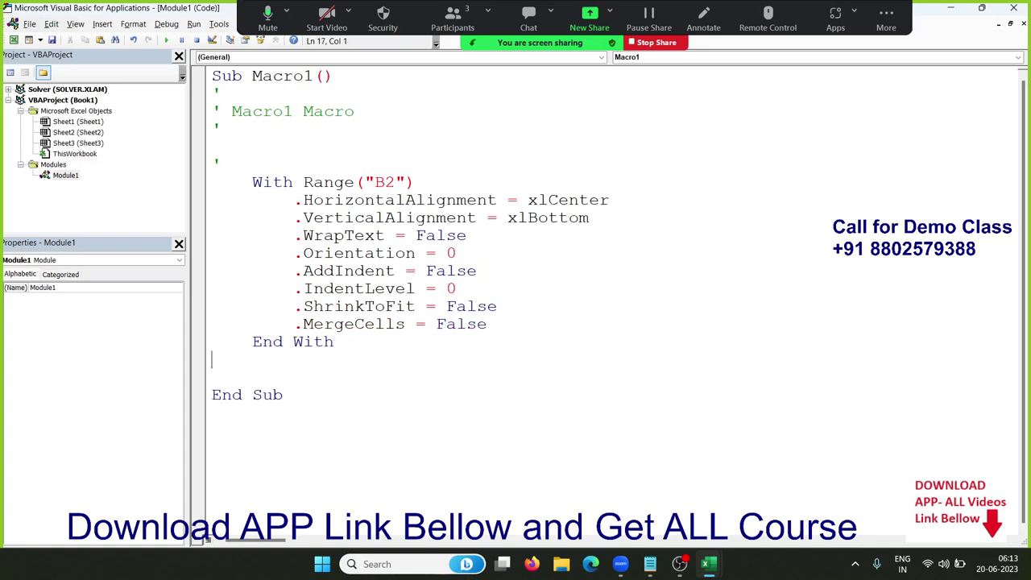
Step: Add Range("B1:D1").Merge below End With
{"action": "type", "text": "range("}
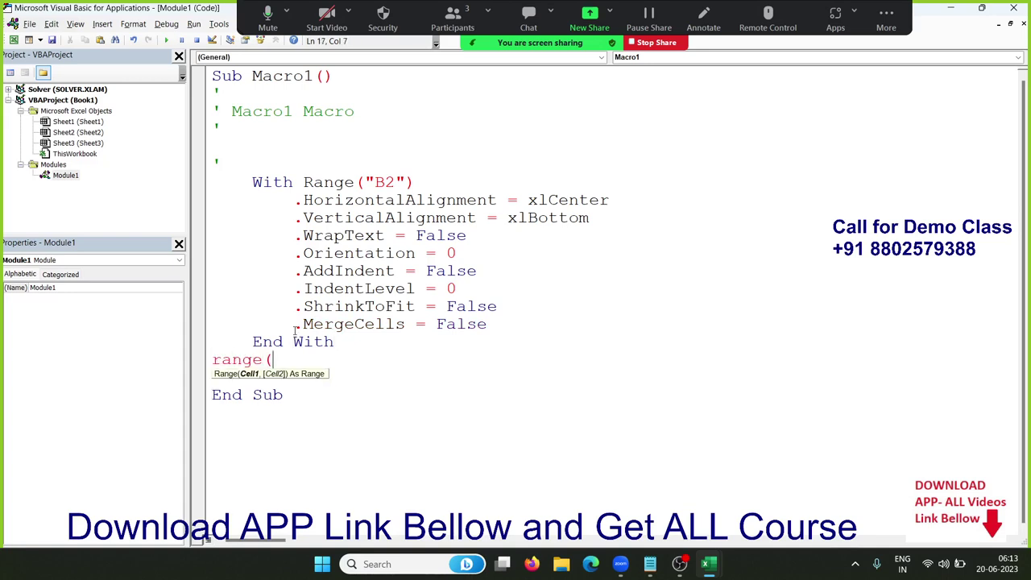
{"action": "type", "text": "\"B"}
{"action": "type", "text": "1:D"}
{"action": "type", "text": "1\")."}
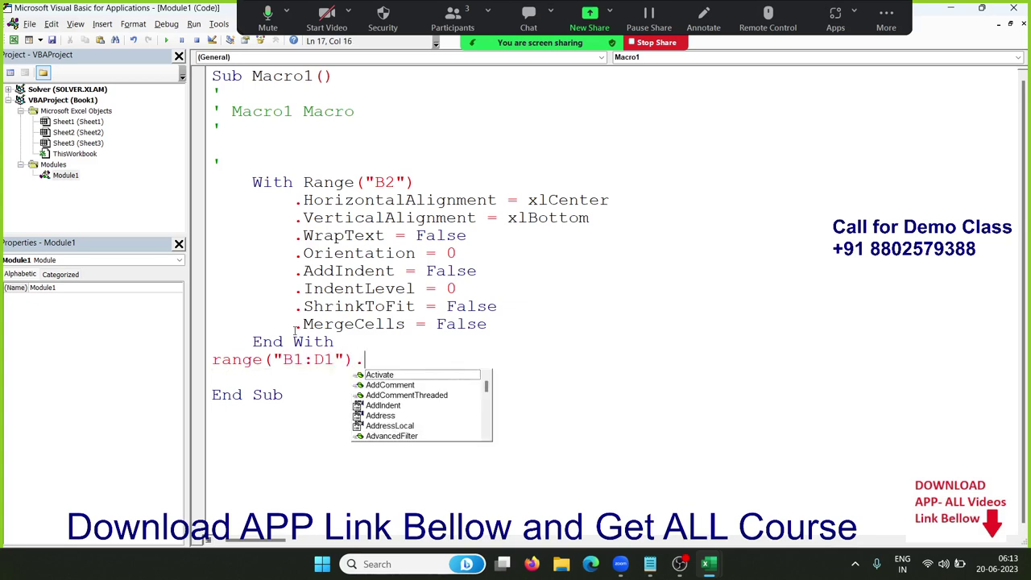
{"action": "type", "text": "me"}
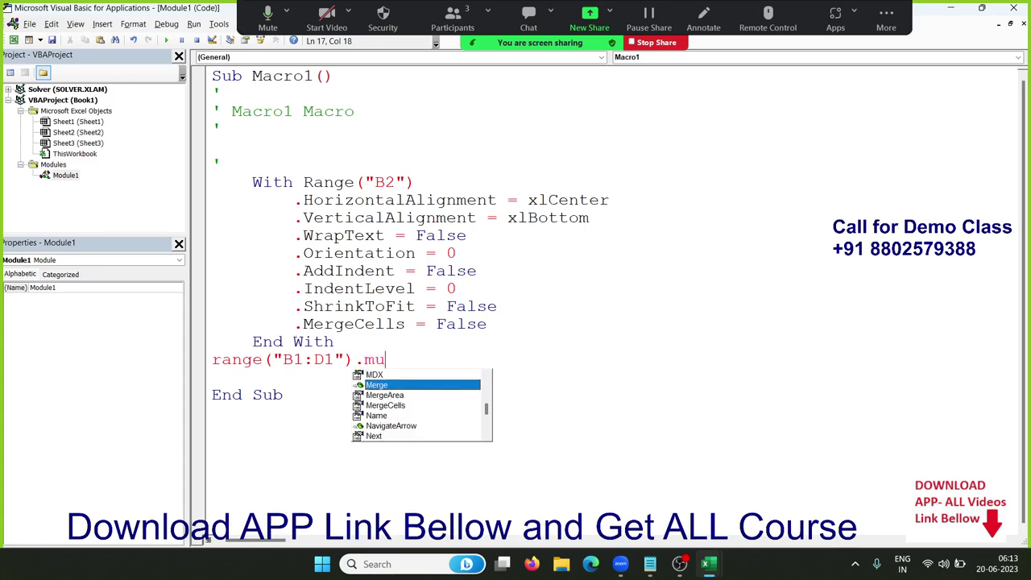
{"action": "key", "text": "Tab"}
{"action": "key", "text": "Return"}
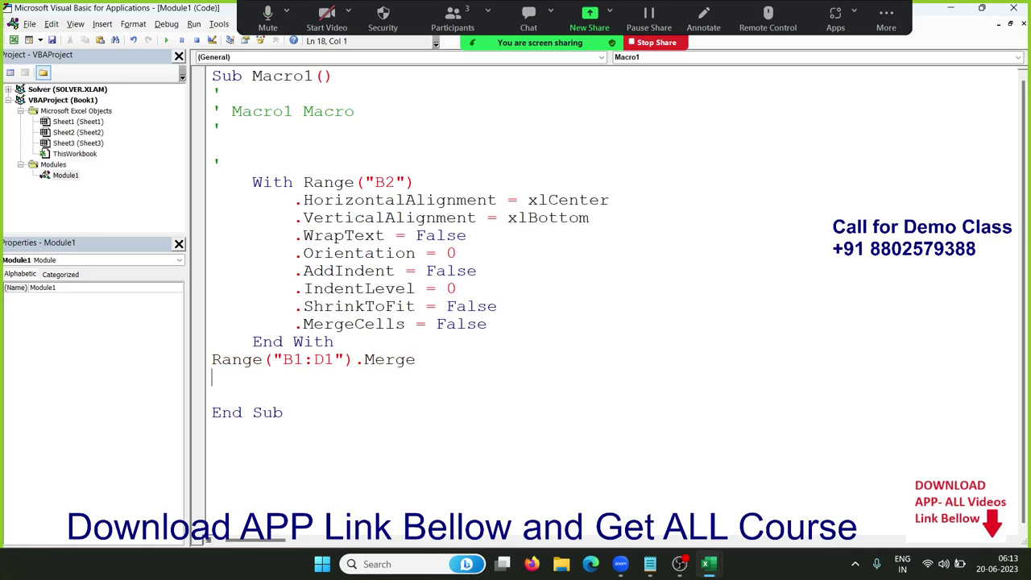
Step: Duplicate the line as Range("B1:D1").UnMerge and add blank lines before End Sub
{"action": "key", "text": "Up"}
{"action": "key", "text": "shift+Down"}
{"action": "key", "text": "ctrl+c"}
{"action": "key", "text": "Right"}
{"action": "key", "text": "ctrl+v"}
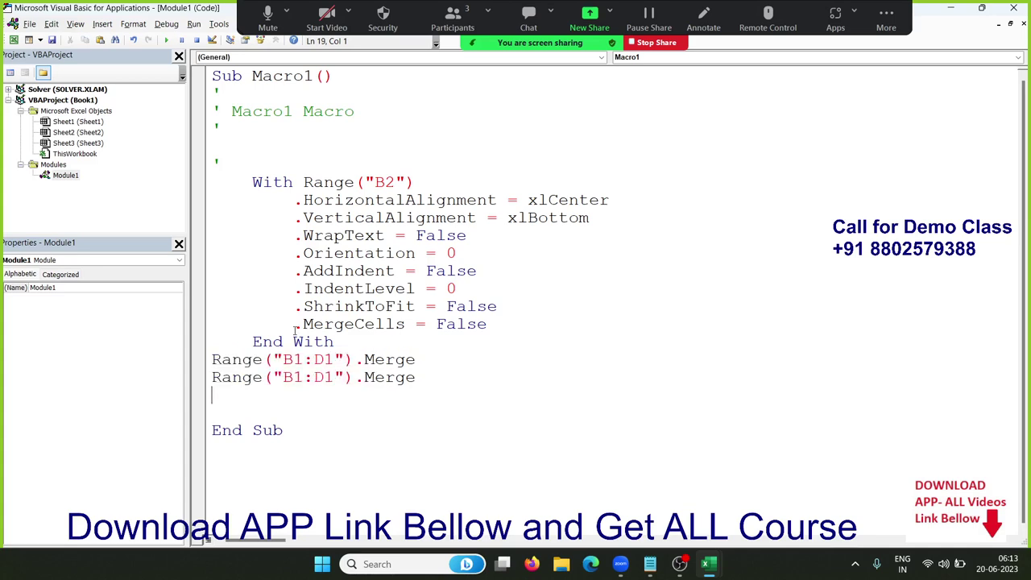
{"action": "key", "text": "BackSpace"}
{"action": "key", "text": "BackSpace"}
{"action": "key", "text": "BackSpace"}
{"action": "key", "text": "BackSpace"}
{"action": "key", "text": "BackSpace"}
{"action": "key", "text": "BackSpace"}
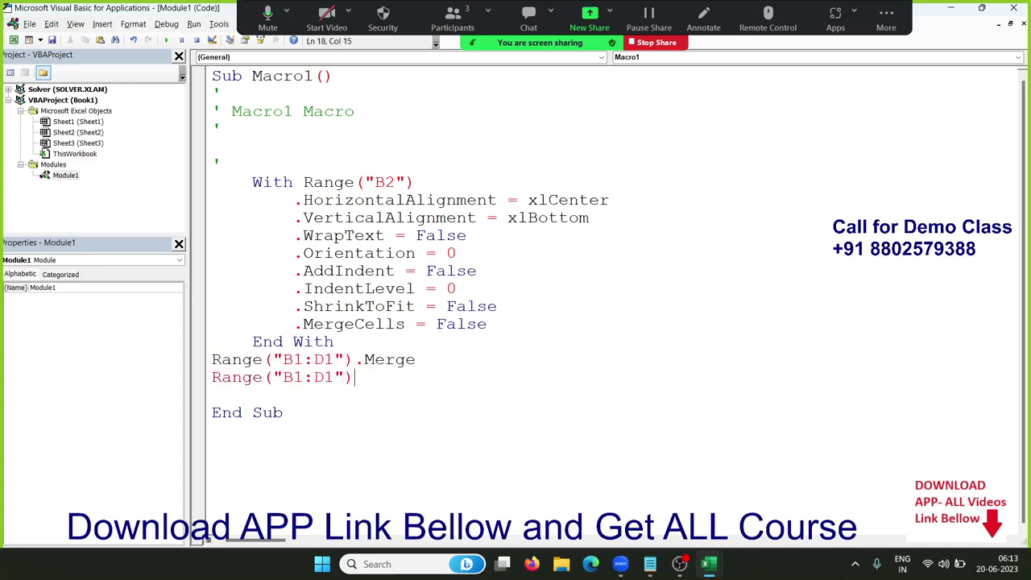
{"action": "type", "text": ".un"}
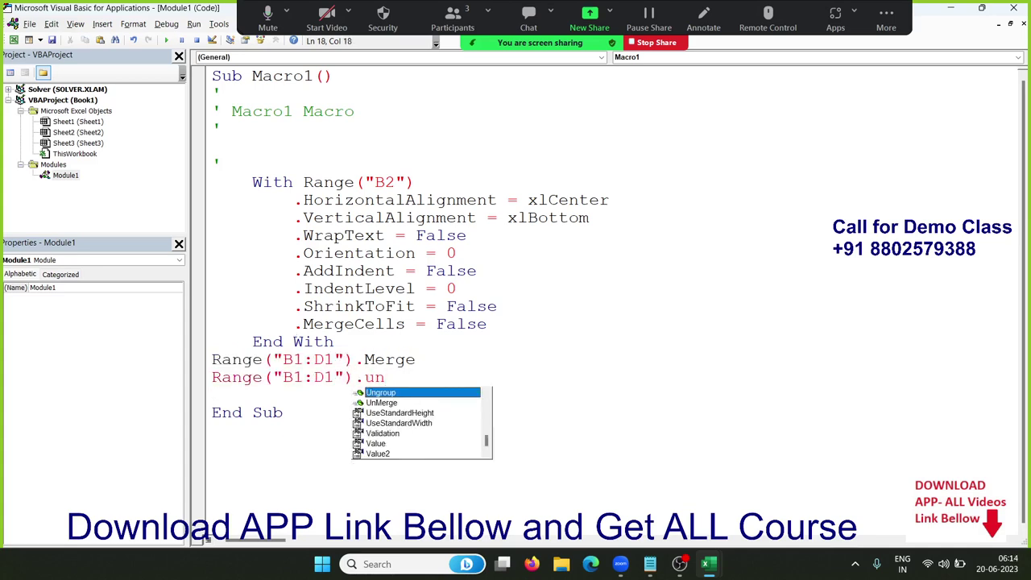
{"action": "key", "text": "Down"}
{"action": "key", "text": "Tab"}
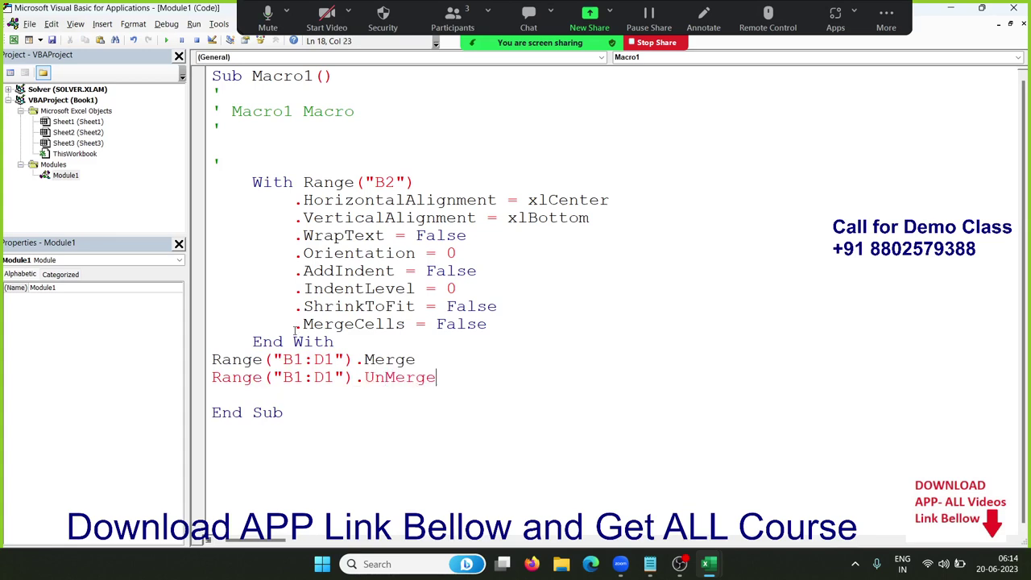
{"action": "key", "text": "Return"}
{"action": "key", "text": "Return"}
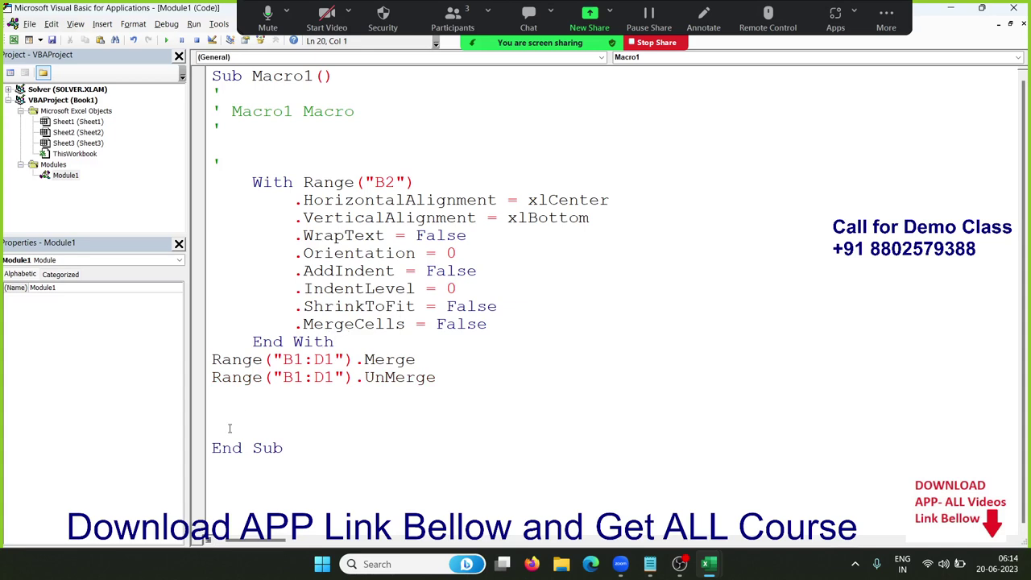
{"action": "key", "text": "Return"}
{"action": "key", "text": "Return"}
{"action": "key", "text": "Return"}
{"action": "key", "text": "Return"}
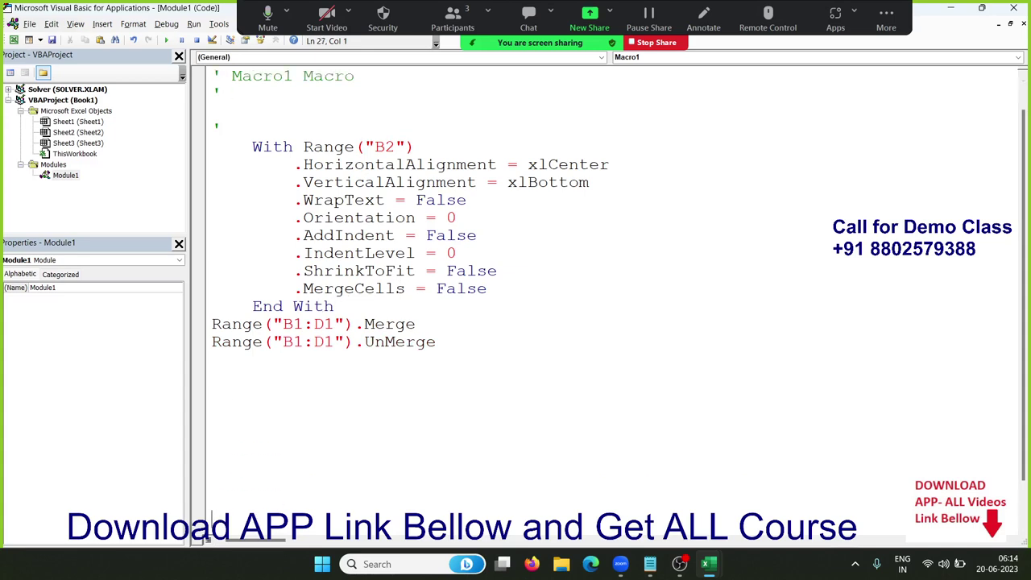
{"action": "key", "text": "Return"}
{"action": "key", "text": "Return"}
{"action": "key", "text": "Return"}
{"action": "key", "text": "Return"}
Step: Check that Sheet3 exists in the workbook before writing the next code line
{"action": "left_click", "coordinate": [237, 323]}
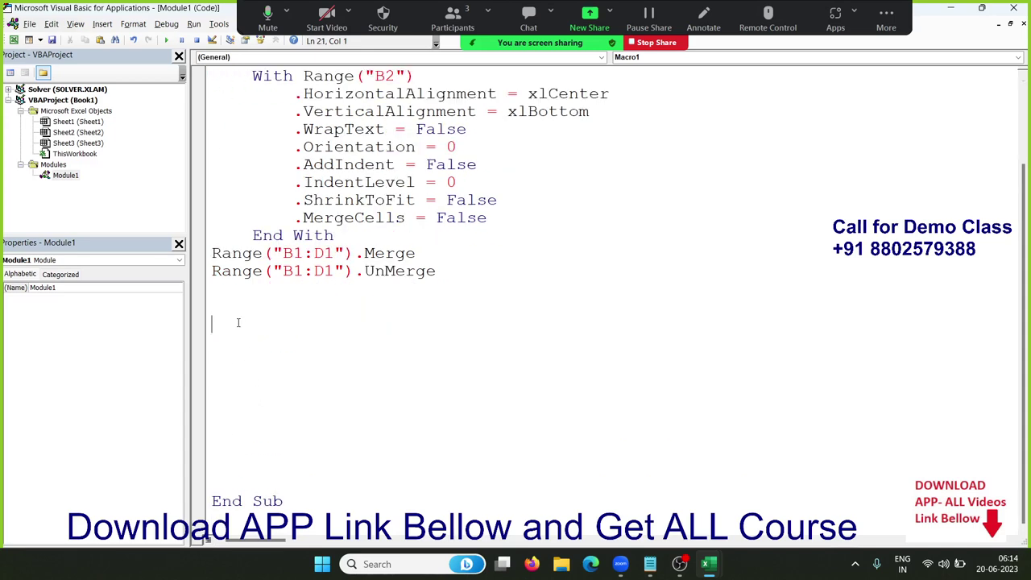
{"action": "type", "text": "range"}
{"action": "type", "text": "("}
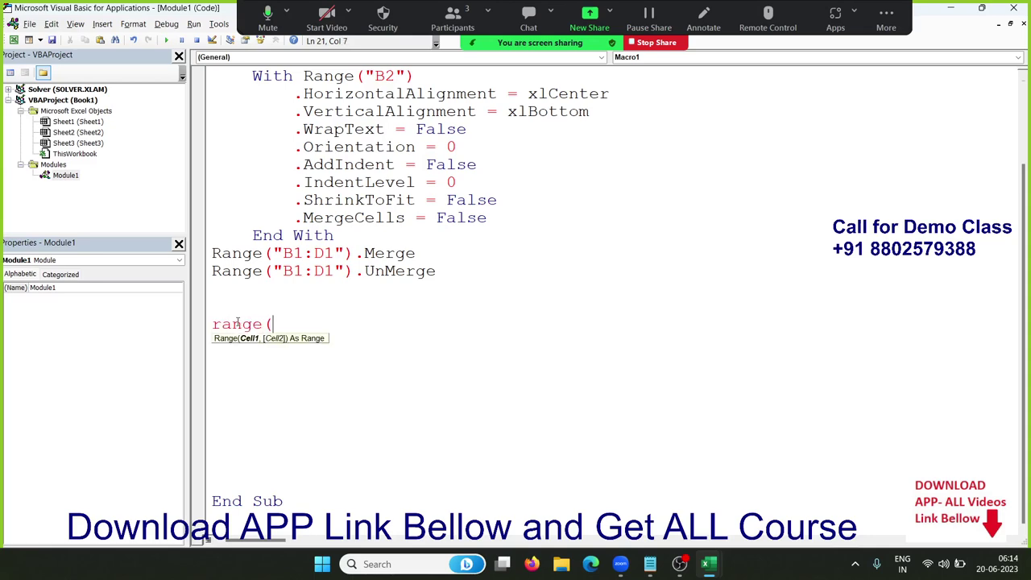
{"action": "key", "text": "BackSpace"}
{"action": "key", "text": "BackSpace"}
{"action": "key", "text": "BackSpace"}
{"action": "key", "text": "BackSpace"}
{"action": "key", "text": "BackSpace"}
{"action": "key", "text": "BackSpace"}
{"action": "key", "text": "alt+Tab"}
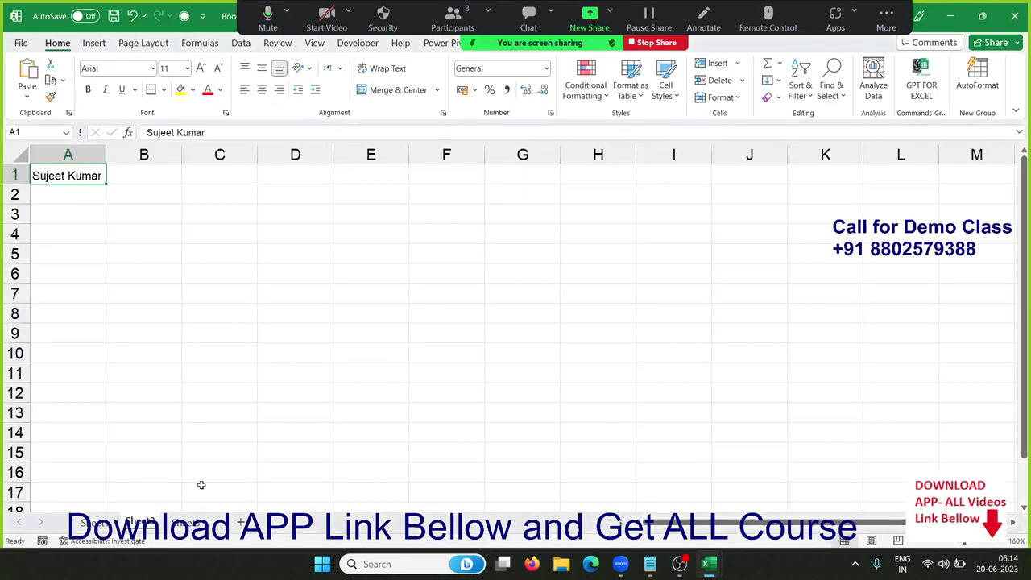
{"action": "left_click", "coordinate": [185, 523]}
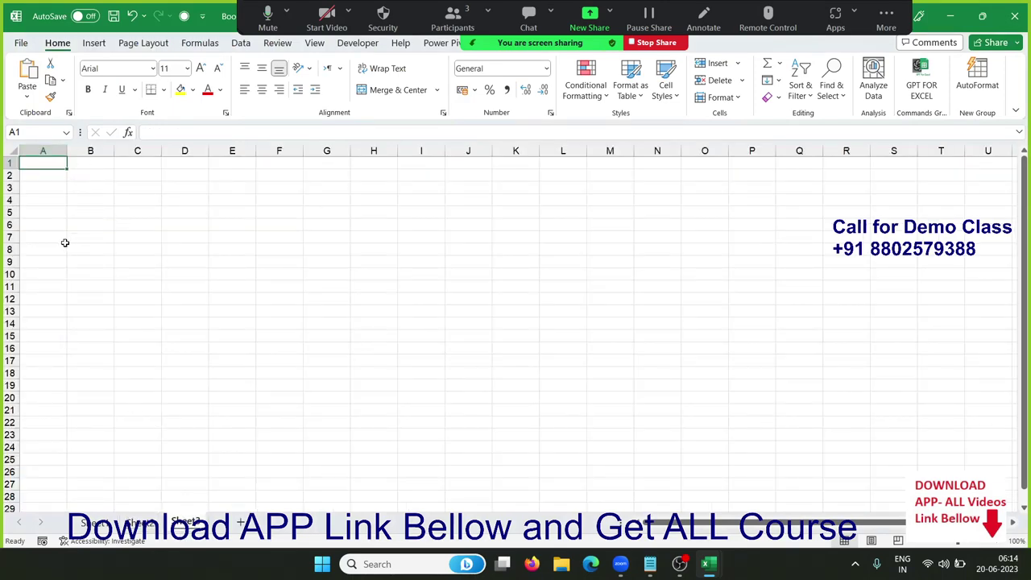
{"action": "key", "text": "alt+Tab"}
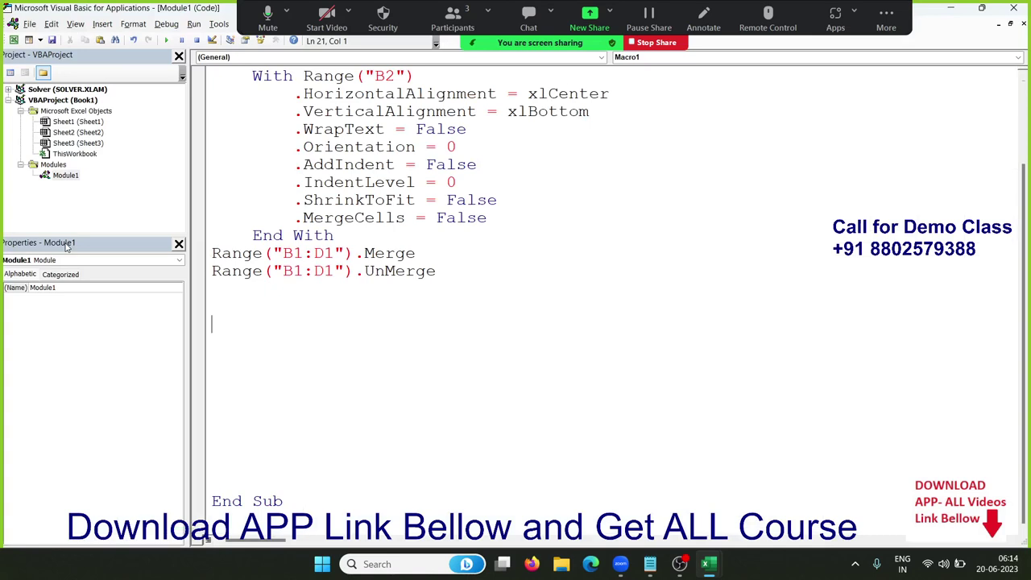
Step: Add Sheets("Sheet3").Range("A1").Font.Name = "arial" to Macro1
{"action": "type", "text": "sheets"}
{"action": "type", "text": "(\"Shee"}
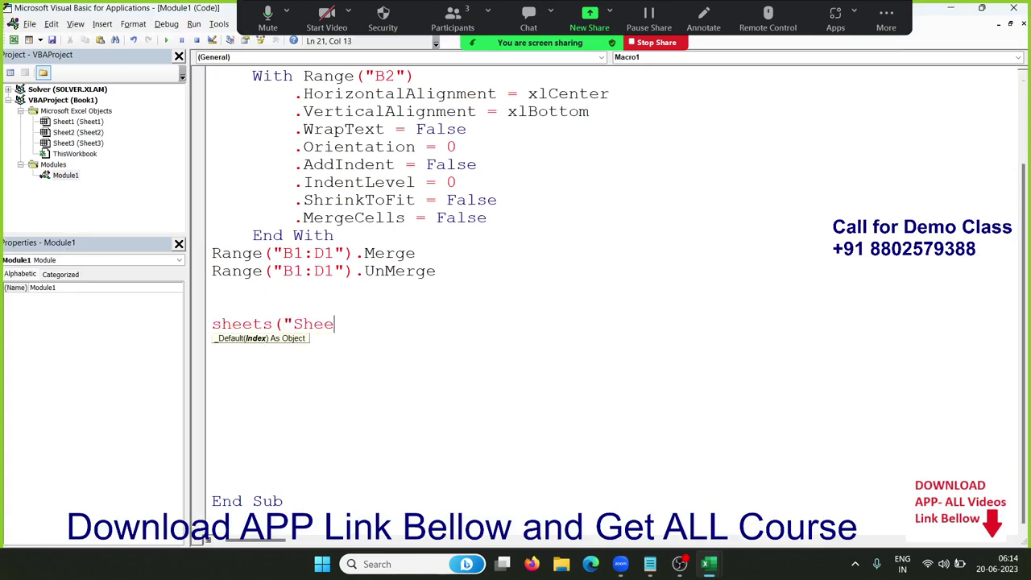
{"action": "type", "text": "t3\")"}
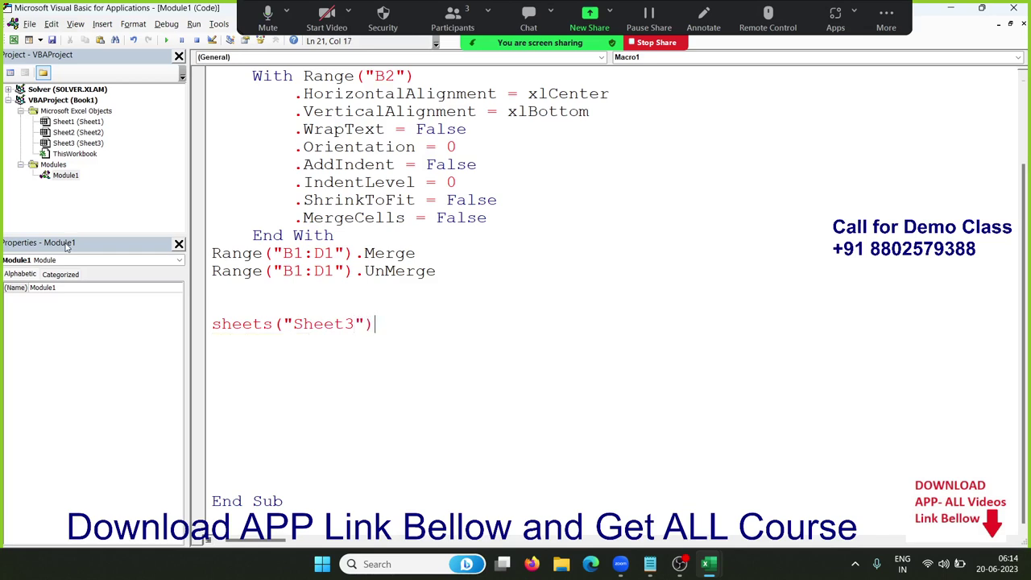
{"action": "type", "text": ".ra"}
{"action": "type", "text": "nge("}
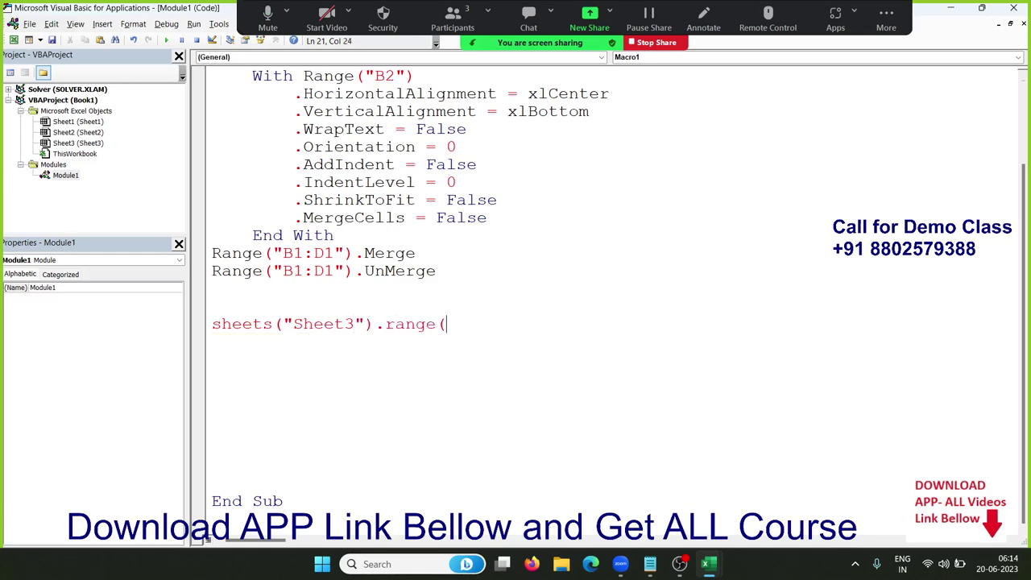
{"action": "type", "text": "\"A1\""}
{"action": "type", "text": ").fo"}
{"action": "type", "text": "nt"}
{"action": "type", "text": ".name"}
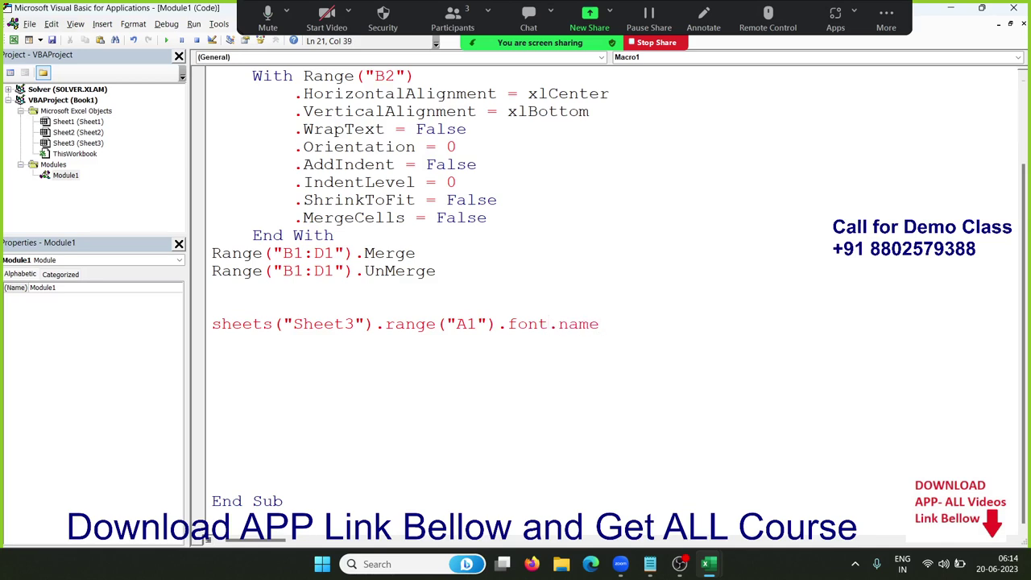
{"action": "type", "text": "="}
{"action": "type", "text": "arial"}
{"action": "key", "text": "Left"}
{"action": "key", "text": "Left"}
{"action": "key", "text": "Left"}
{"action": "key", "text": "Left"}
{"action": "type", "text": "\""}
{"action": "key", "text": "Return"}
{"action": "key", "text": "Down"}
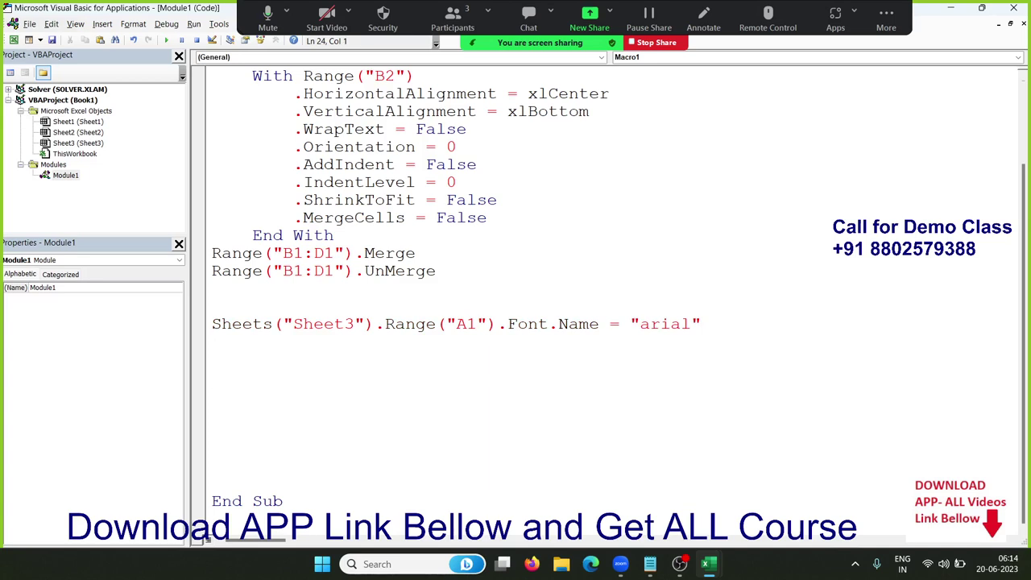
Step: Copy the font line and change the copy to set .Font.Size = 14
{"action": "key", "text": "Up"}
{"action": "key", "text": "Up"}
{"action": "key", "text": "Up"}
{"action": "key", "text": "shift+Down"}
{"action": "key", "text": "ctrl+c"}
{"action": "key", "text": "ctrl+v"}
{"action": "key", "text": "Return"}
{"action": "key", "text": "ctrl+v"}
{"action": "key", "text": "BackSpace"}
{"action": "key", "text": "BackSpace"}
{"action": "key", "text": "BackSpace"}
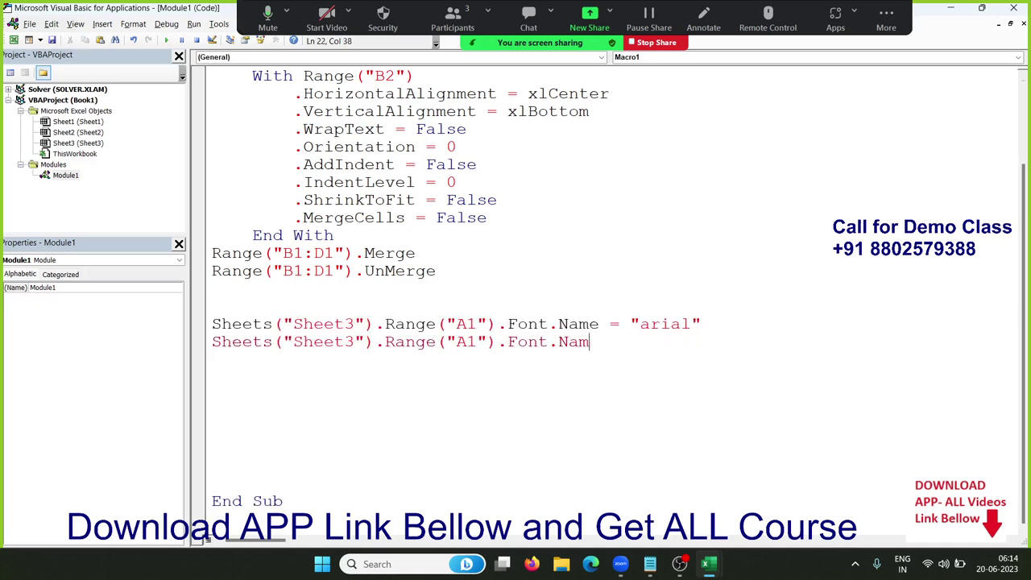
{"action": "key", "text": "BackSpace"}
{"action": "key", "text": "BackSpace"}
{"action": "key", "text": "BackSpace"}
{"action": "key", "text": "BackSpace"}
{"action": "type", "text": "."}
{"action": "type", "text": "size"}
{"action": "type", "text": "=14"}
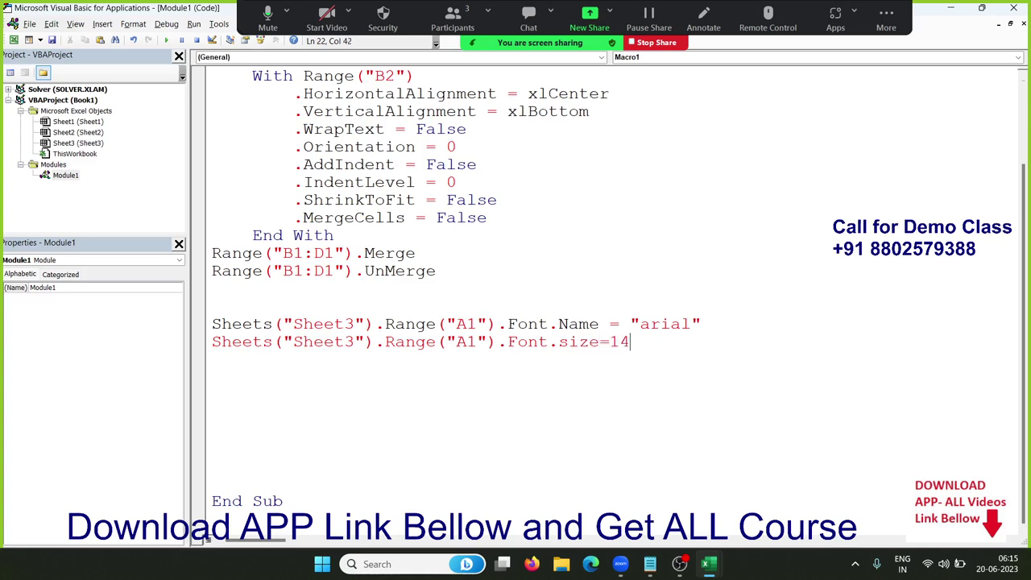
{"action": "key", "text": "Return"}
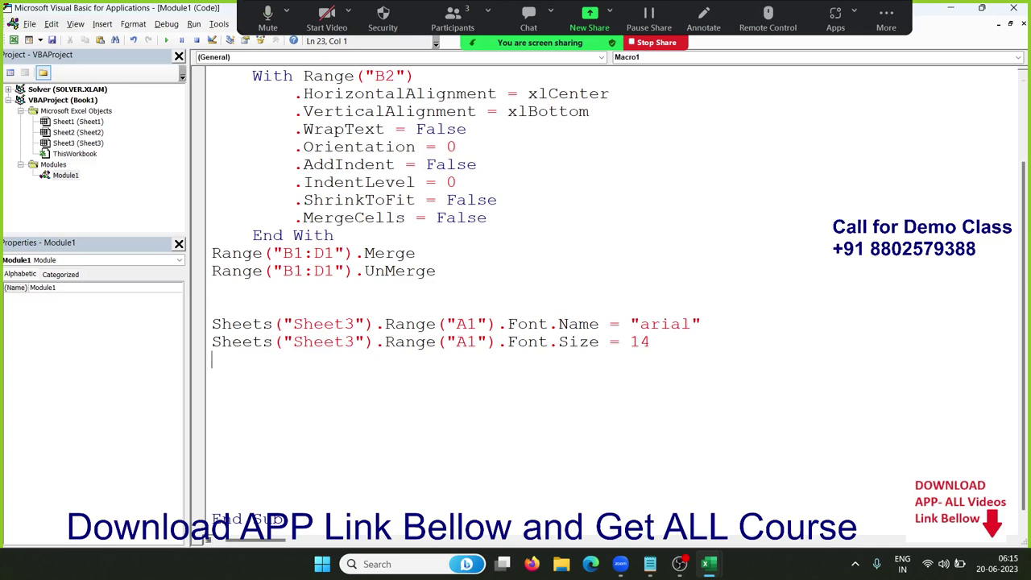
Step: Paste a third copy of the font line and trim off its Name setting
{"action": "key", "text": "ctrl+v"}
{"action": "key", "text": "BackSpace"}
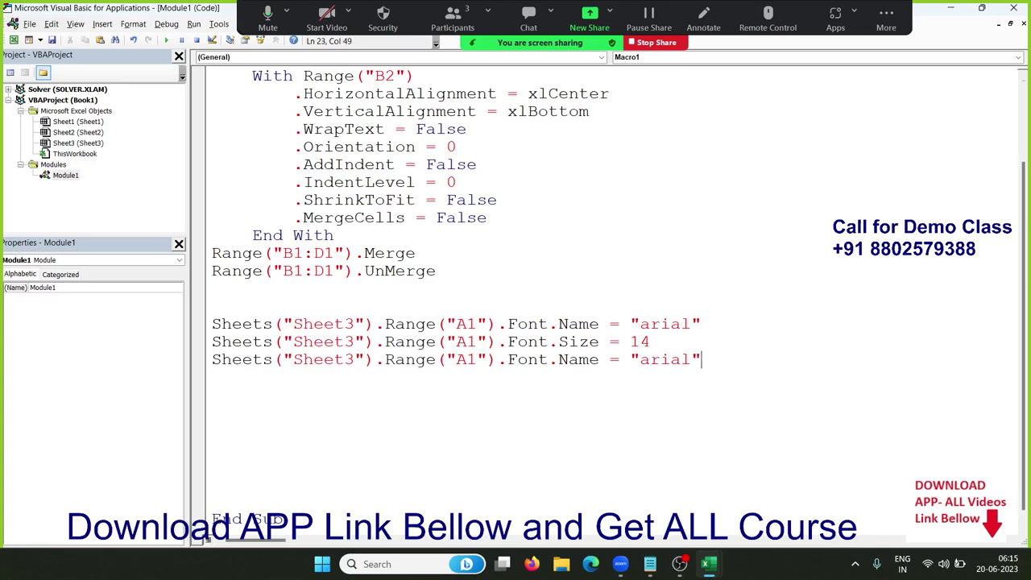
{"action": "key", "text": "BackSpace"}
{"action": "key", "text": "BackSpace"}
{"action": "key", "text": "BackSpace"}
{"action": "key", "text": "BackSpace"}
{"action": "key", "text": "BackSpace"}
{"action": "key", "text": "BackSpace"}
{"action": "key", "text": "BackSpace"}
{"action": "key", "text": "BackSpace"}
{"action": "key", "text": "BackSpace"}
{"action": "key", "text": "BackSpace"}
{"action": "key", "text": "BackSpace"}
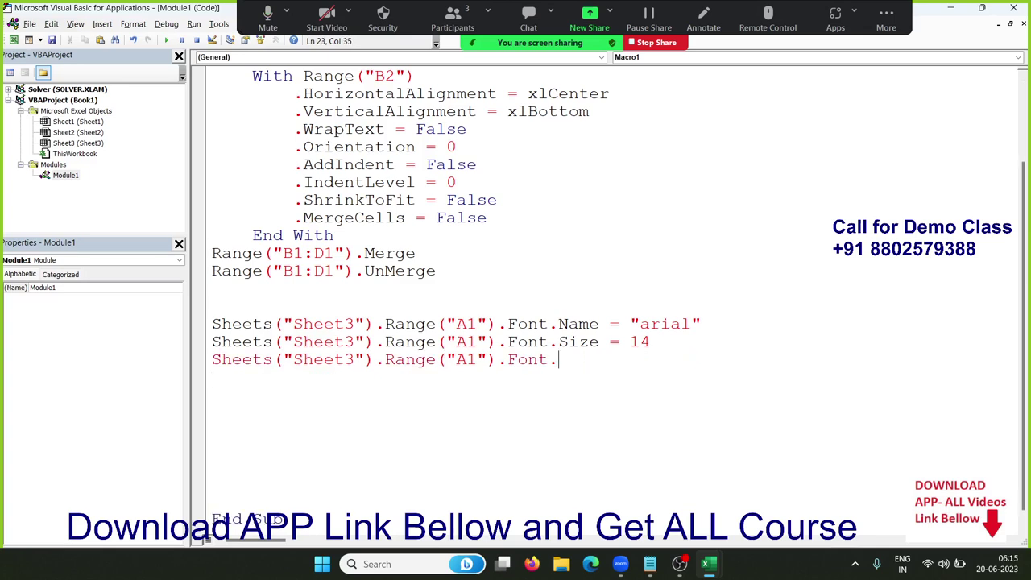
{"action": "key", "text": "BackSpace"}
{"action": "key", "text": "BackSpace"}
Step: Delete the unfinished third Font line and the Font.Size line
{"action": "type", "text": "t"}
{"action": "key", "text": "shift+Left"}
{"action": "key", "text": "shift+Left"}
{"action": "key", "text": "shift+Left"}
{"action": "key", "text": "shift+Left"}
{"action": "key", "text": "shift+Left"}
{"action": "key", "text": "shift+Left"}
{"action": "key", "text": "shift+Left"}
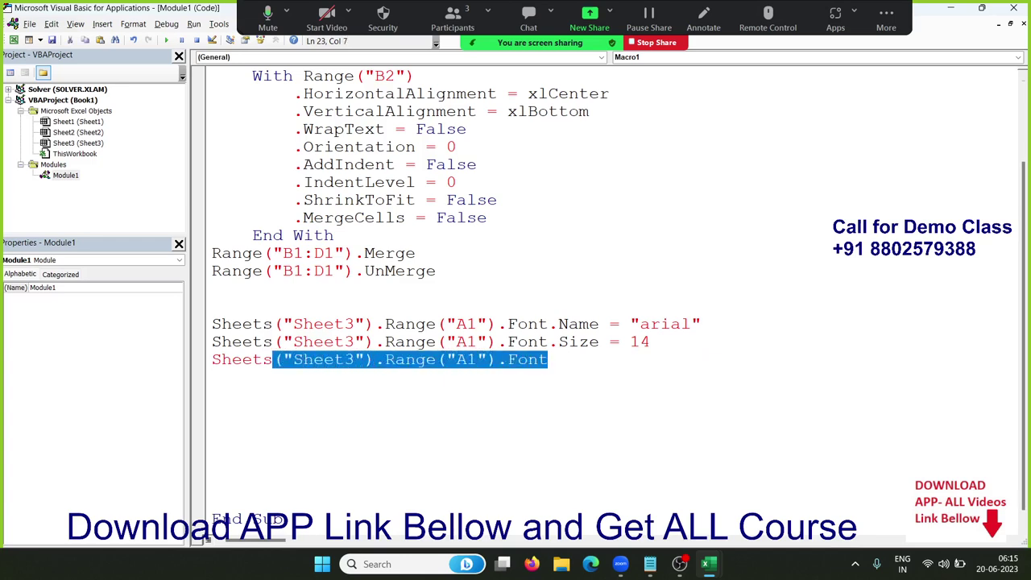
{"action": "key", "text": "shift+Left"}
{"action": "key", "text": "shift+Left"}
{"action": "key", "text": "shift+Left"}
{"action": "key", "text": "shift+Left"}
{"action": "key", "text": "shift+Left"}
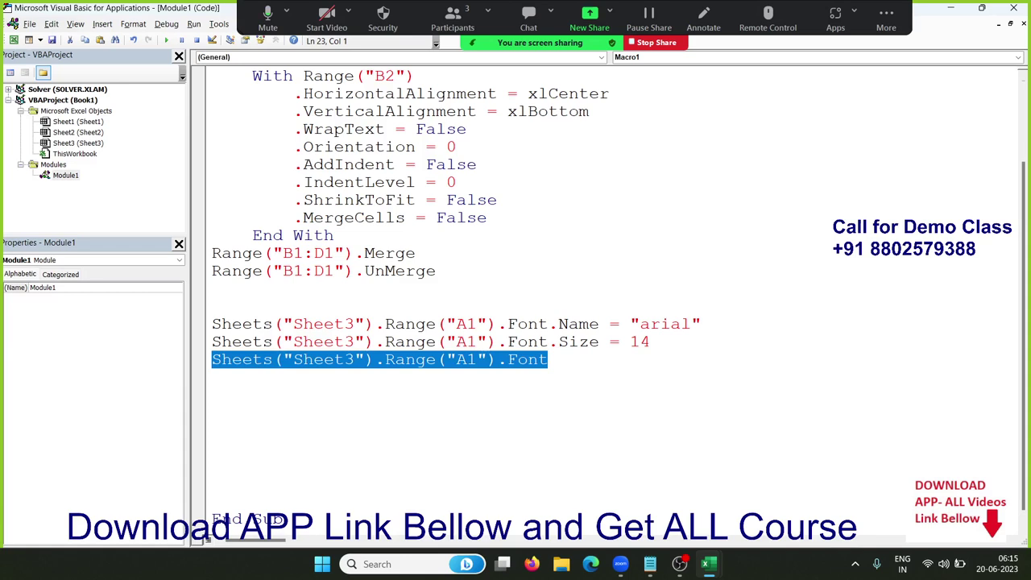
{"action": "key", "text": "Delete"}
{"action": "key", "text": "shift+Up"}
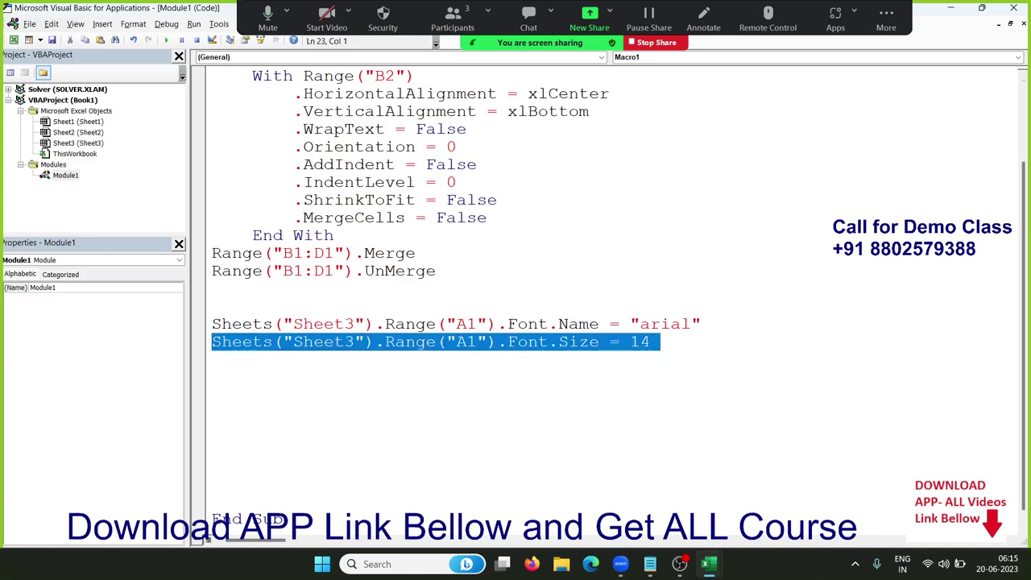
{"action": "key", "text": "Delete"}
Step: Turn the font name line into a With Sheets("Sheet3").Range("A1").Font block
{"action": "left_click", "coordinate": [212, 324]}
{"action": "type", "text": "with"}
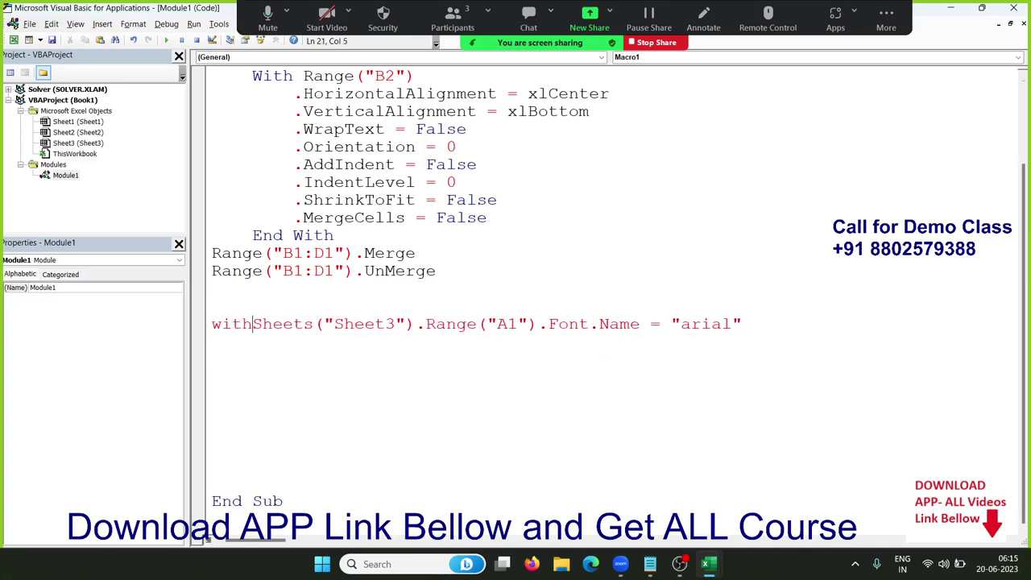
{"action": "key", "text": "Right"}
{"action": "key", "text": "Right"}
{"action": "key", "text": "Right"}
{"action": "key", "text": "Right"}
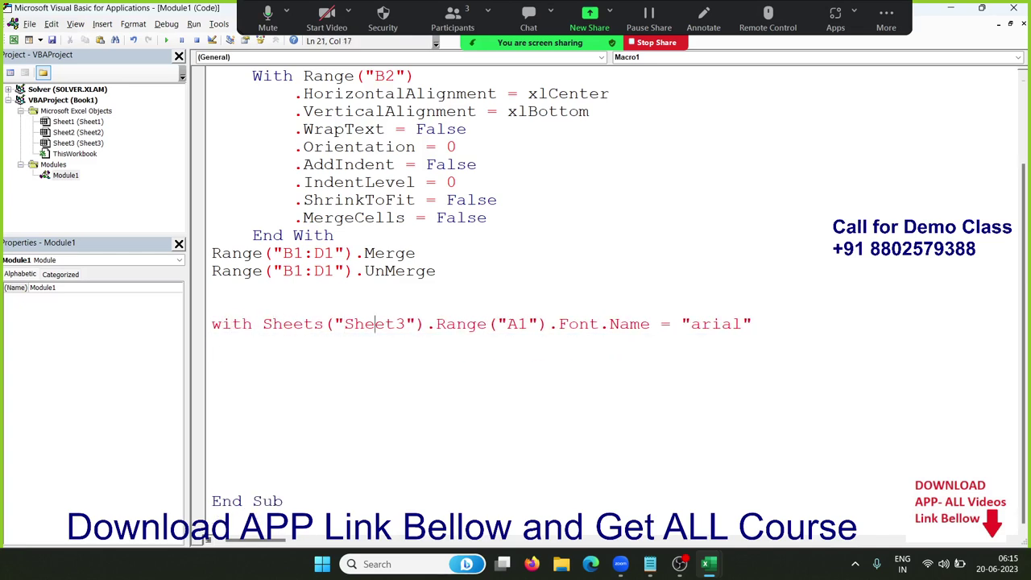
{"action": "key", "text": "Right"}
{"action": "key", "text": "Right"}
{"action": "key", "text": "Right"}
{"action": "key", "text": "Right"}
{"action": "key", "text": "Right"}
{"action": "key", "text": "Right"}
{"action": "key", "text": "Right"}
{"action": "key", "text": "Right"}
{"action": "key", "text": "Right"}
{"action": "key", "text": "Right"}
{"action": "key", "text": "Return"}
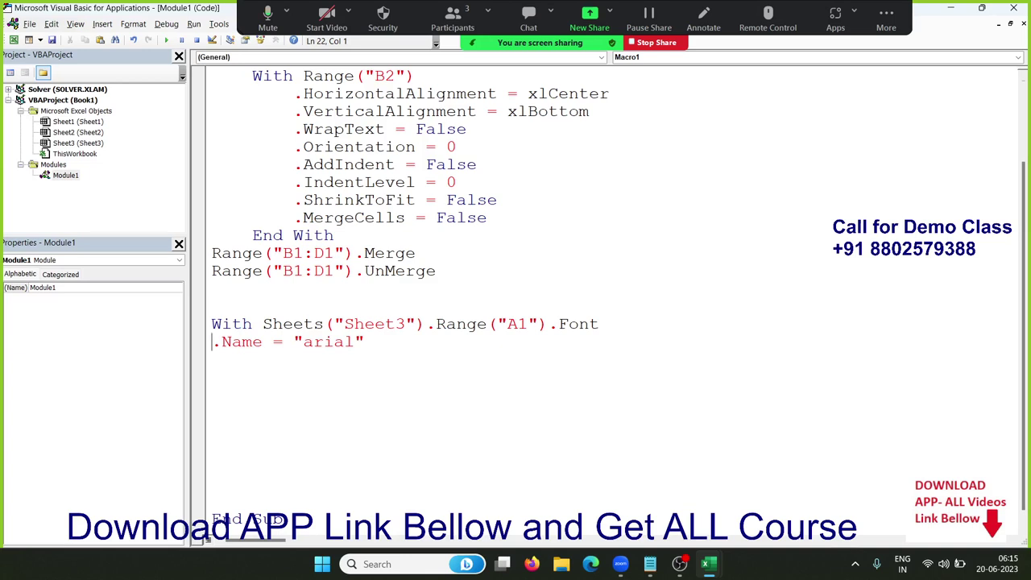
Step: Add .Size = 14 and .Color = vbRed lines, then close with End With
{"action": "key", "text": "Down"}
{"action": "type", "text": "."}
{"action": "type", "text": "si"}
{"action": "type", "text": "ze="}
{"action": "type", "text": "14"}
{"action": "key", "text": "Return"}
{"action": "type", "text": ".c"}
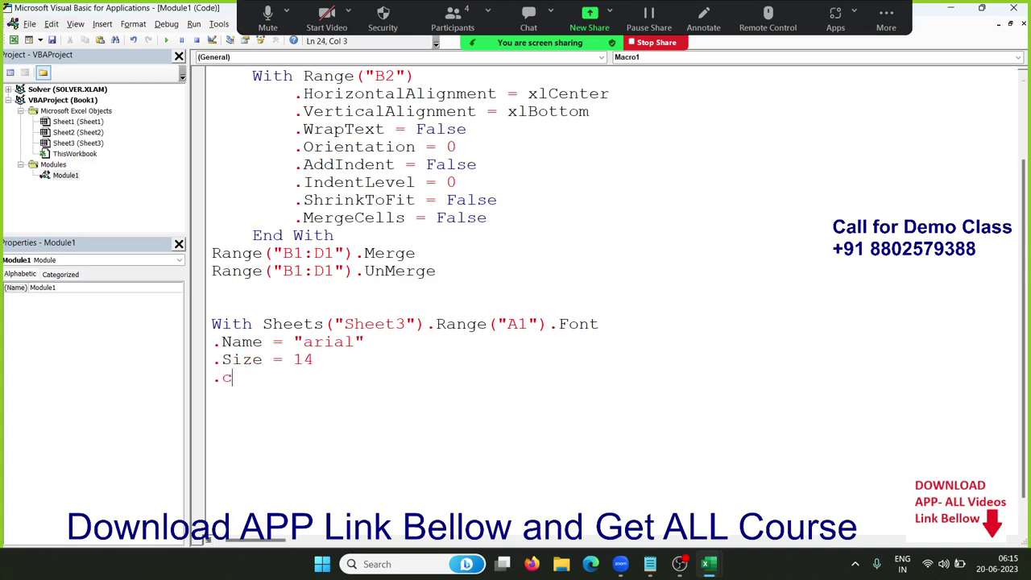
{"action": "type", "text": "olor"}
{"action": "type", "text": "=vbr"}
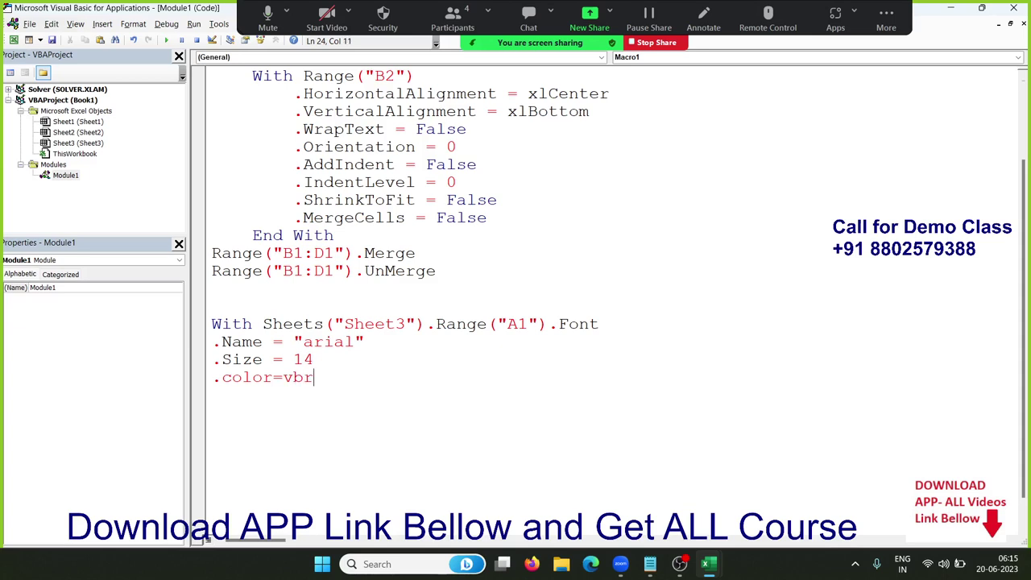
{"action": "type", "text": "ed"}
{"action": "key", "text": "Return"}
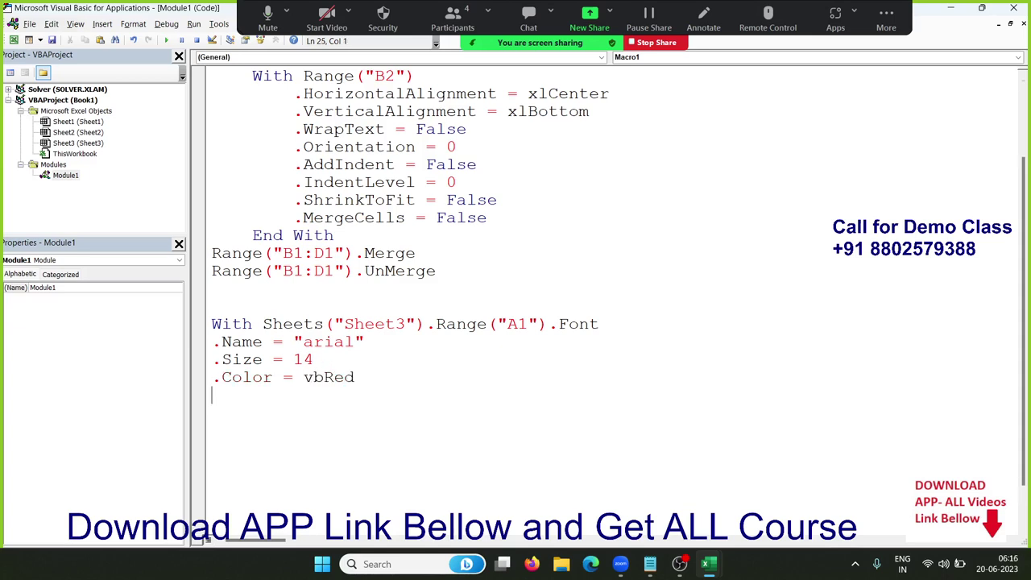
{"action": "type", "text": "en"}
{"action": "type", "text": "d with"}
{"action": "key", "text": "Return"}
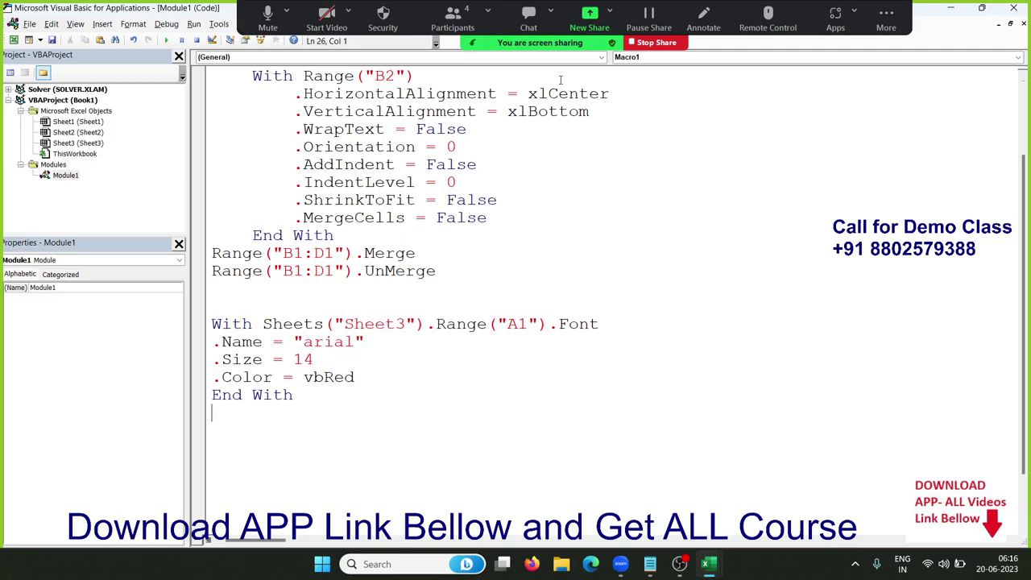
{"action": "scroll", "coordinate": [593, 255], "scroll_direction": "up", "scroll_amount": 2}
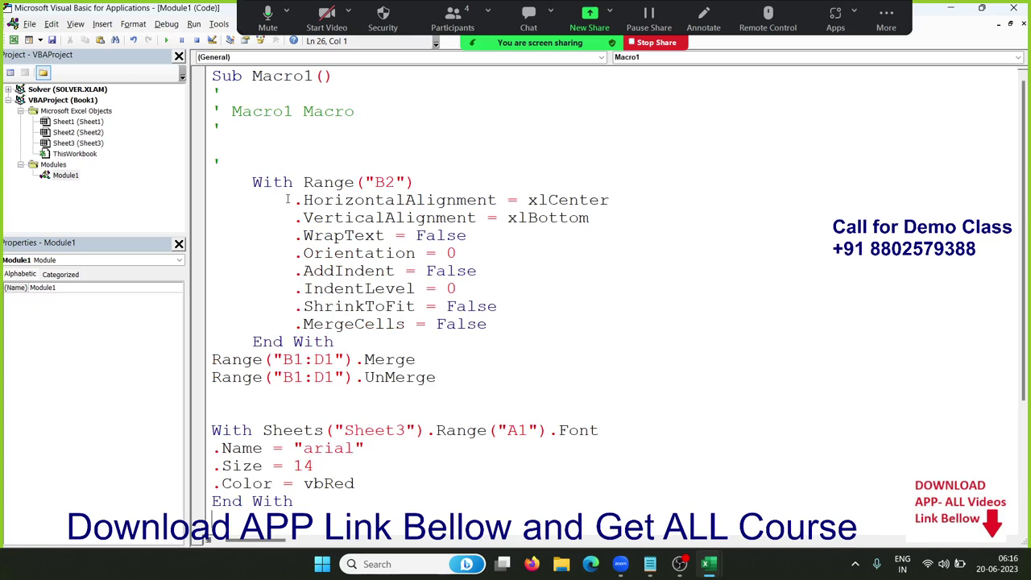
{"action": "left_click_drag", "start_coordinate": [303, 183], "coordinate": [417, 181]}
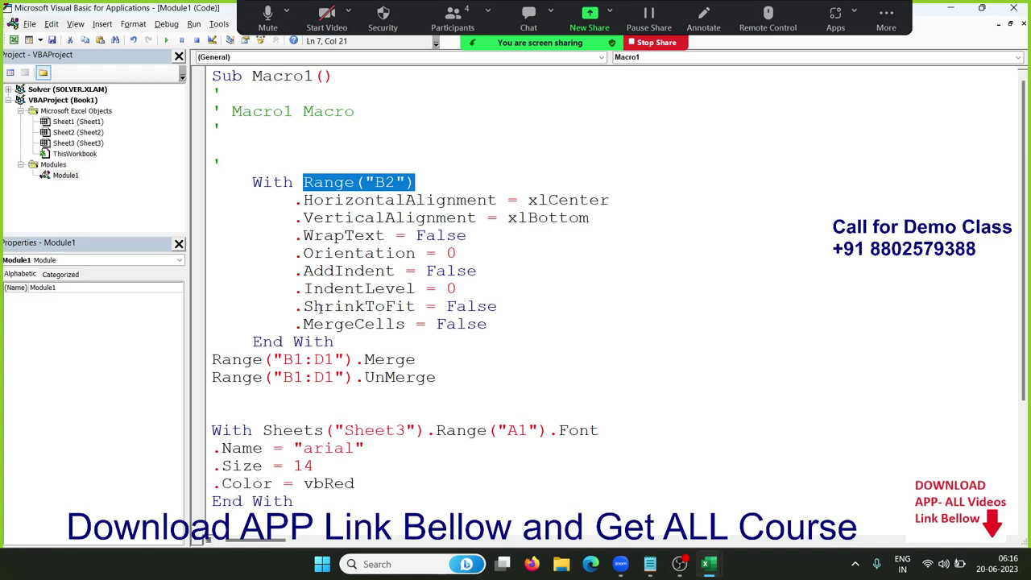
{"action": "left_click", "coordinate": [420, 324]}
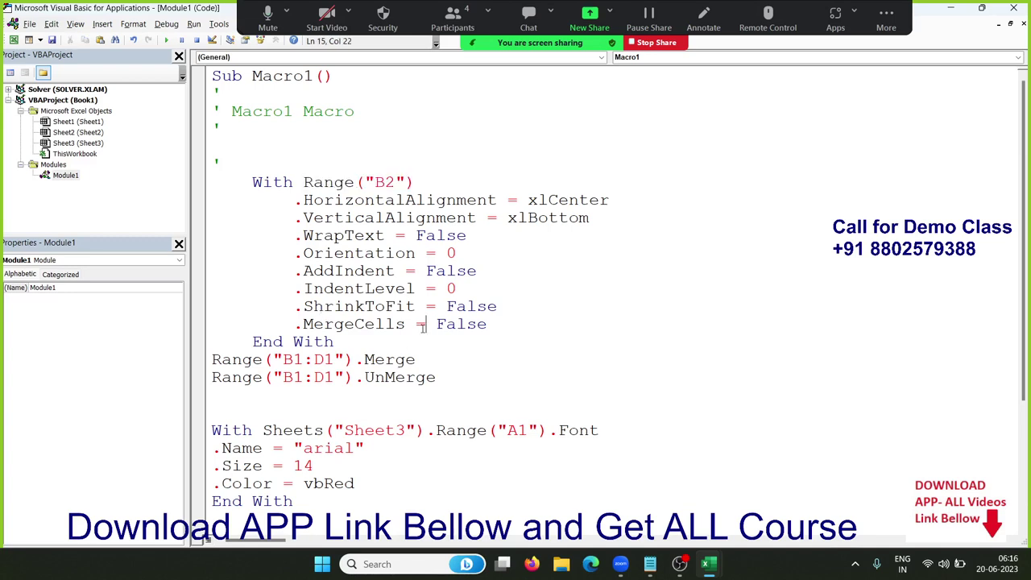
{"action": "scroll", "coordinate": [421, 327], "scroll_direction": "down", "scroll_amount": 1}
{"action": "scroll", "coordinate": [421, 326], "scroll_direction": "up", "scroll_amount": 1}
{"action": "double_click", "coordinate": [404, 224]}
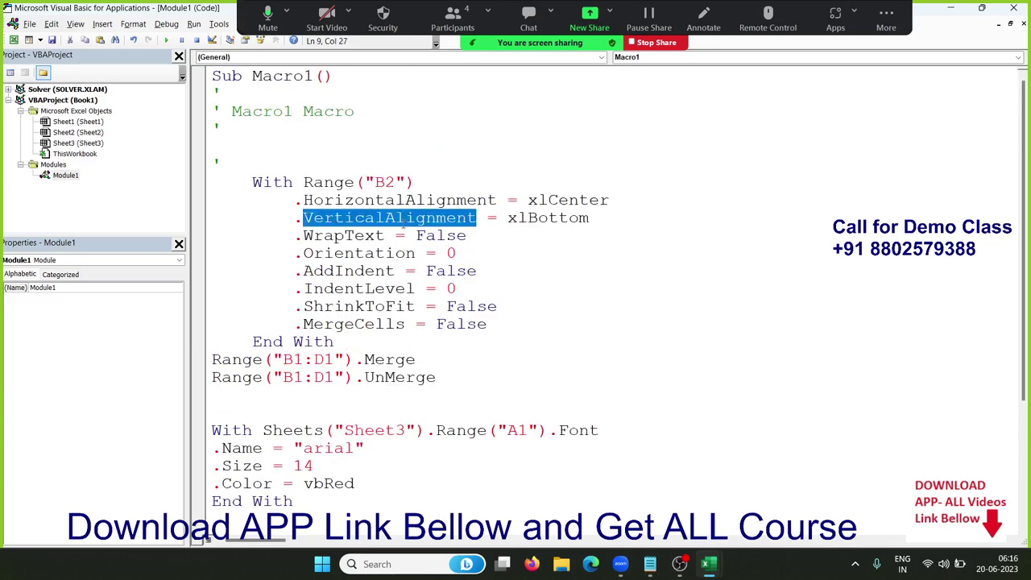
{"action": "scroll", "coordinate": [404, 227], "scroll_direction": "down", "scroll_amount": 3}
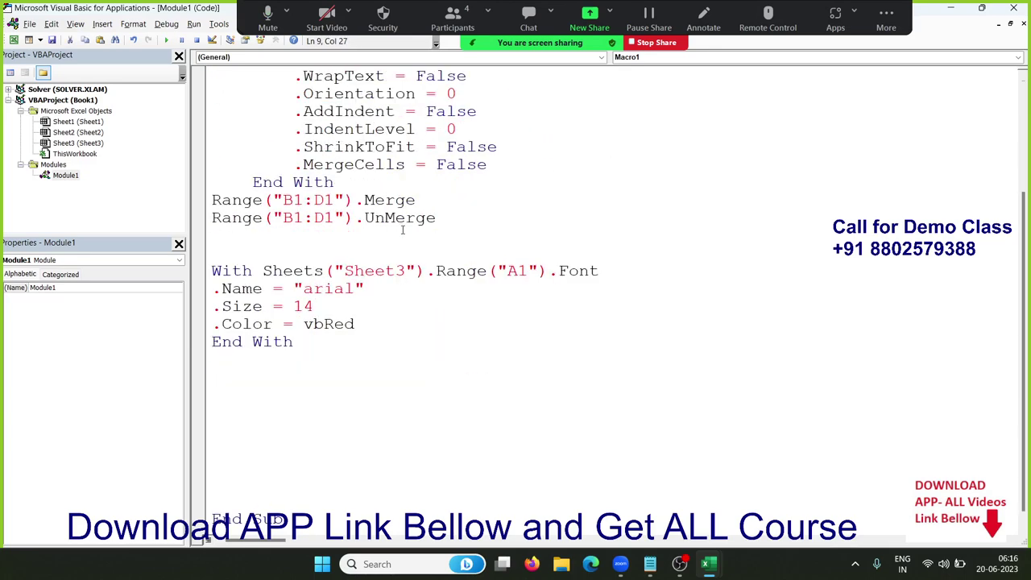
{"action": "scroll", "coordinate": [394, 286], "scroll_direction": "down", "scroll_amount": 1}
{"action": "left_click", "coordinate": [254, 392]}
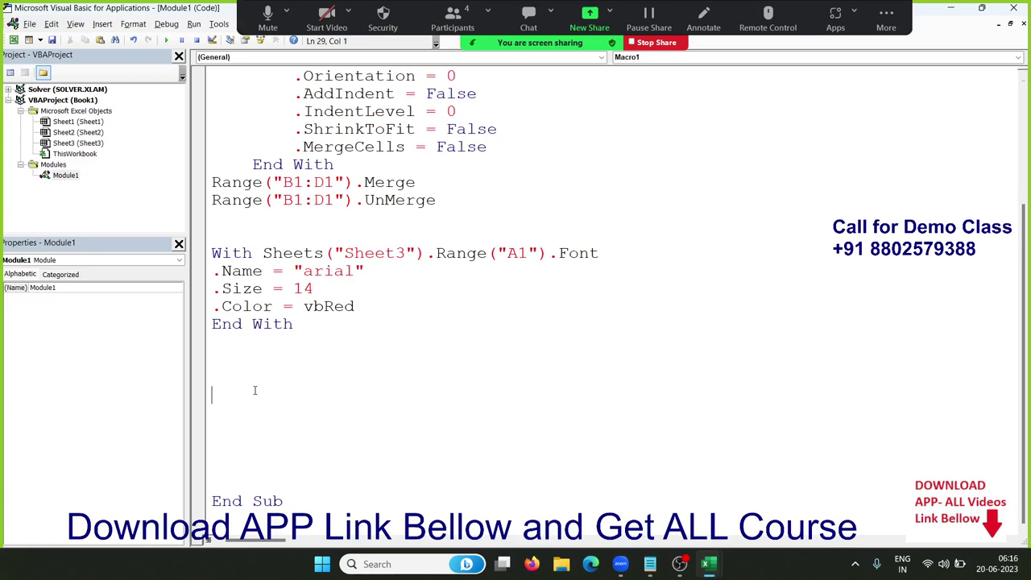
{"action": "left_click", "coordinate": [212, 431]}
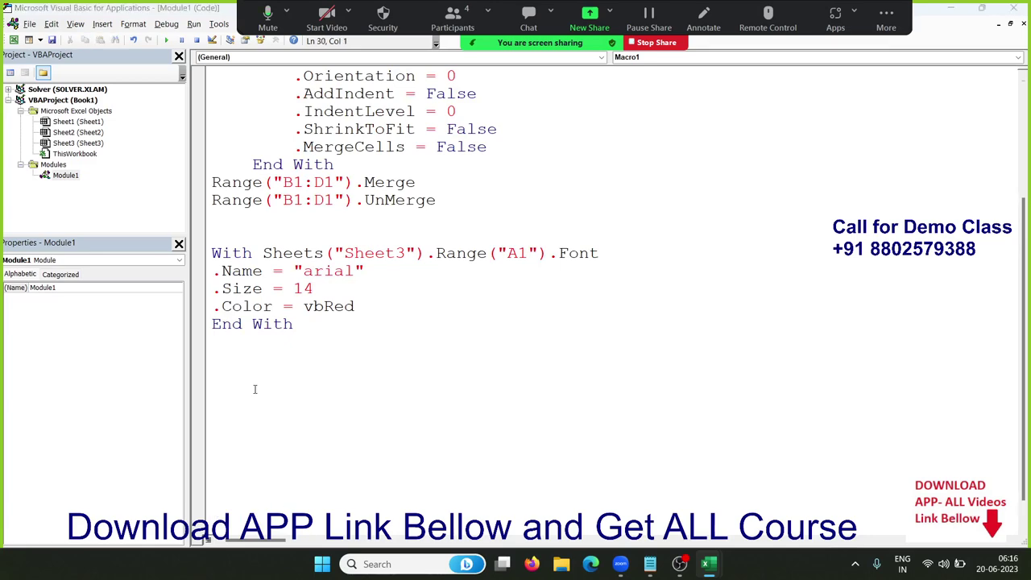
{"action": "key", "text": "alt+F11"}
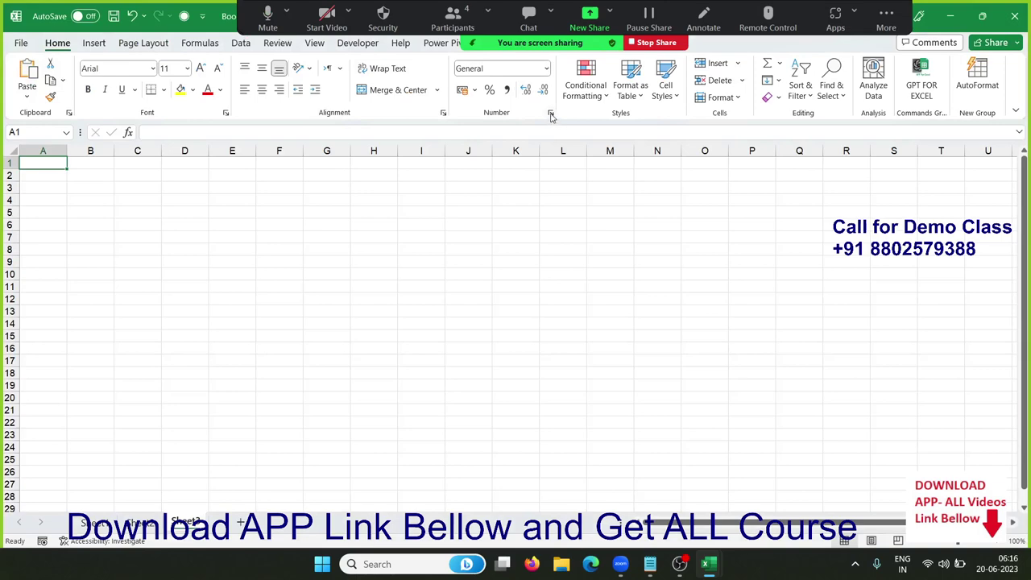
{"action": "left_click", "coordinate": [551, 113]}
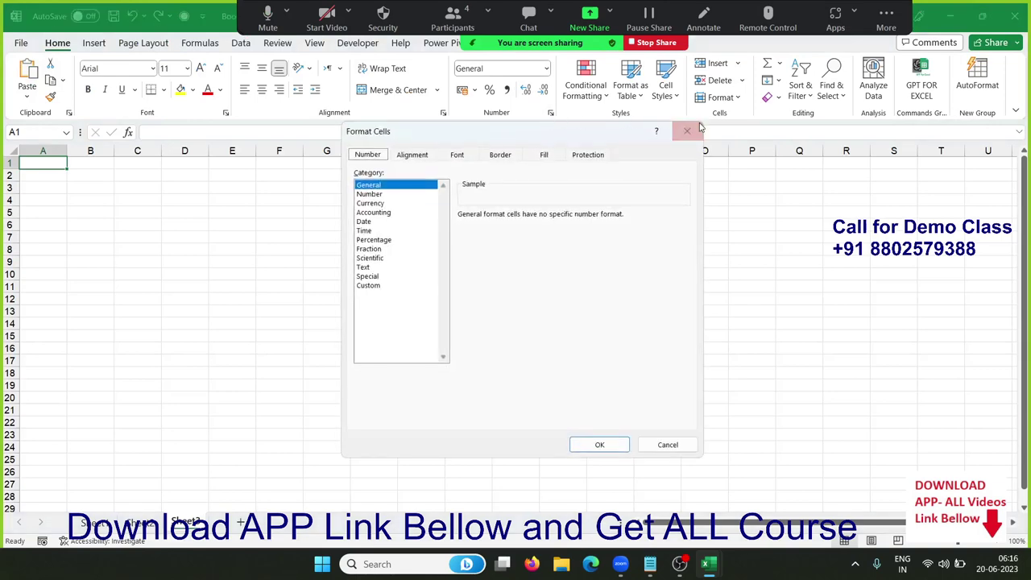
{"action": "key", "text": "Escape"}
{"action": "key", "text": "alt+F11"}
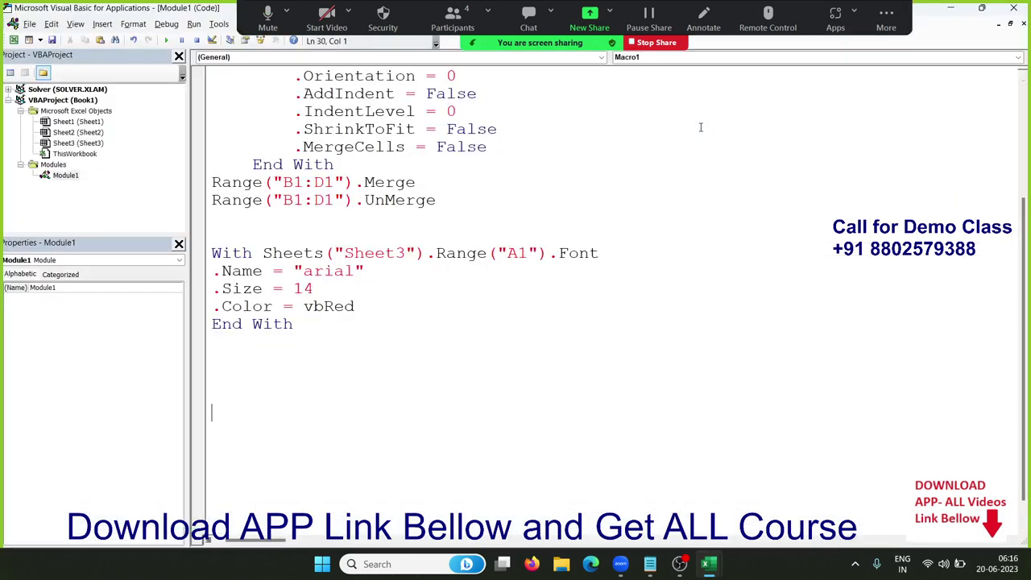
{"action": "scroll", "coordinate": [568, 177], "scroll_direction": "up", "scroll_amount": 3}
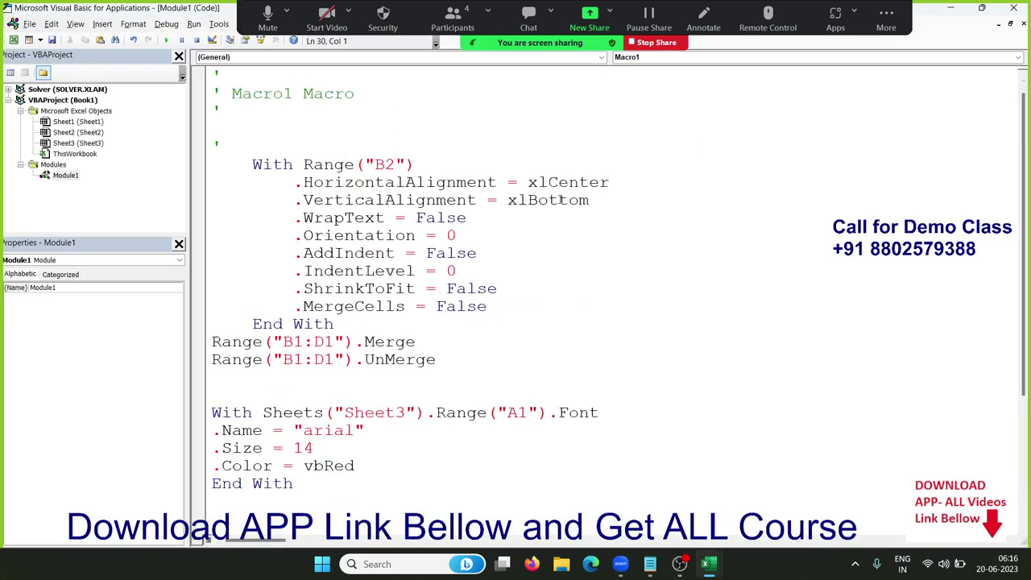
{"action": "left_click", "coordinate": [397, 183]}
{"action": "scroll", "coordinate": [407, 165], "scroll_direction": "down", "scroll_amount": 4}
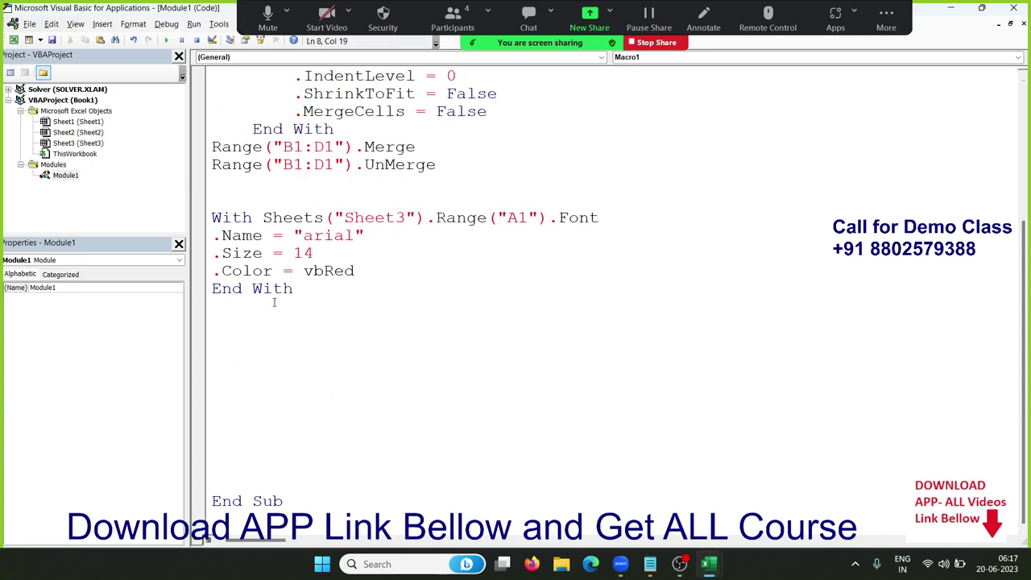
{"action": "left_click", "coordinate": [273, 306]}
{"action": "key", "text": "Return"}
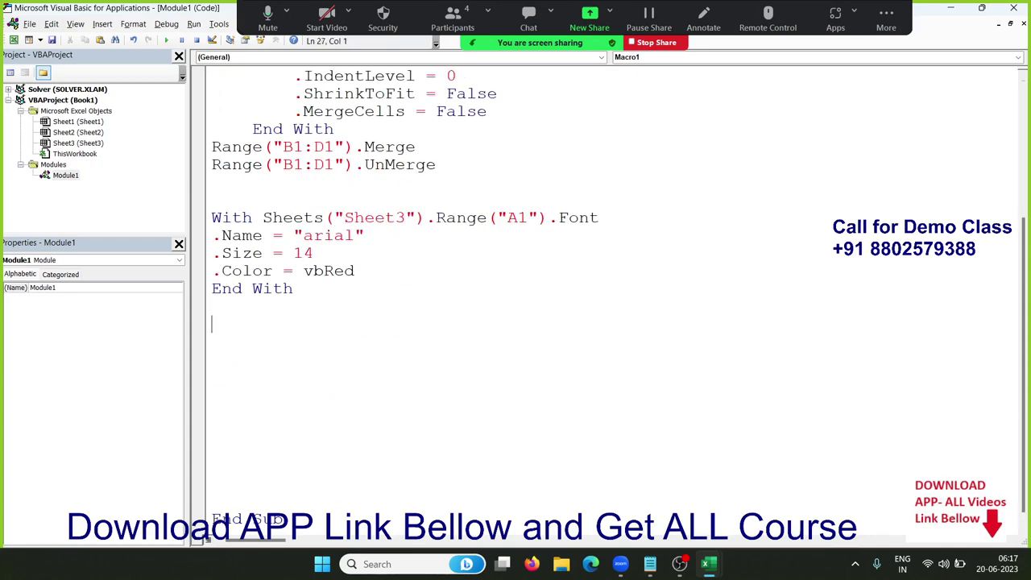
{"action": "scroll", "coordinate": [282, 339], "scroll_direction": "up", "scroll_amount": 1}
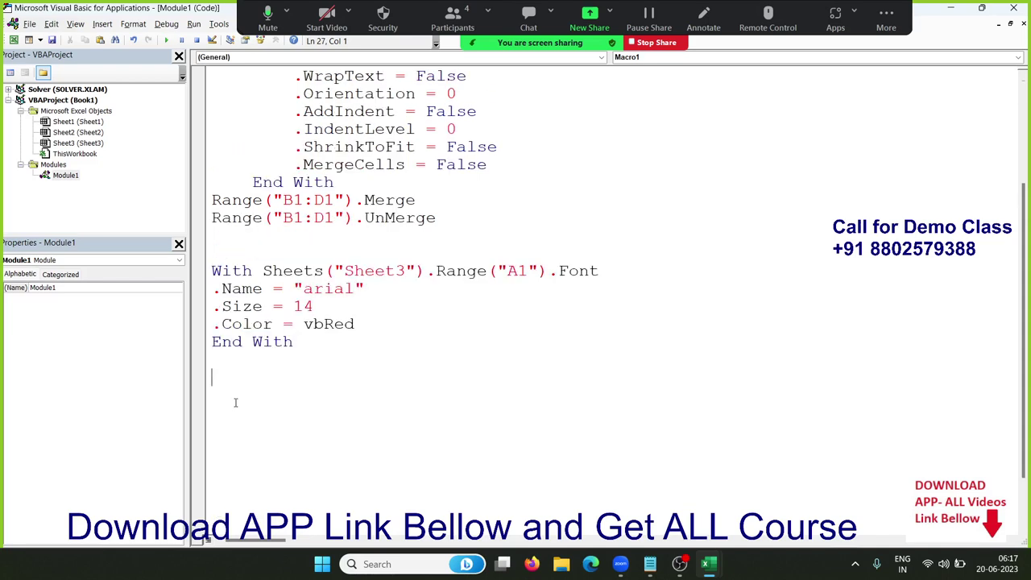
{"action": "type", "text": "range("}
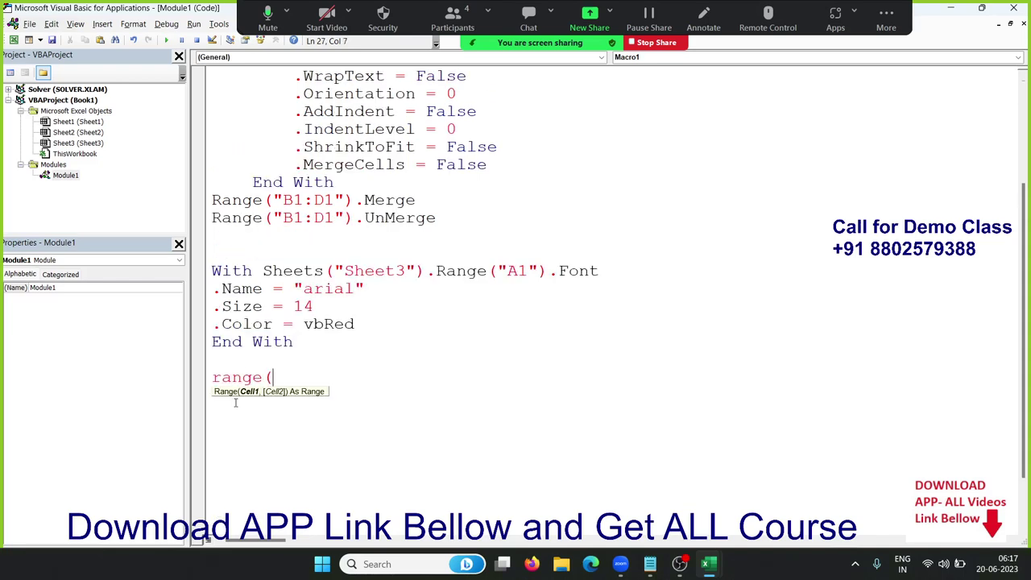
{"action": "type", "text": "\"A1"}
{"action": "type", "text": "\").a"}
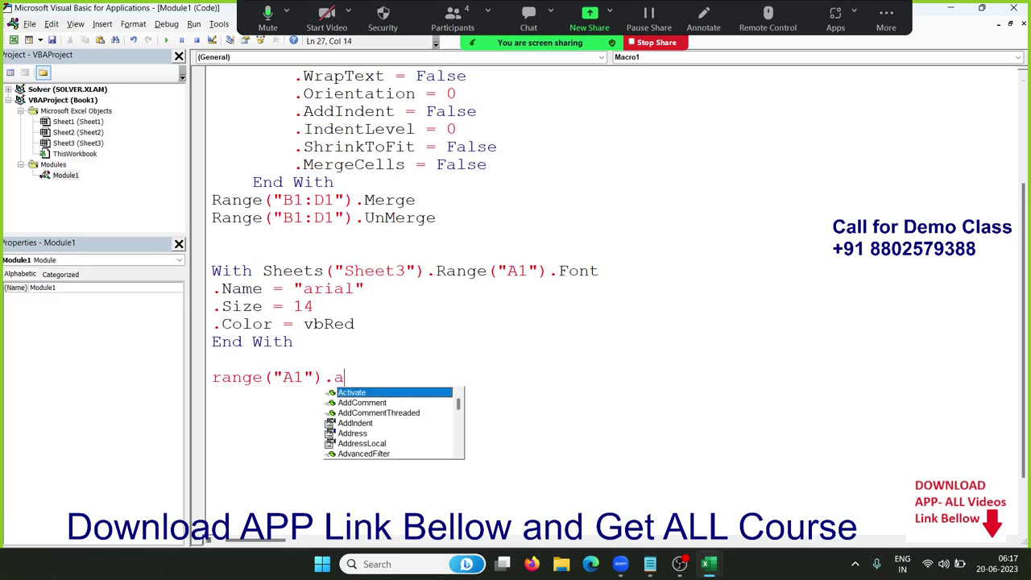
{"action": "type", "text": "l"}
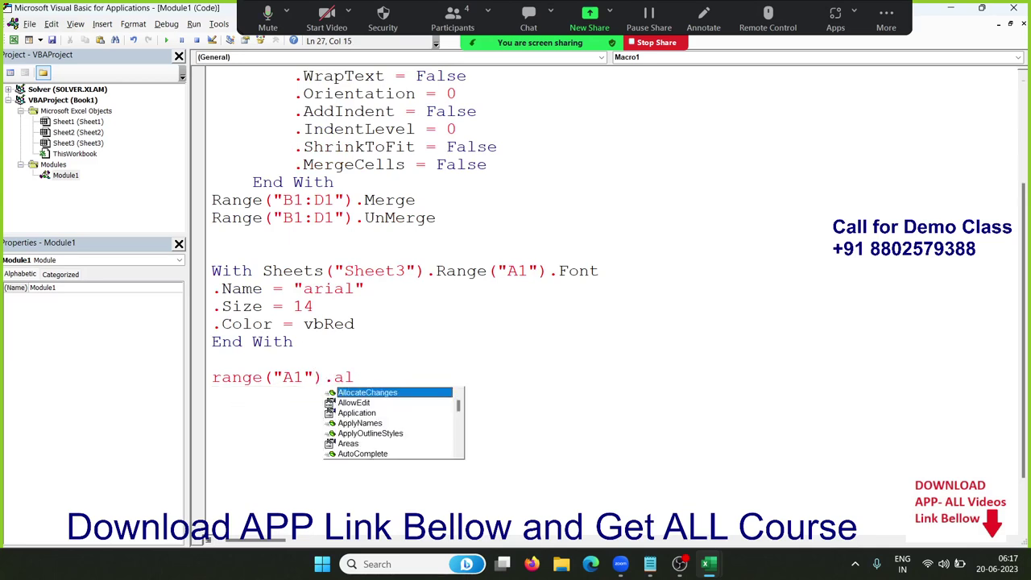
{"action": "key", "text": "BackSpace"}
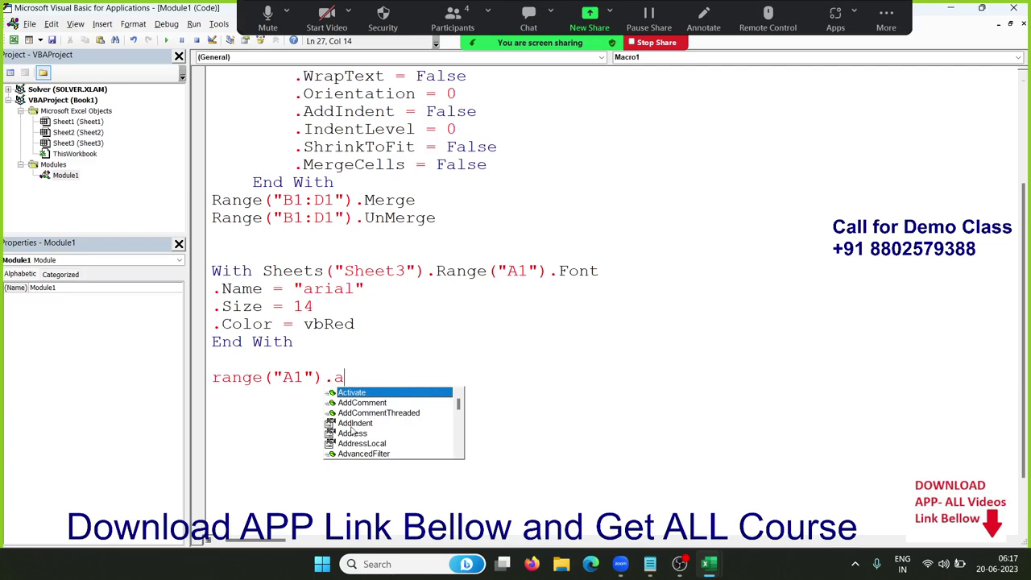
{"action": "scroll", "coordinate": [440, 323], "scroll_direction": "up", "scroll_amount": 3}
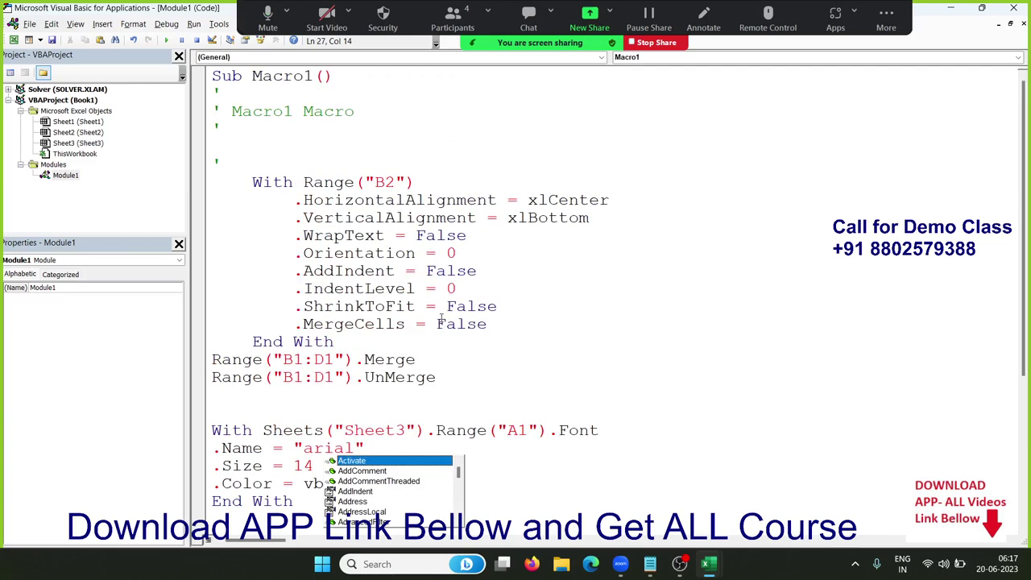
{"action": "scroll", "coordinate": [439, 322], "scroll_direction": "down", "scroll_amount": 2}
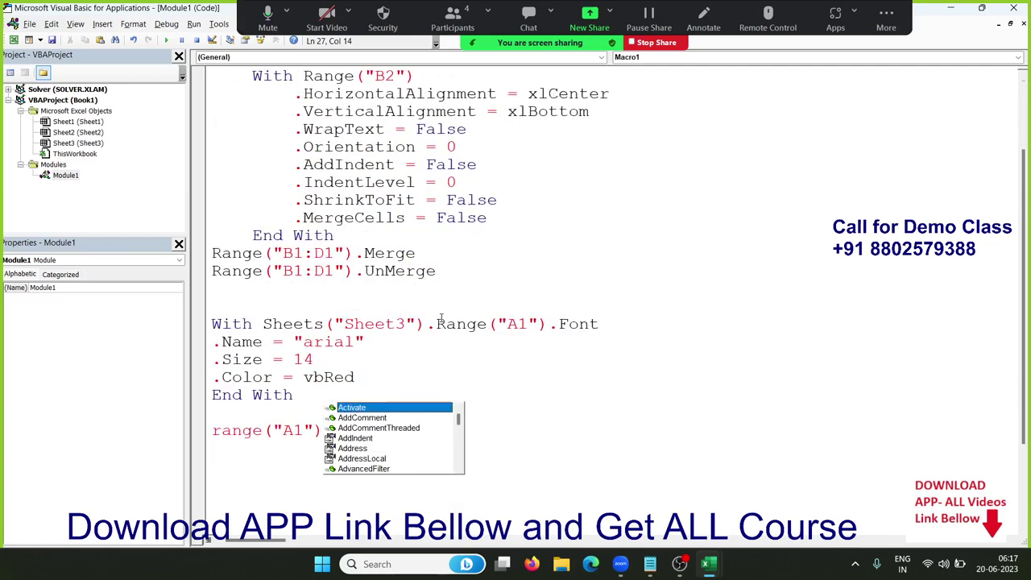
{"action": "key", "text": "BackSpace"}
{"action": "type", "text": "h"}
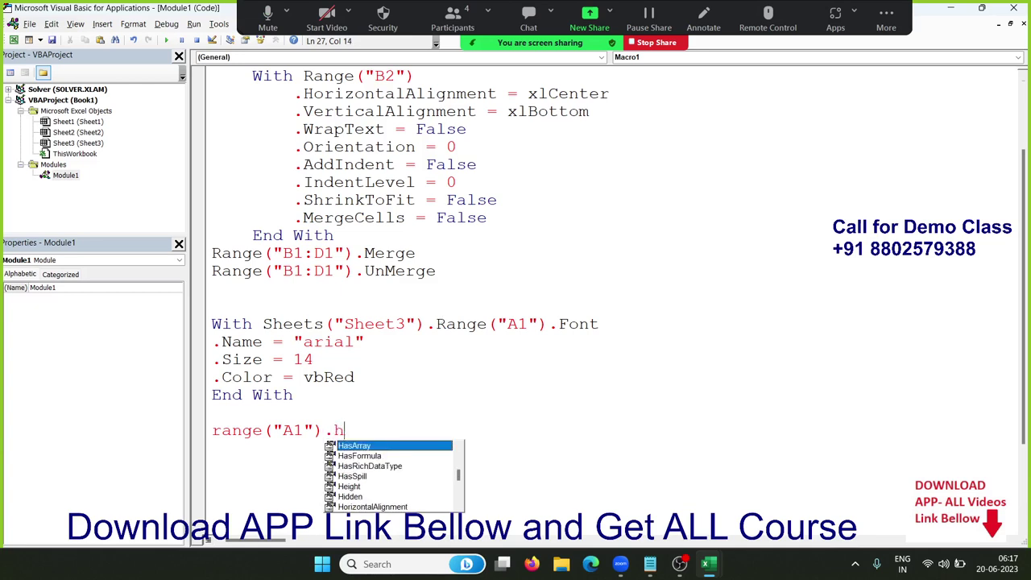
{"action": "type", "text": "o"}
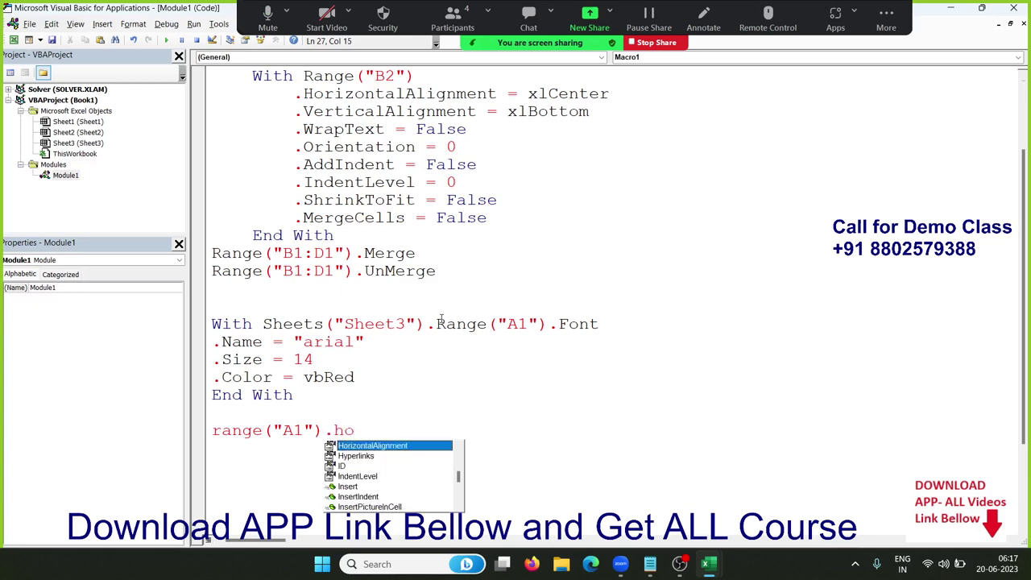
{"action": "key", "text": "BackSpace"}
{"action": "key", "text": "BackSpace"}
{"action": "type", "text": "v"}
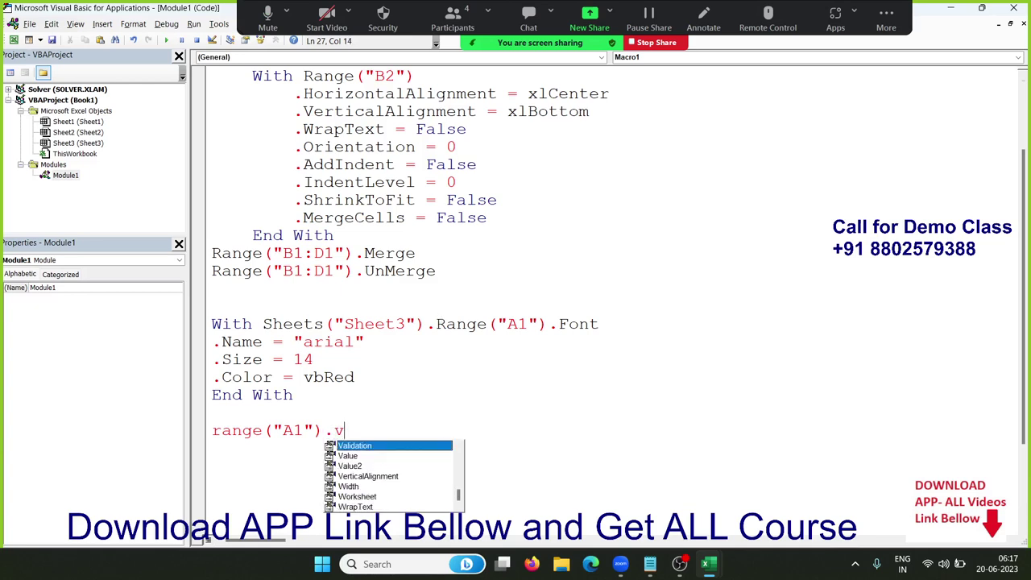
{"action": "type", "text": "er"}
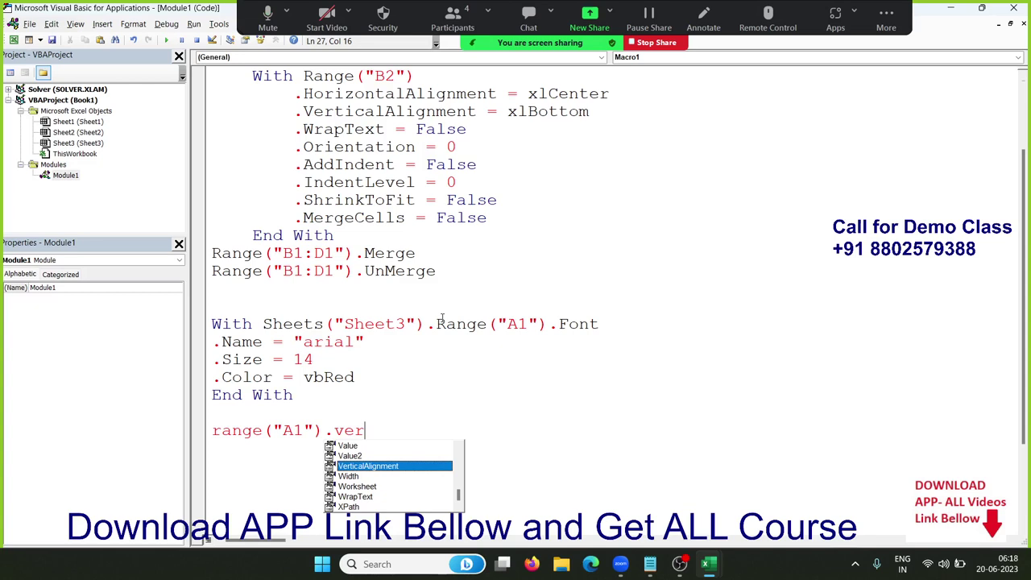
{"action": "key", "text": "BackSpace"}
{"action": "key", "text": "BackSpace"}
{"action": "key", "text": "BackSpace"}
{"action": "key", "text": "BackSpace"}
{"action": "key", "text": "BackSpace"}
{"action": "key", "text": "BackSpace"}
{"action": "key", "text": "BackSpace"}
{"action": "key", "text": "BackSpace"}
{"action": "key", "text": "BackSpace"}
{"action": "key", "text": "BackSpace"}
{"action": "key", "text": "BackSpace"}
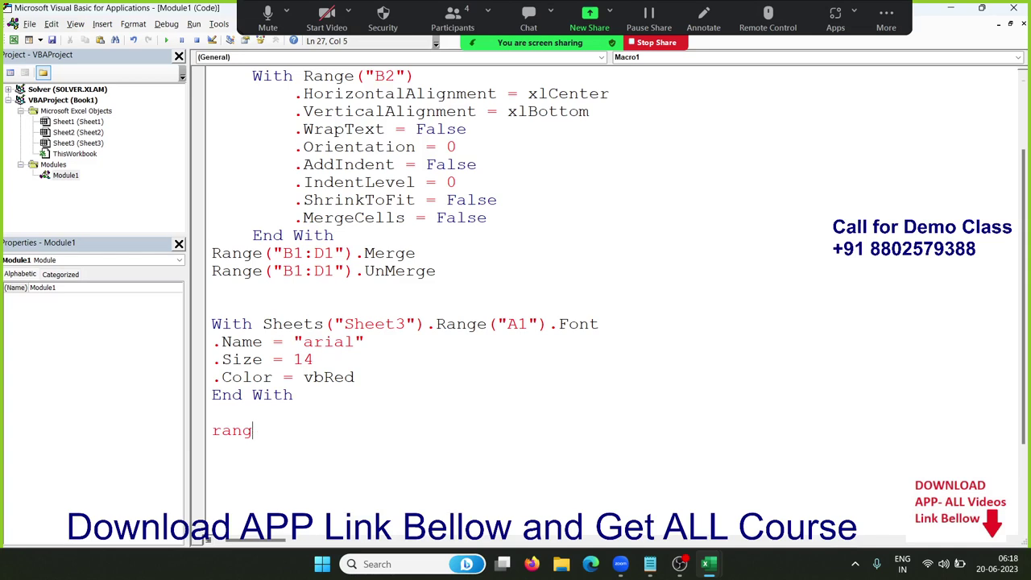
{"action": "key", "text": "BackSpace"}
{"action": "key", "text": "BackSpace"}
{"action": "key", "text": "BackSpace"}
{"action": "key", "text": "BackSpace"}
{"action": "key", "text": "BackSpace"}
{"action": "key", "text": "Return"}
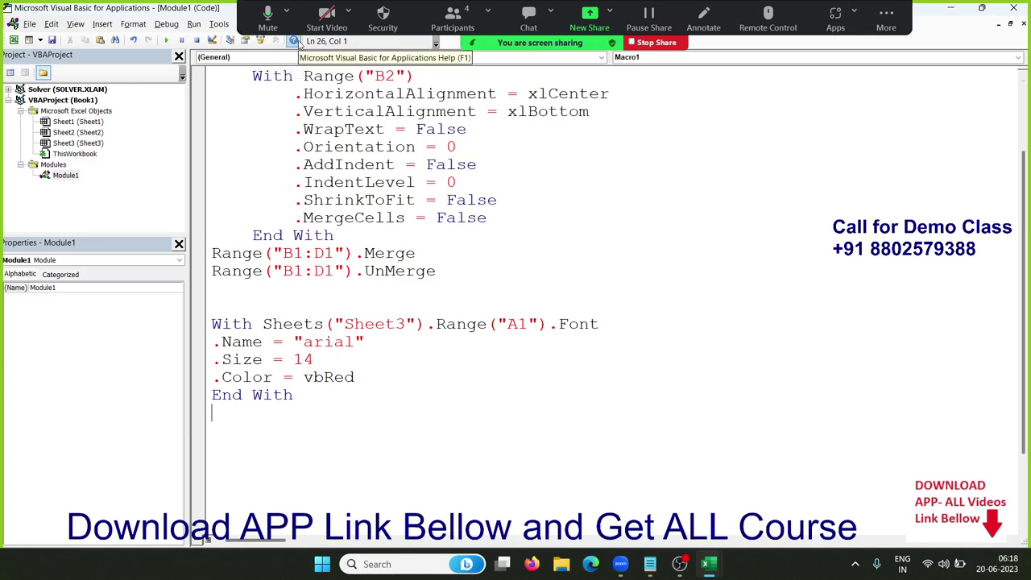
Step: Open the online VBA help, always using Microsoft Edge for such links
{"action": "left_click", "coordinate": [295, 41]}
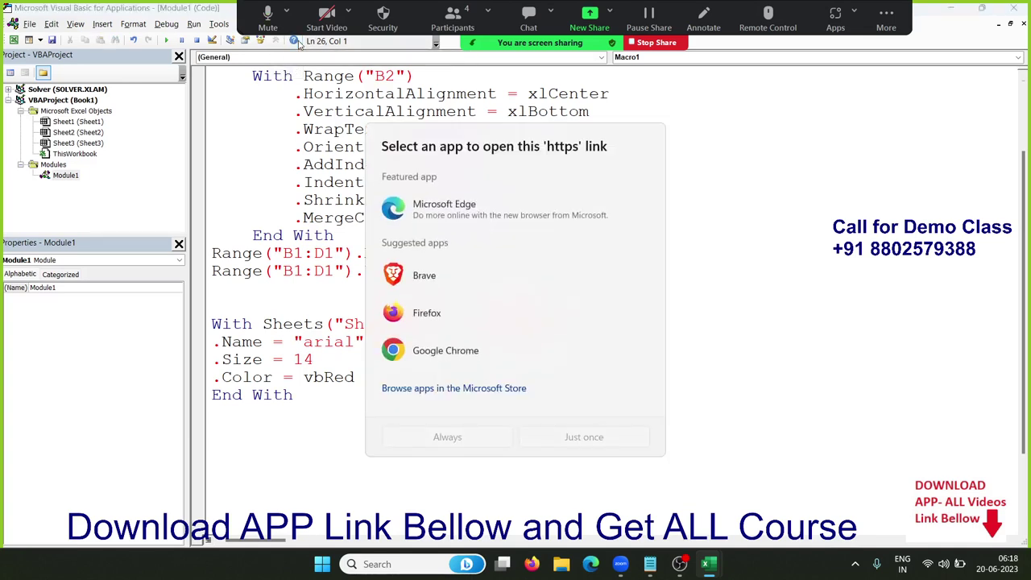
{"action": "left_click", "coordinate": [451, 225]}
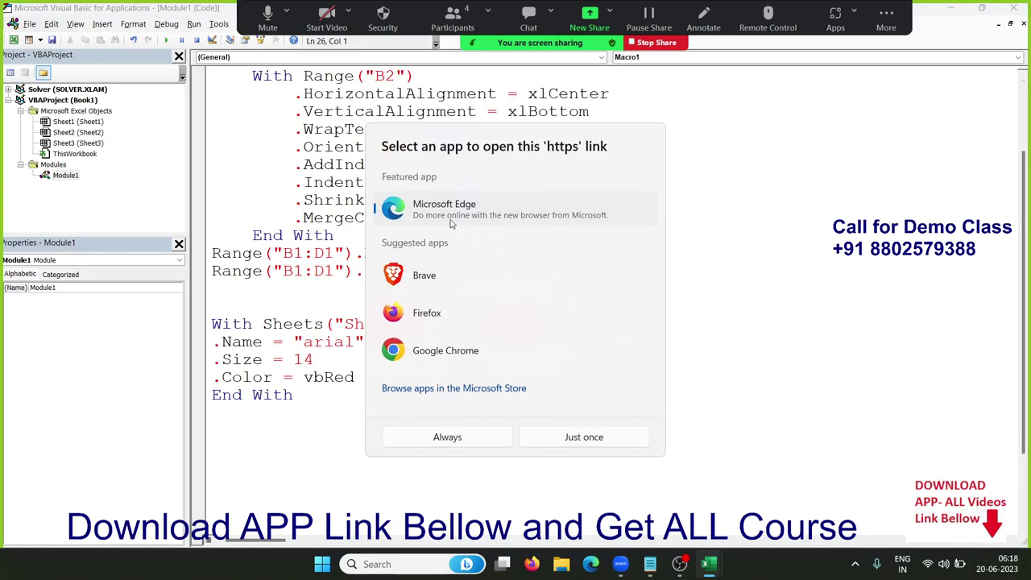
{"action": "left_click", "coordinate": [464, 440]}
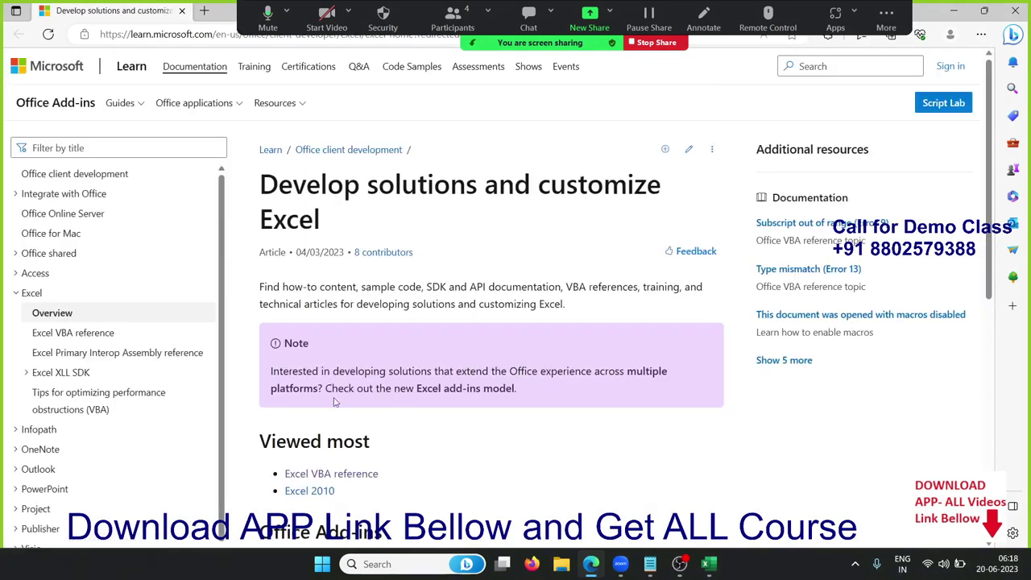
Step: Go to the Excel VBA reference and its Object model reference page
{"action": "scroll", "coordinate": [339, 413], "scroll_direction": "down", "scroll_amount": 2}
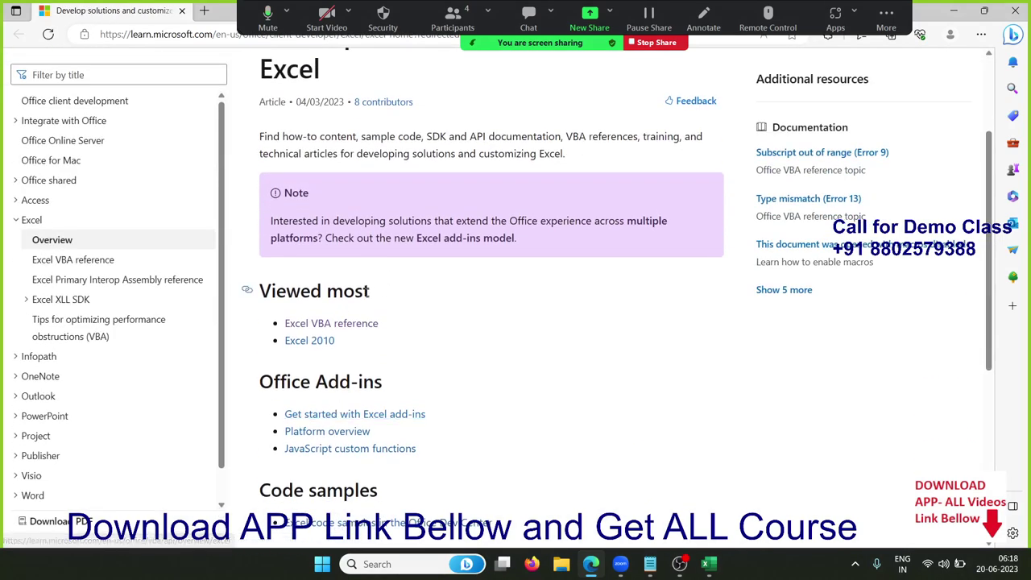
{"action": "left_click", "coordinate": [357, 331]}
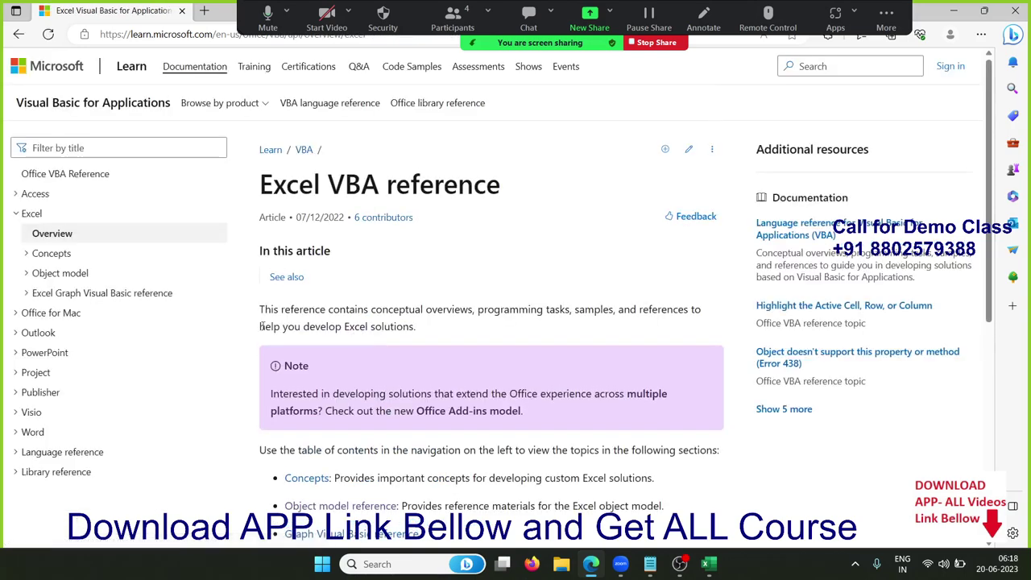
{"action": "scroll", "coordinate": [358, 346], "scroll_direction": "down", "scroll_amount": 5}
{"action": "scroll", "coordinate": [360, 361], "scroll_direction": "up", "scroll_amount": 3}
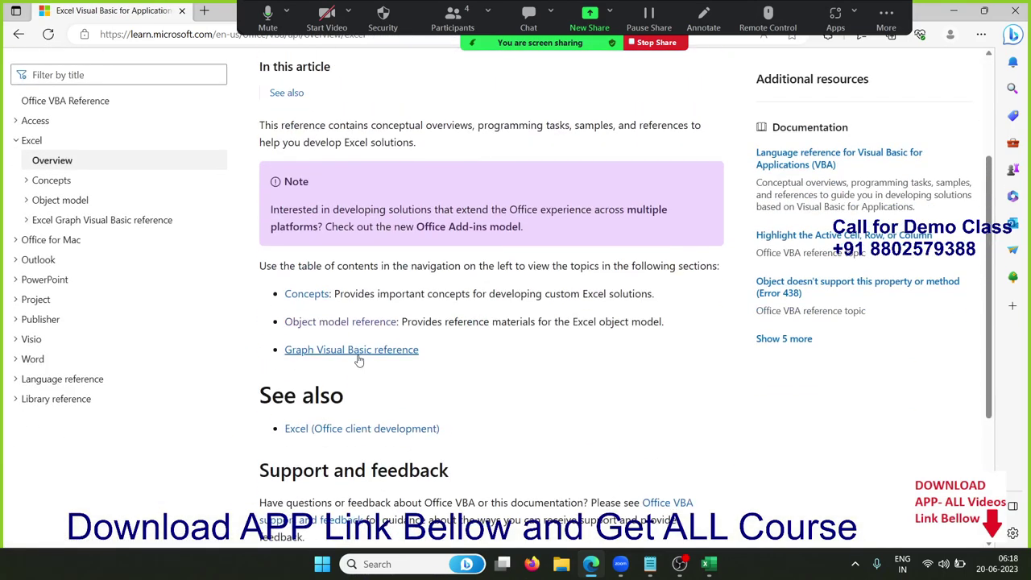
{"action": "left_click", "coordinate": [335, 326]}
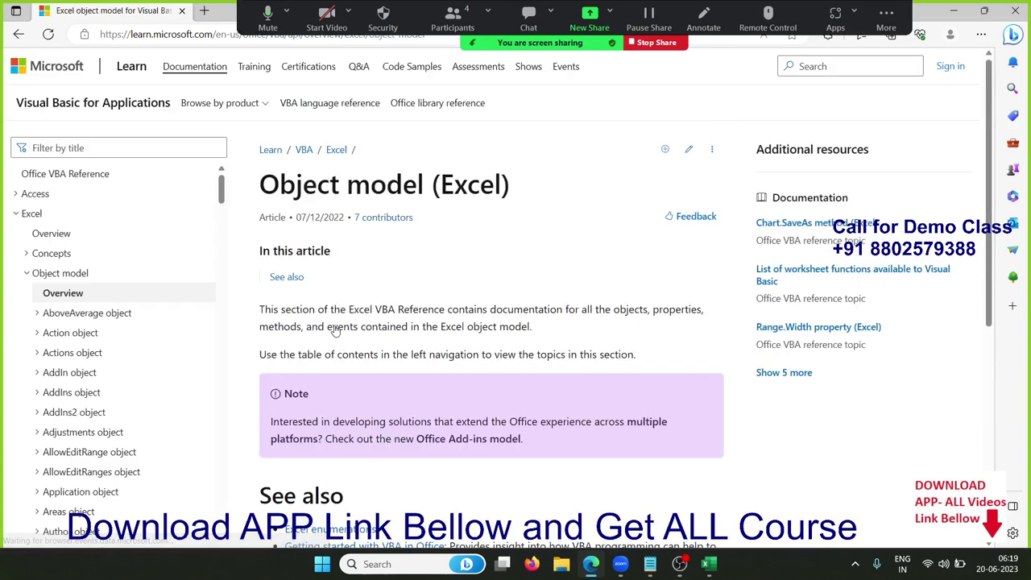
Step: Browse the Excel object list in the navigation tree, then go back to the macro code
{"action": "scroll", "coordinate": [96, 297], "scroll_direction": "down", "scroll_amount": 1}
{"action": "scroll", "coordinate": [94, 296], "scroll_direction": "down", "scroll_amount": 6}
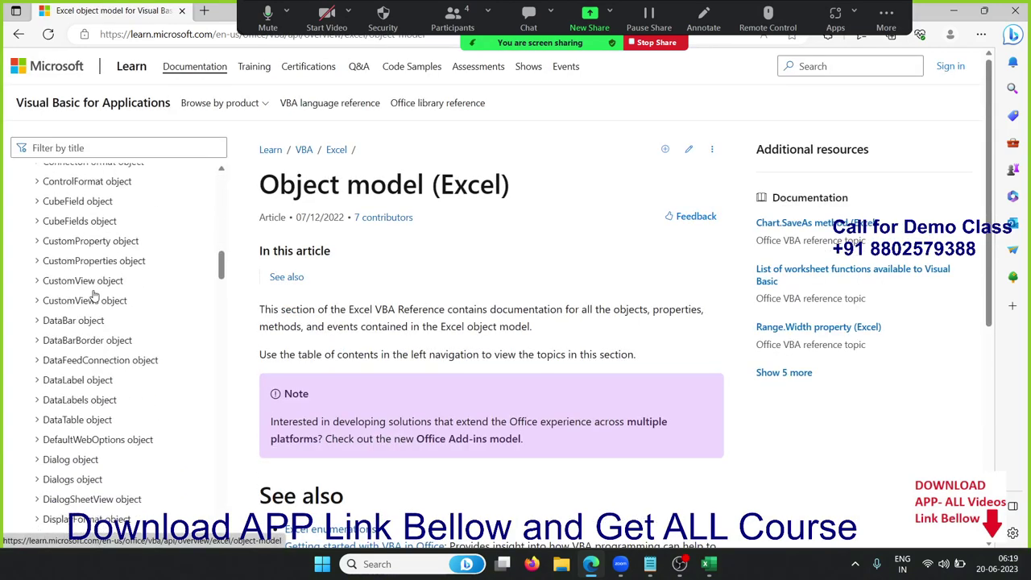
{"action": "scroll", "coordinate": [94, 296], "scroll_direction": "down", "scroll_amount": 5}
{"action": "scroll", "coordinate": [94, 296], "scroll_direction": "down", "scroll_amount": 1}
{"action": "scroll", "coordinate": [94, 296], "scroll_direction": "down", "scroll_amount": 3}
{"action": "scroll", "coordinate": [94, 296], "scroll_direction": "down", "scroll_amount": 5}
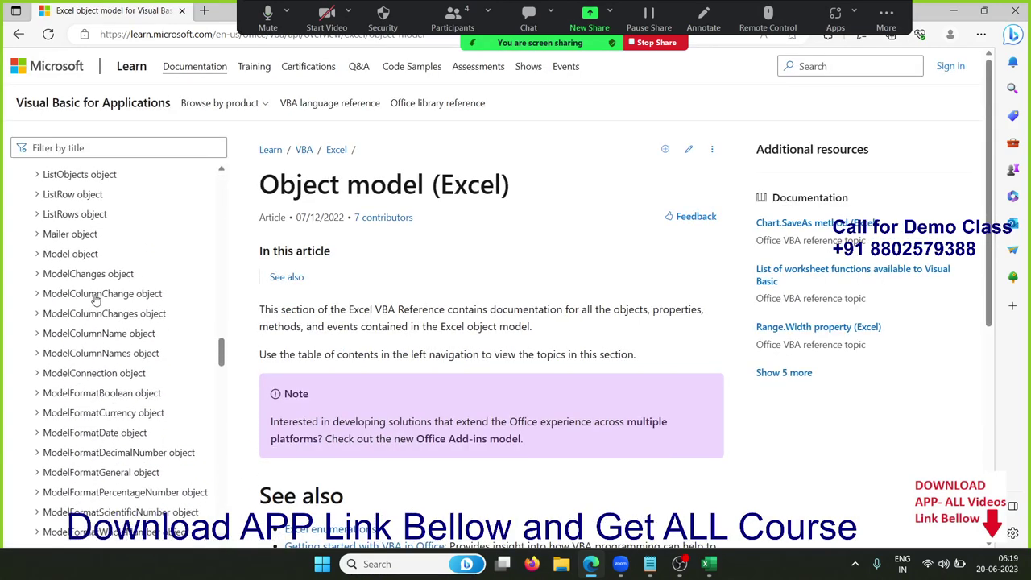
{"action": "scroll", "coordinate": [95, 295], "scroll_direction": "down", "scroll_amount": 5}
{"action": "scroll", "coordinate": [94, 296], "scroll_direction": "down", "scroll_amount": 6}
{"action": "scroll", "coordinate": [95, 301], "scroll_direction": "down", "scroll_amount": 5}
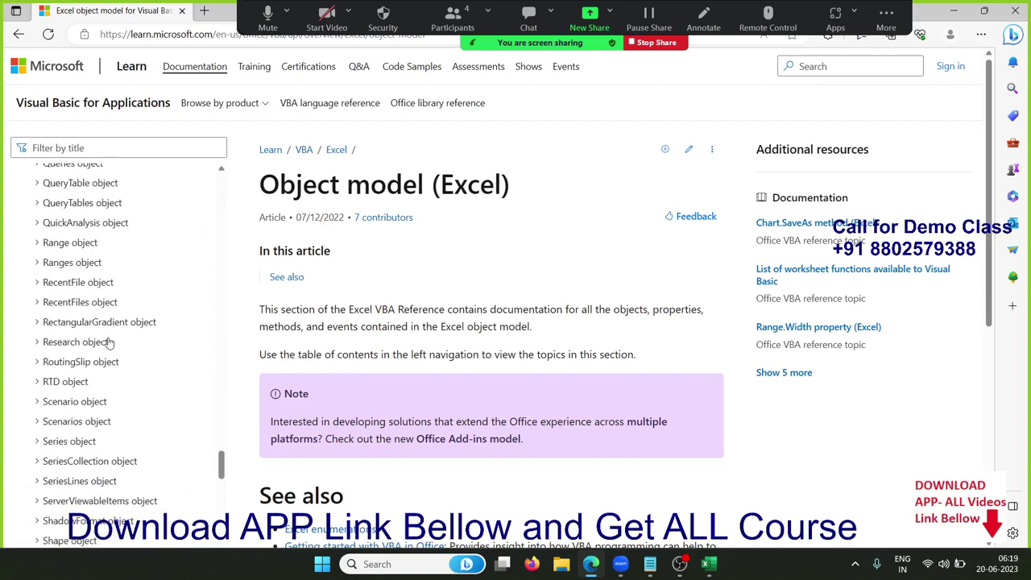
{"action": "scroll", "coordinate": [105, 347], "scroll_direction": "down", "scroll_amount": 6}
{"action": "scroll", "coordinate": [106, 347], "scroll_direction": "down", "scroll_amount": 3}
{"action": "scroll", "coordinate": [106, 347], "scroll_direction": "down", "scroll_amount": 3}
{"action": "scroll", "coordinate": [106, 347], "scroll_direction": "down", "scroll_amount": 2}
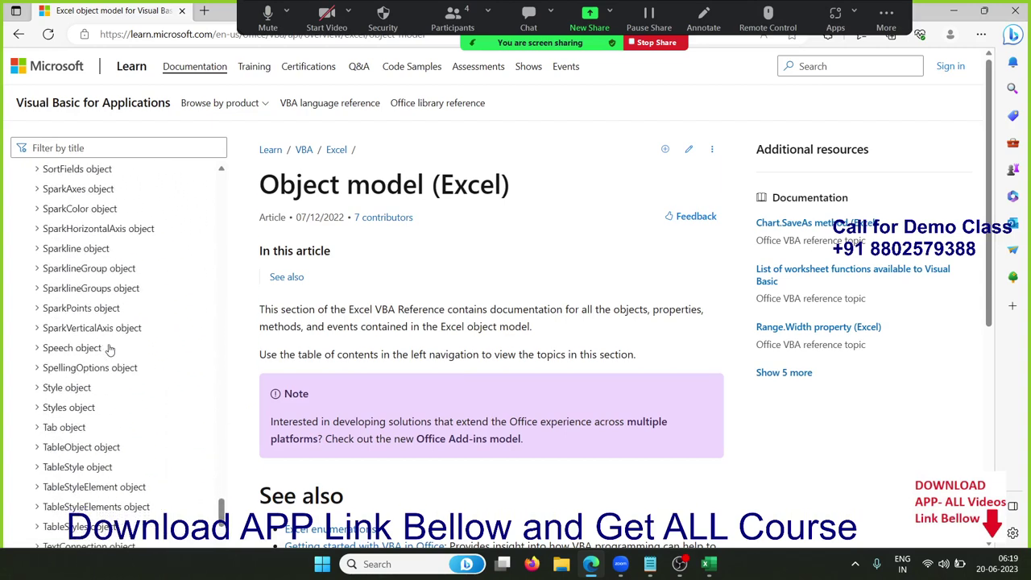
{"action": "key", "text": "alt+Tab"}
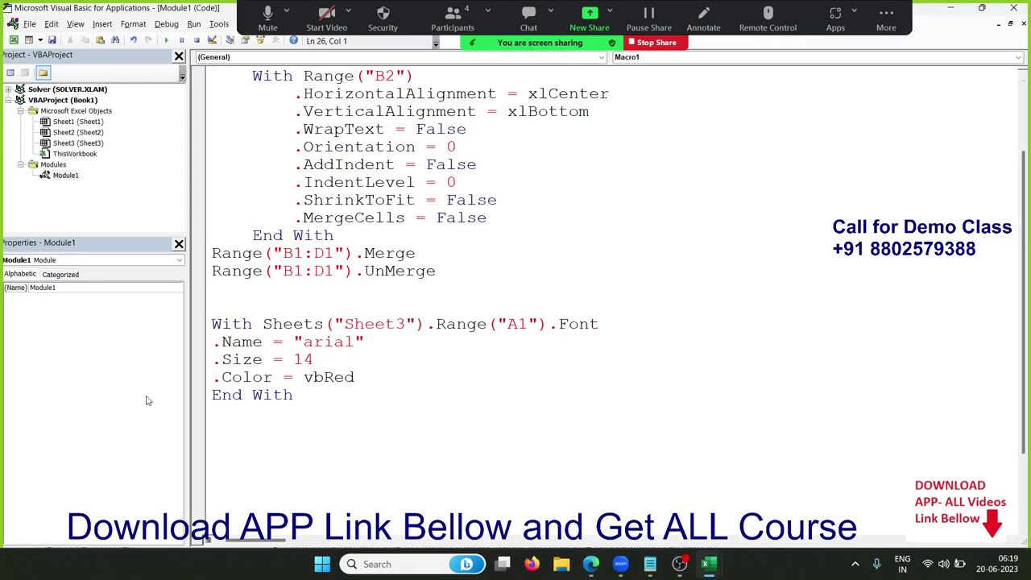
Step: Add a line setting Range("A1").NumberFormat to "0.0%"
{"action": "scroll", "coordinate": [253, 468], "scroll_direction": "down", "scroll_amount": 2}
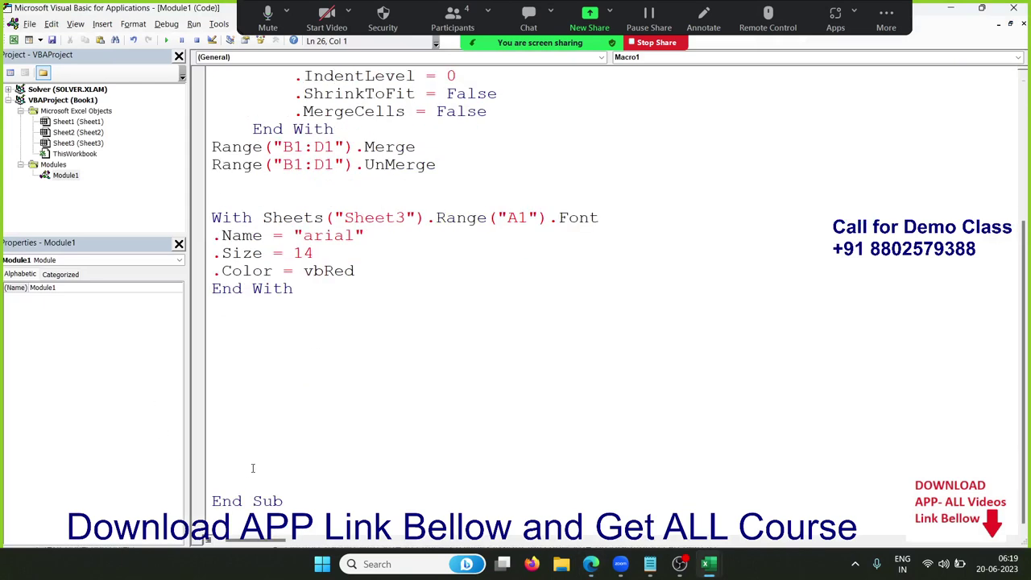
{"action": "key", "text": "Return"}
{"action": "key", "text": "Return"}
{"action": "type", "text": "ran"}
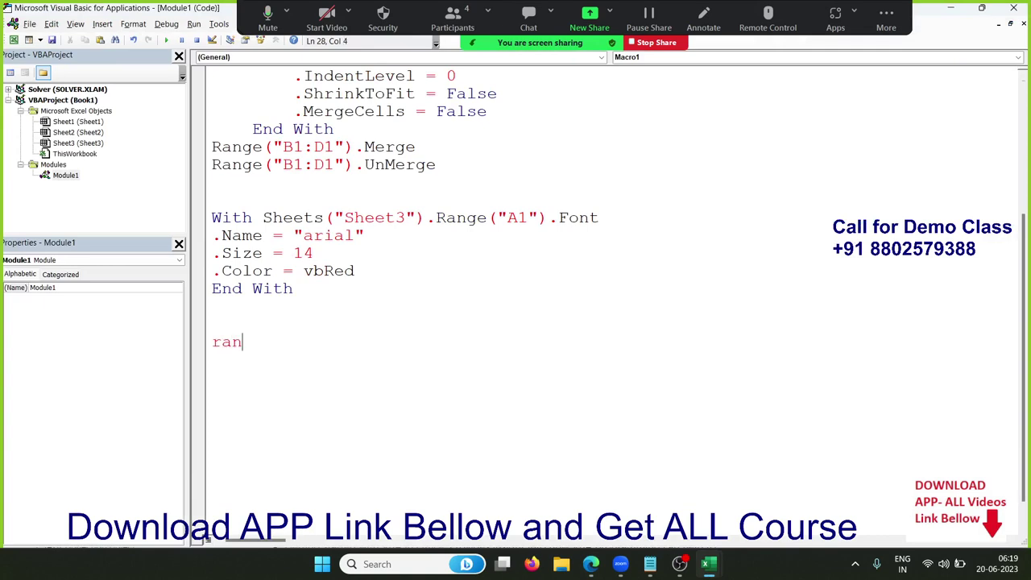
{"action": "type", "text": "ge(\""}
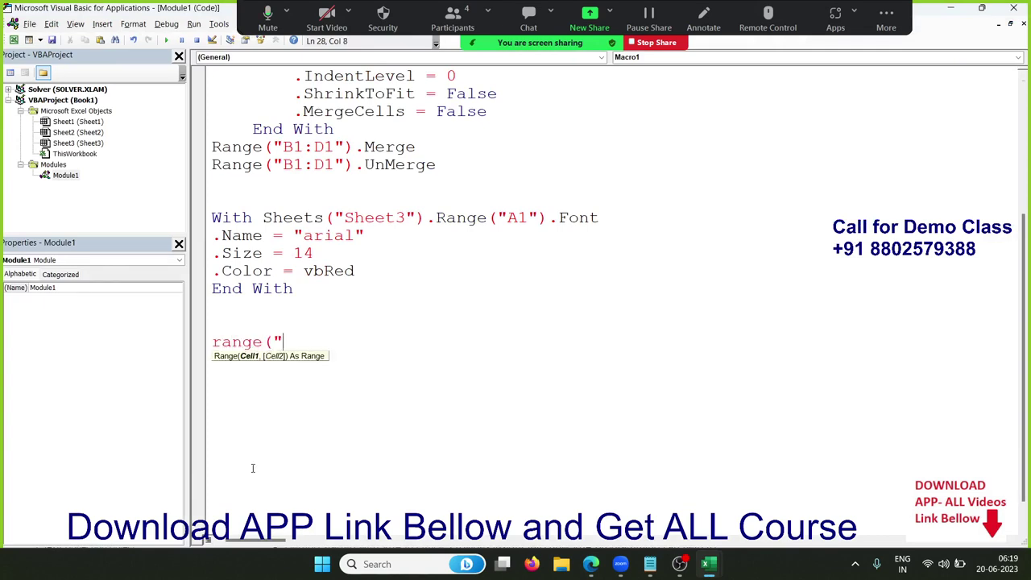
{"action": "type", "text": "A1\")"}
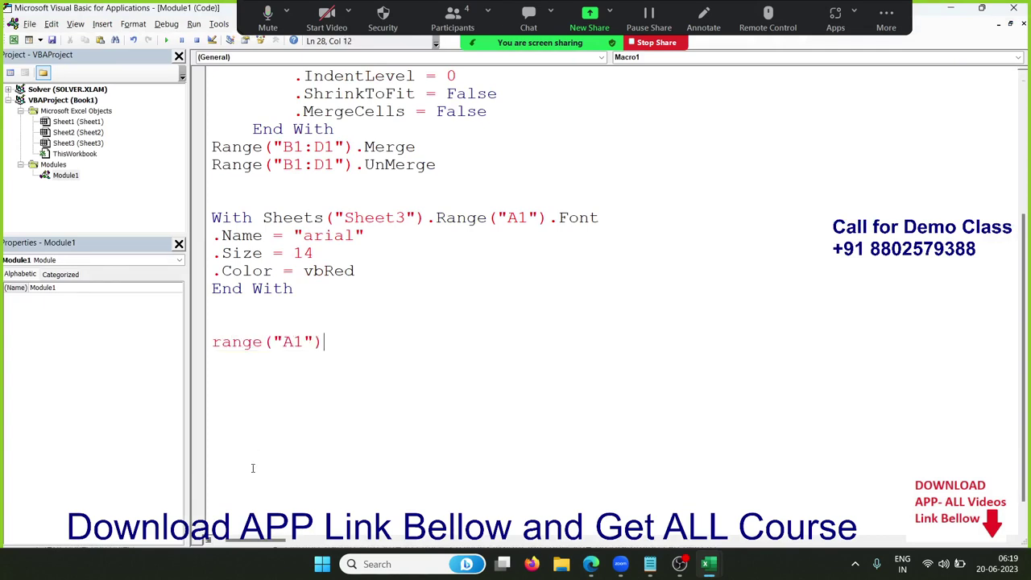
{"action": "type", "text": ".nu"}
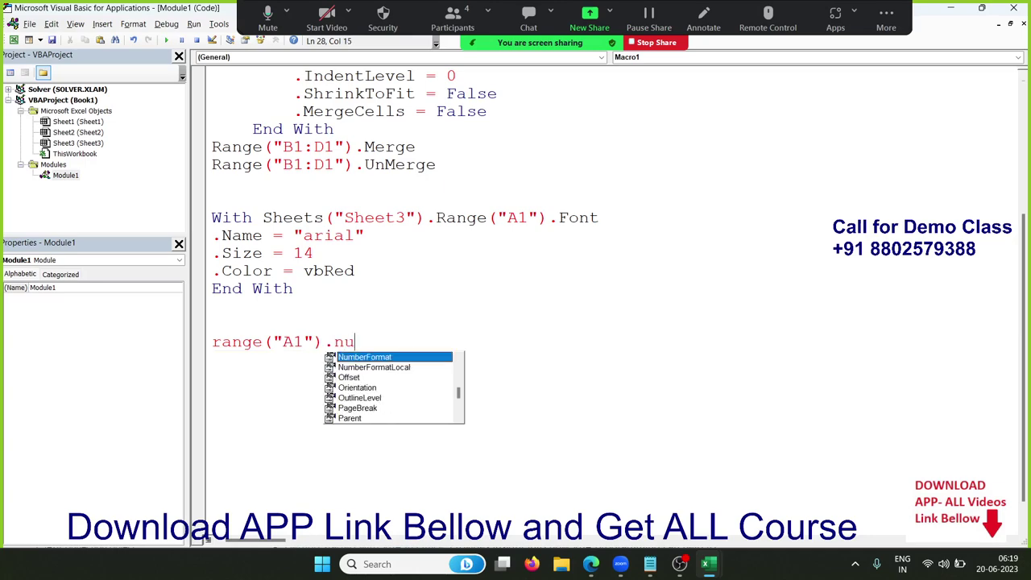
{"action": "key", "text": "Tab"}
{"action": "type", "text": "="}
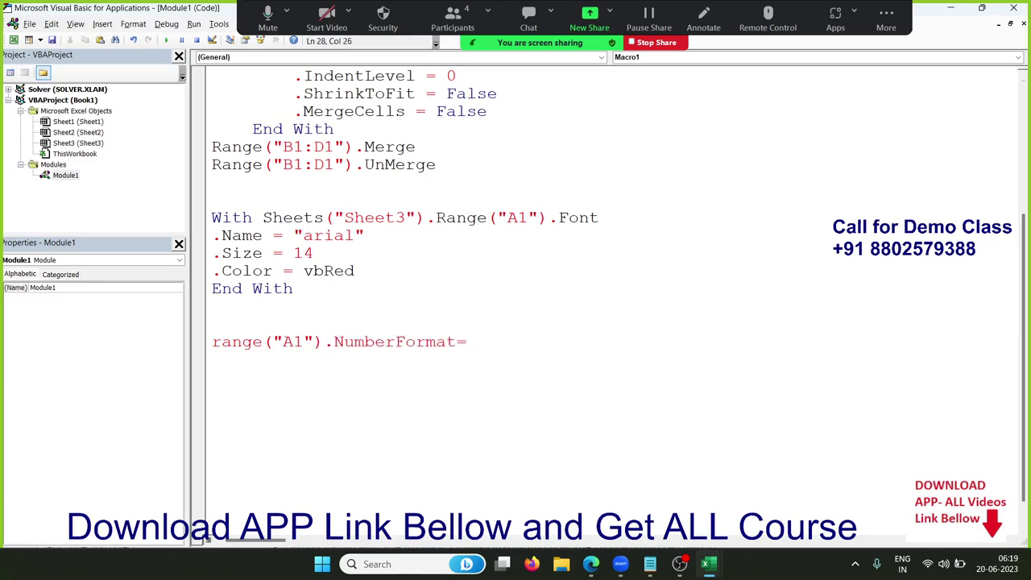
{"action": "type", "text": "\""}
{"action": "key", "text": "alt+Tab"}
{"action": "key", "text": "alt+Tab"}
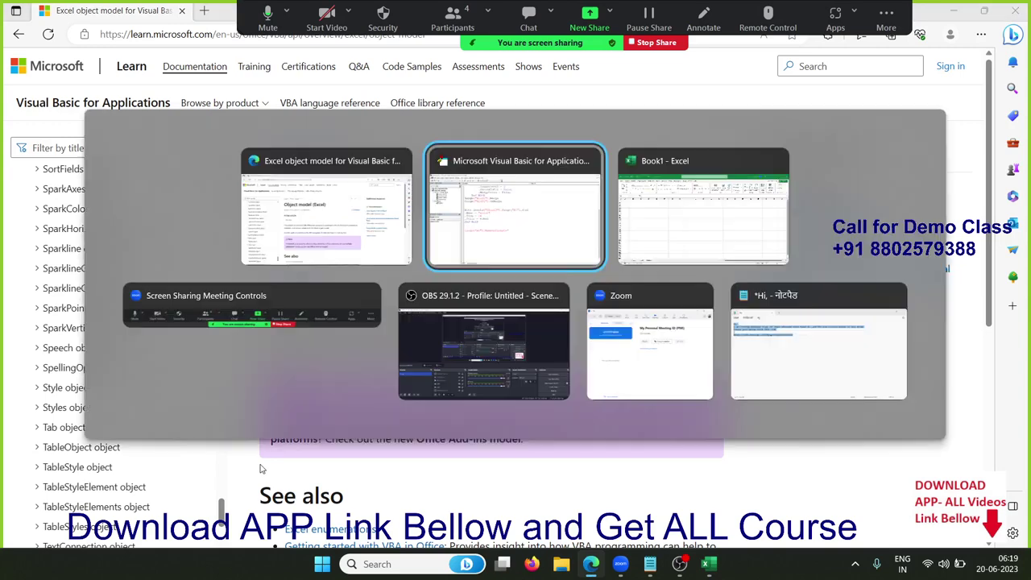
{"action": "key", "text": "alt+Tab"}
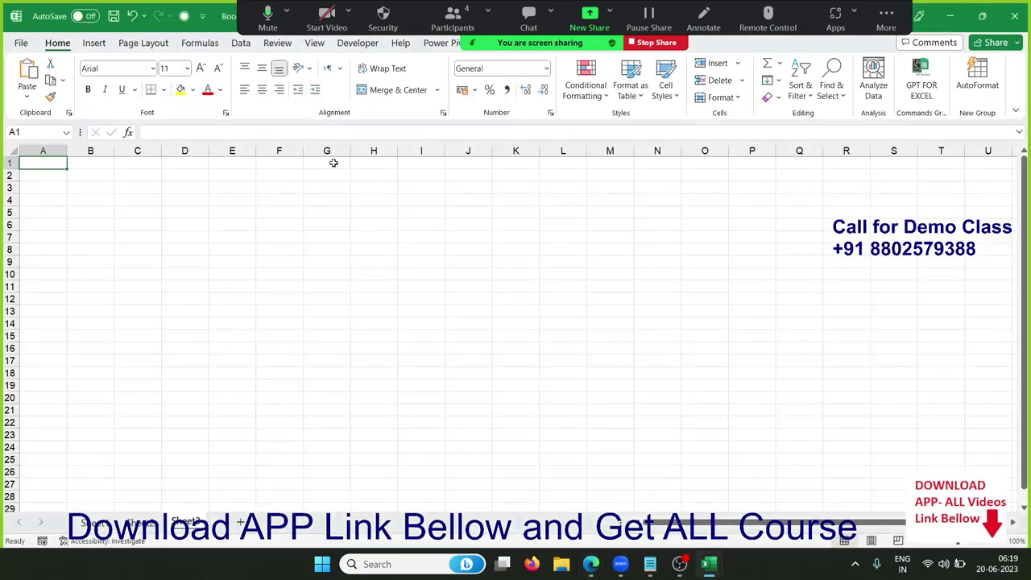
{"action": "key", "text": "alt+Tab"}
{"action": "key", "text": "alt+Tab"}
{"action": "key", "text": "alt+Tab"}
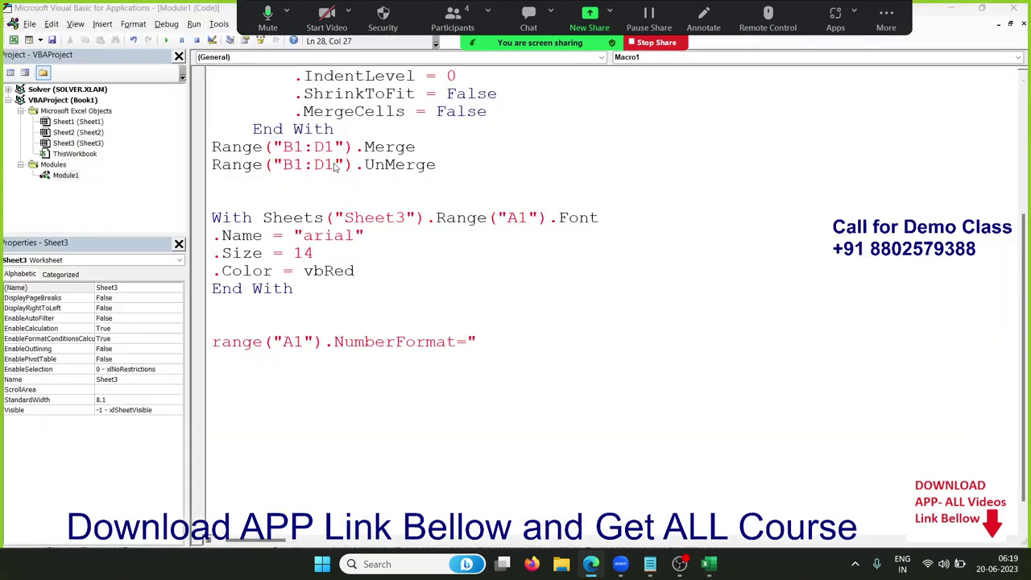
{"action": "type", "text": "0"}
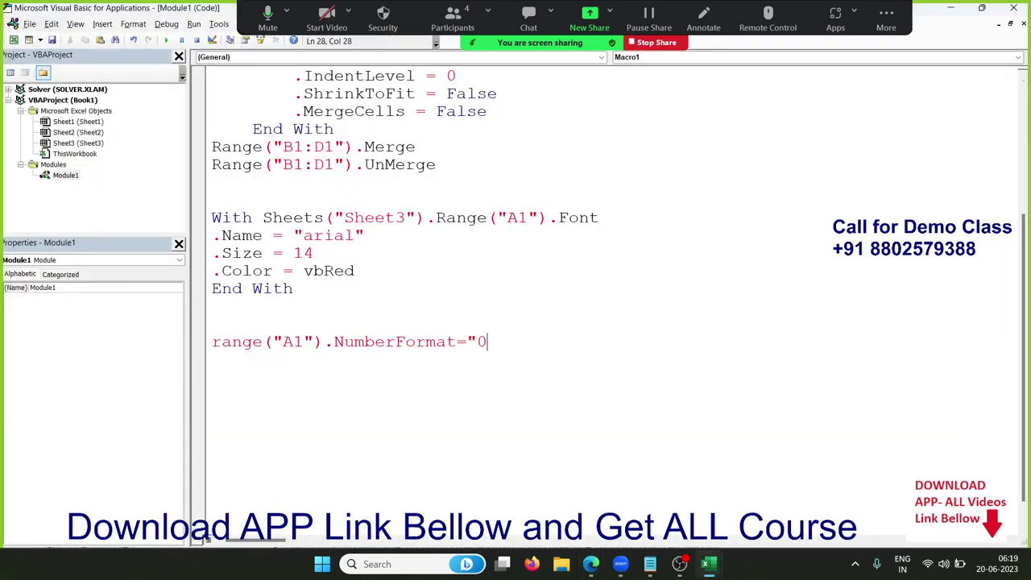
{"action": "type", "text": ".0%\""}
{"action": "key", "text": "Return"}
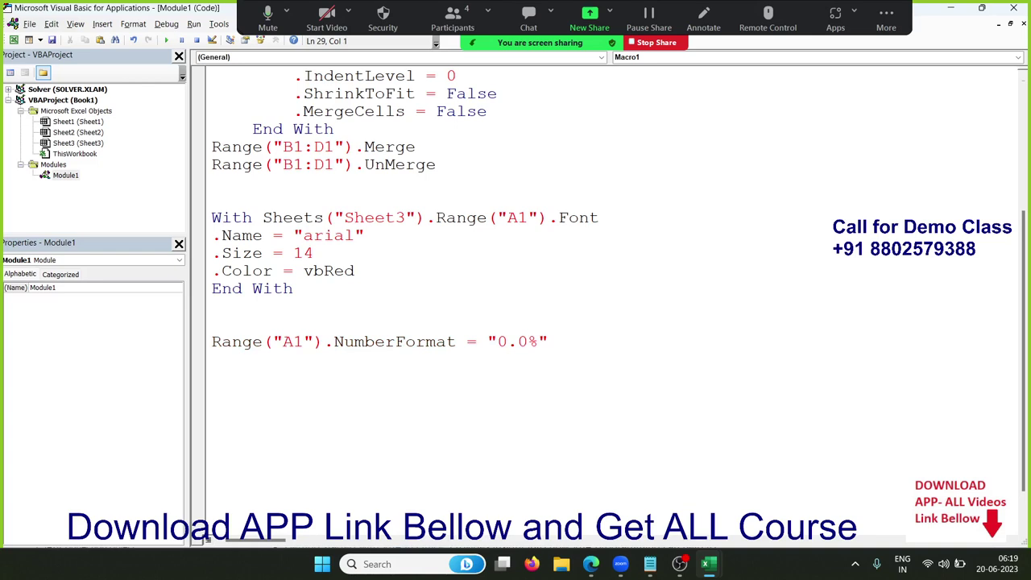
Step: Add a line setting Range("A1").NumberFormat to "DD-MMM-YY"
{"action": "type", "text": "range"}
{"action": "type", "text": "(\"A1"}
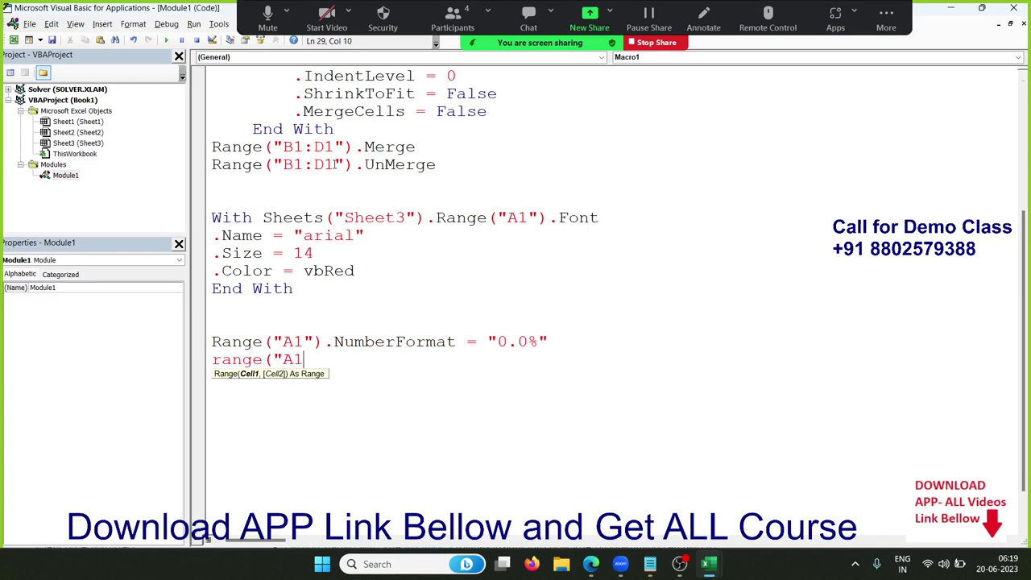
{"action": "type", "text": "\")."}
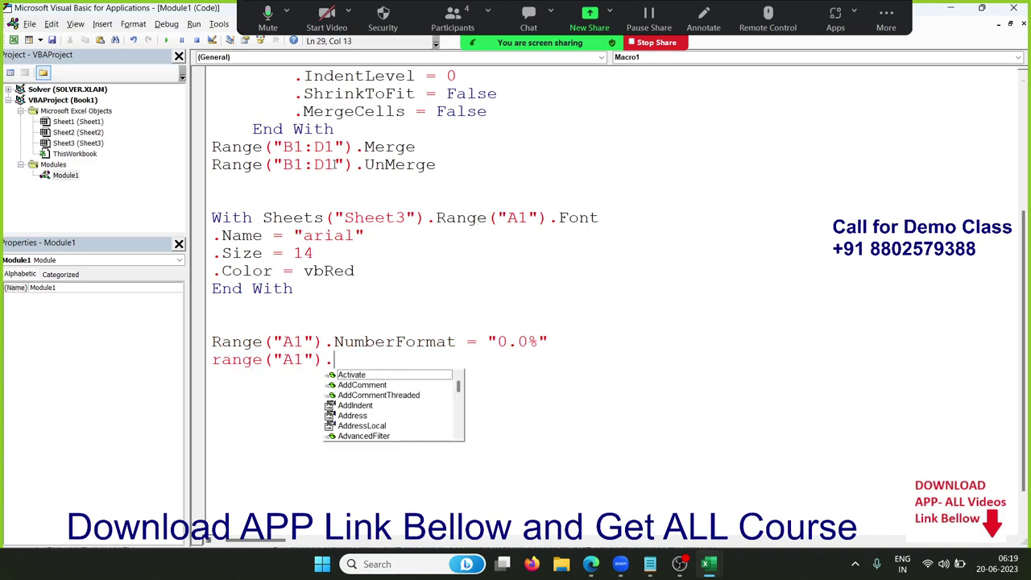
{"action": "type", "text": "nu"}
{"action": "key", "text": "Tab"}
{"action": "type", "text": "= "}
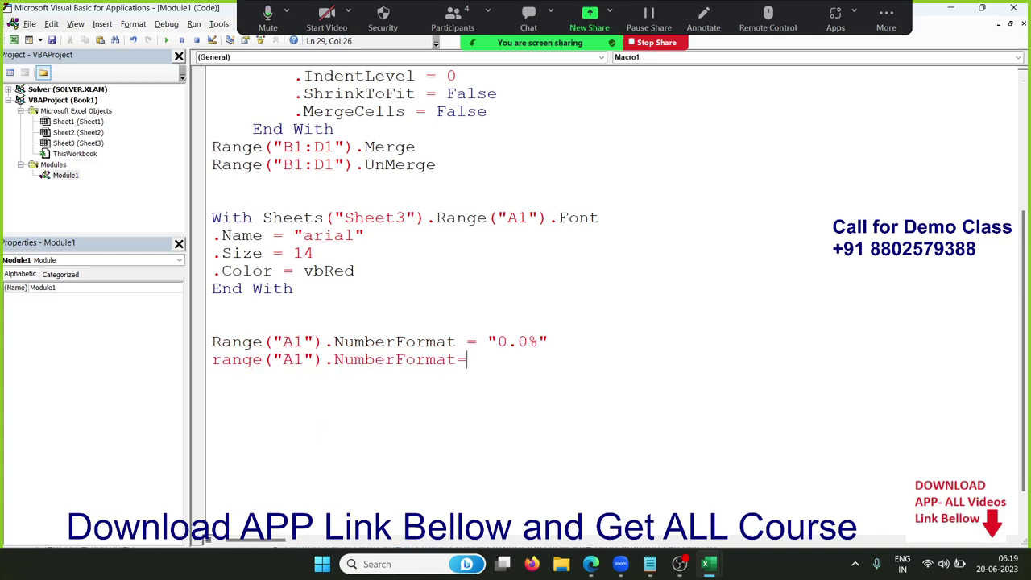
{"action": "type", "text": "\"DD-"}
{"action": "type", "text": "MMM-"}
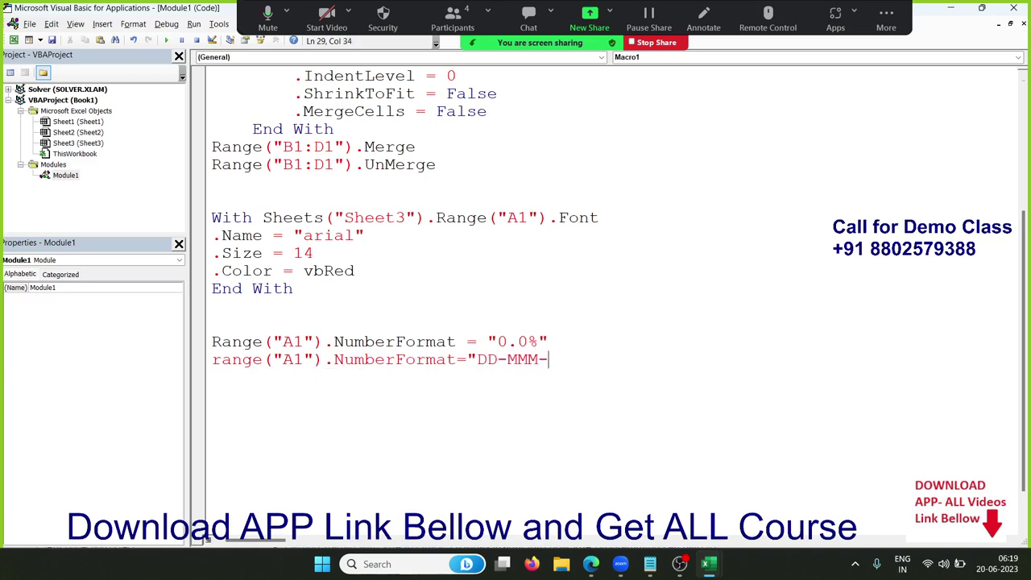
{"action": "type", "text": "YY"}
{"action": "type", "text": "\""}
{"action": "key", "text": "Return"}
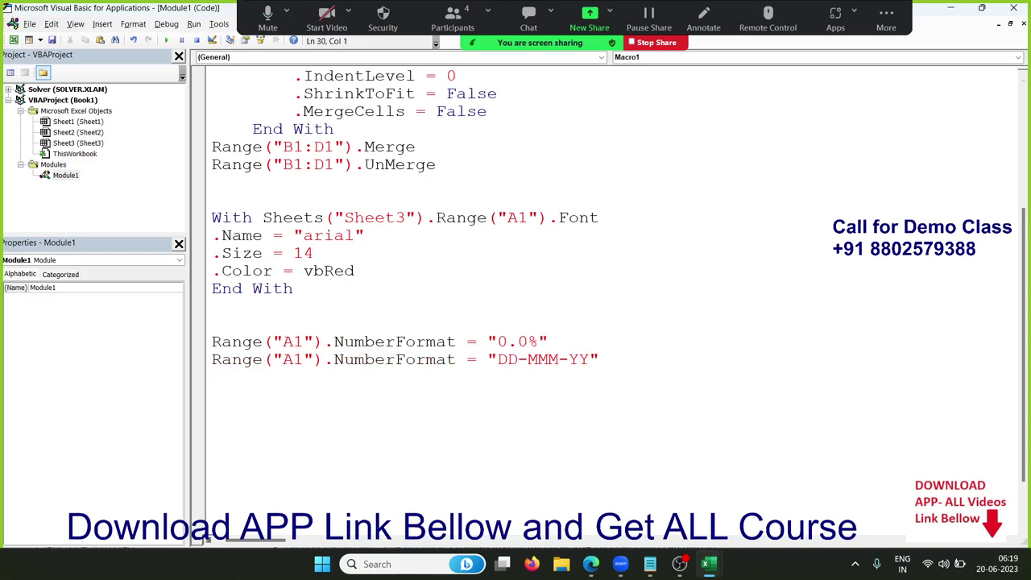
Step: Add a line setting Range("A1").NumberFormat to "HH:MM:SS", then switch back to the workbook
{"action": "type", "text": "range("}
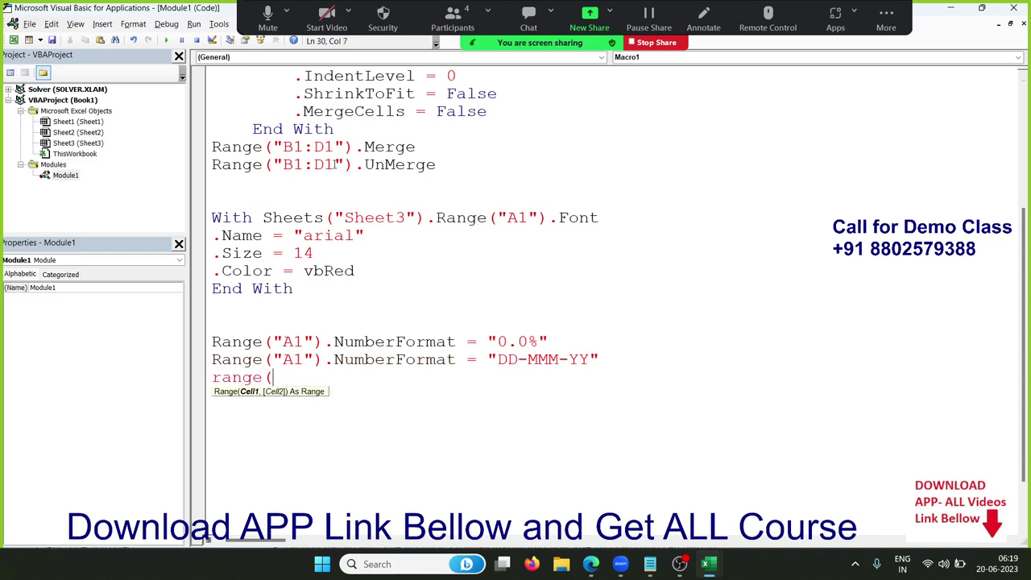
{"action": "type", "text": "\"A"}
{"action": "type", "text": "1\")"}
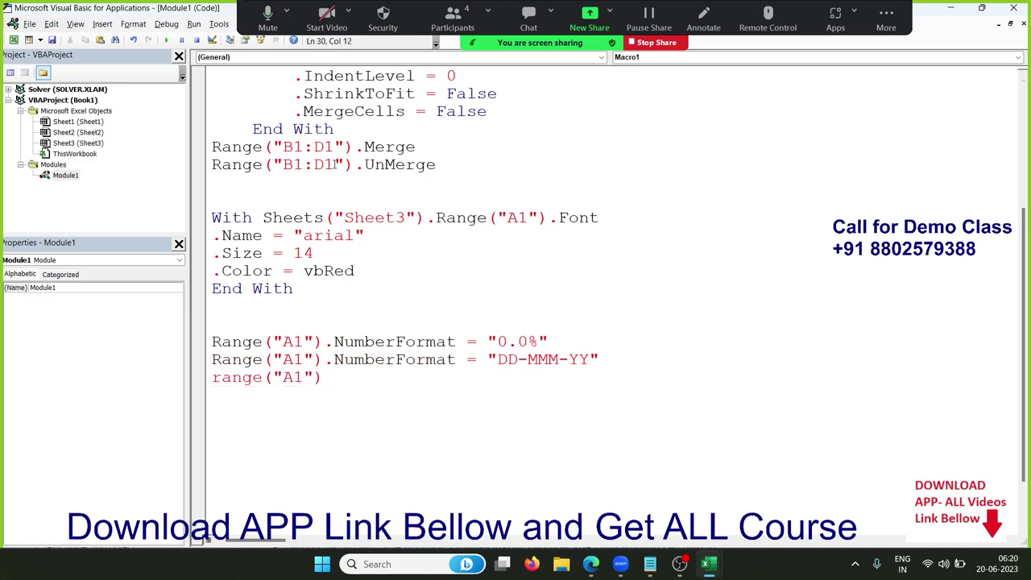
{"action": "type", "text": ".num"}
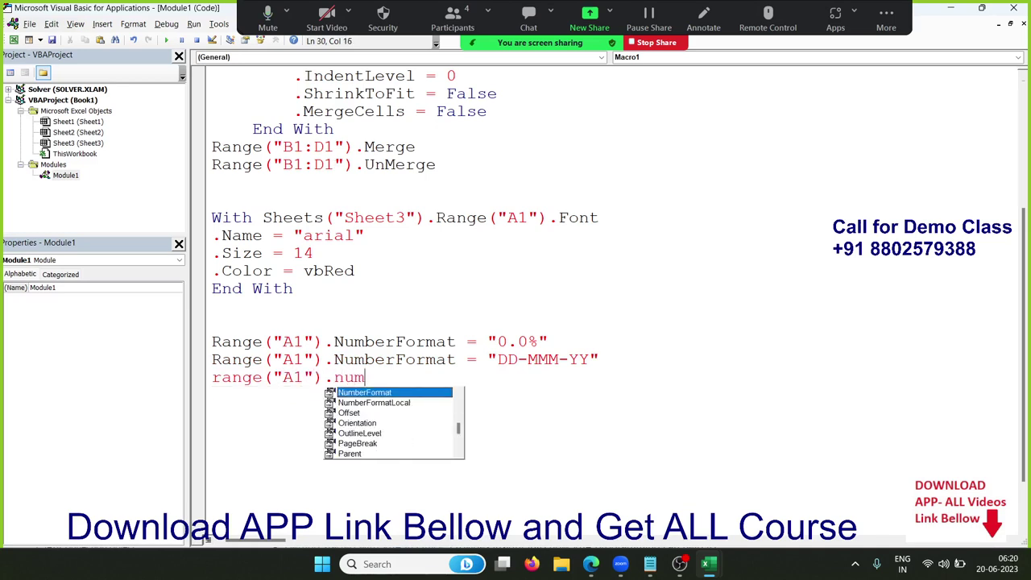
{"action": "key", "text": "Tab"}
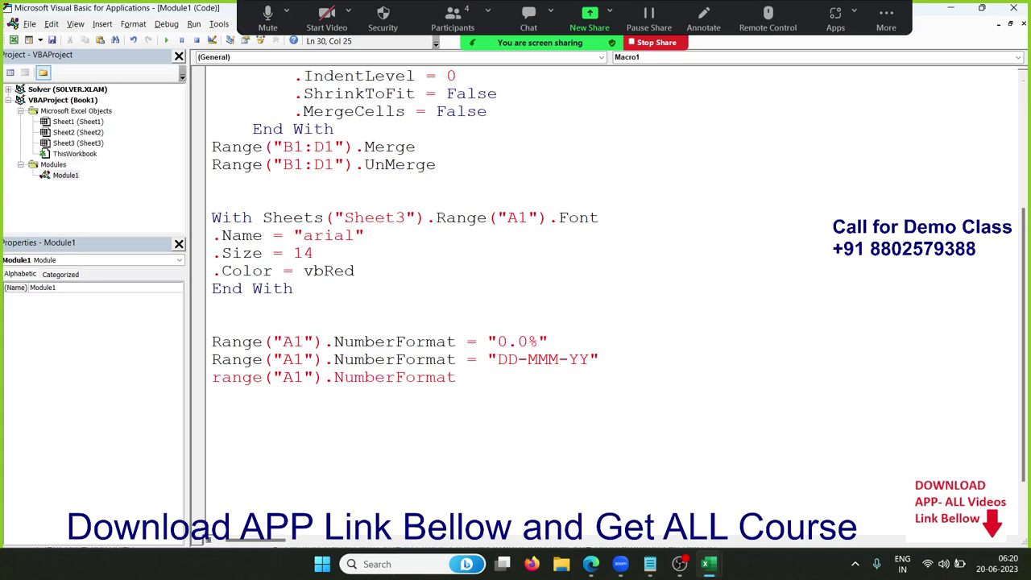
{"action": "type", "text": "=\"H"}
{"action": "type", "text": "H::"}
{"action": "key", "text": "BackSpace"}
{"action": "type", "text": "MM:S"}
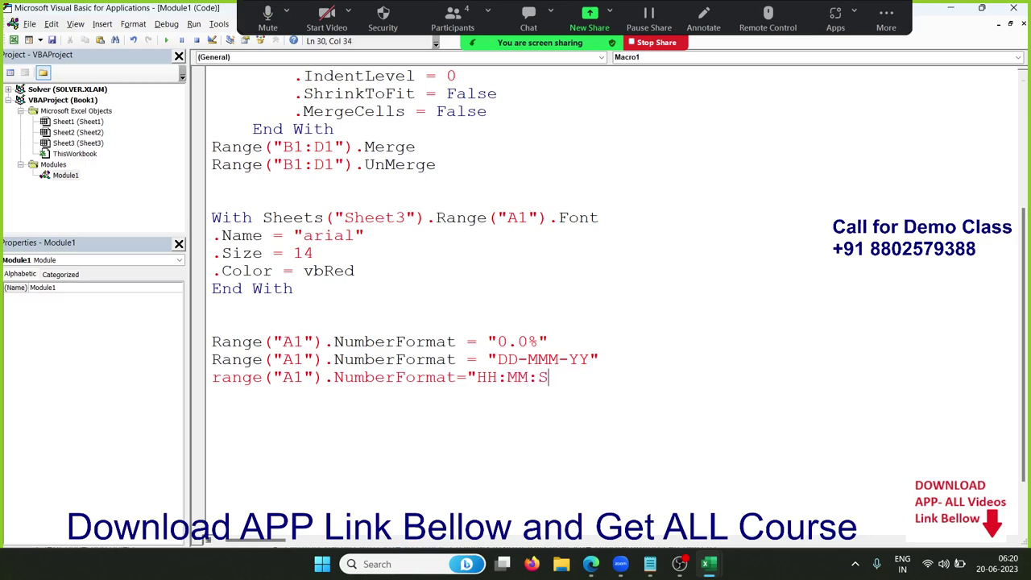
{"action": "type", "text": "s"}
{"action": "key", "text": "BackSpace"}
{"action": "type", "text": "S\""}
{"action": "key", "text": "Return"}
{"action": "key", "text": "alt+Tab"}
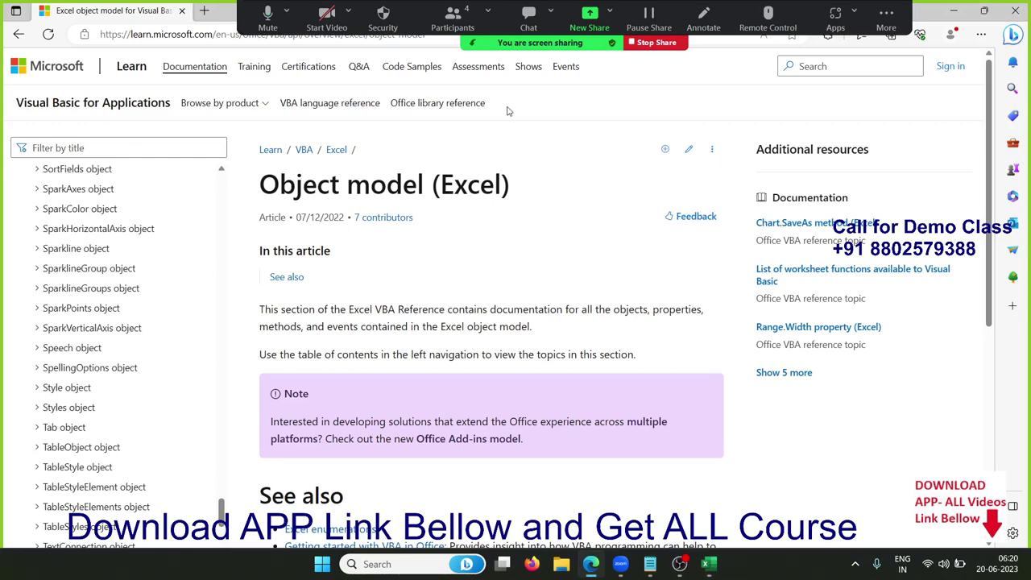
{"action": "key", "text": "alt+Tab"}
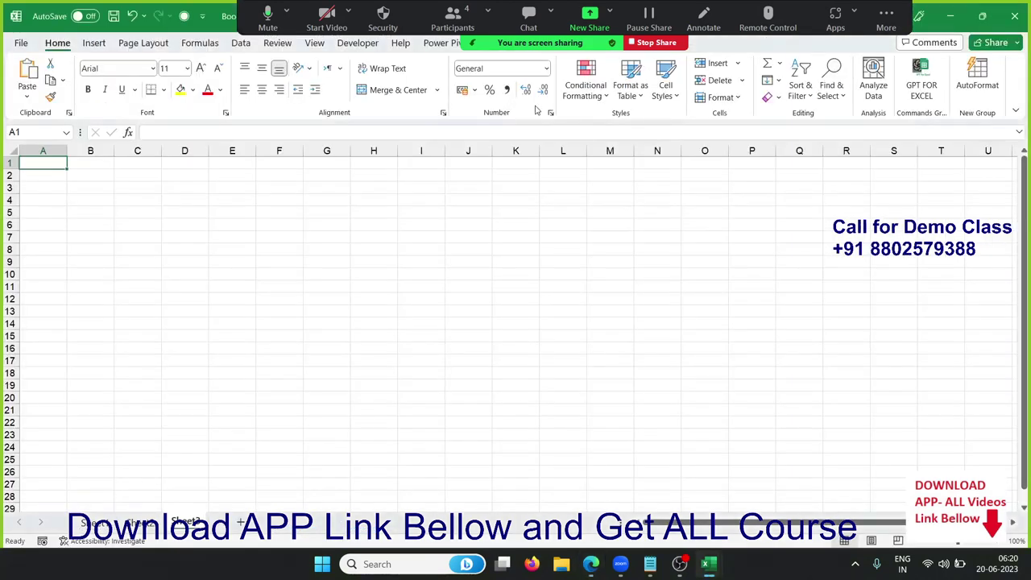
{"action": "left_click", "coordinate": [552, 115]}
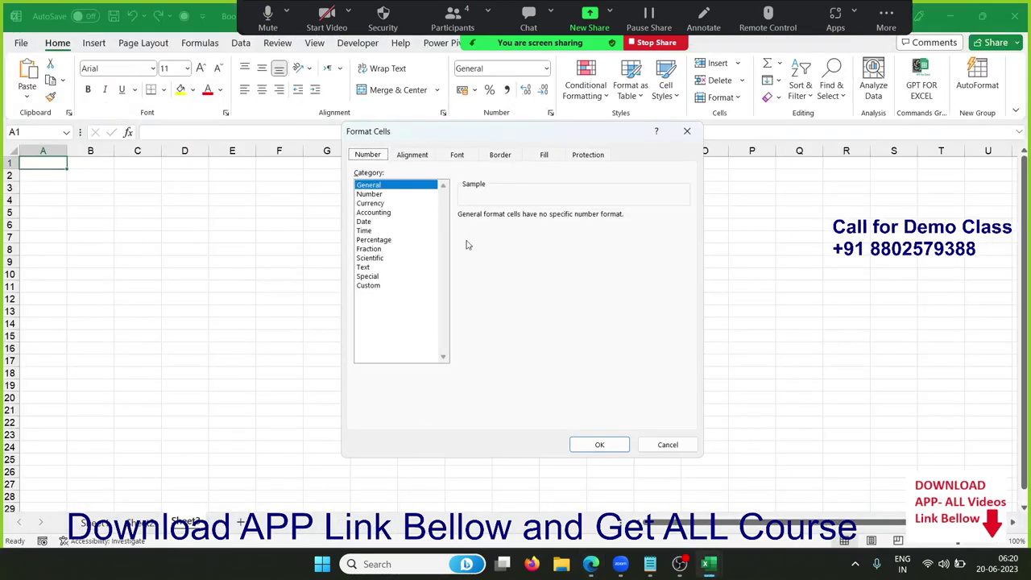
{"action": "left_click", "coordinate": [367, 286]}
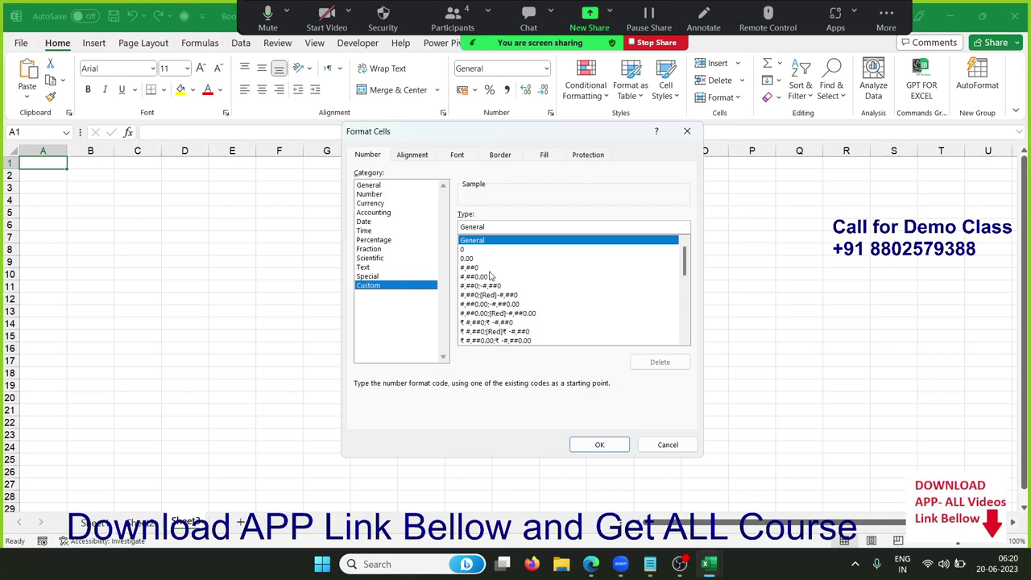
{"action": "key", "text": "Escape"}
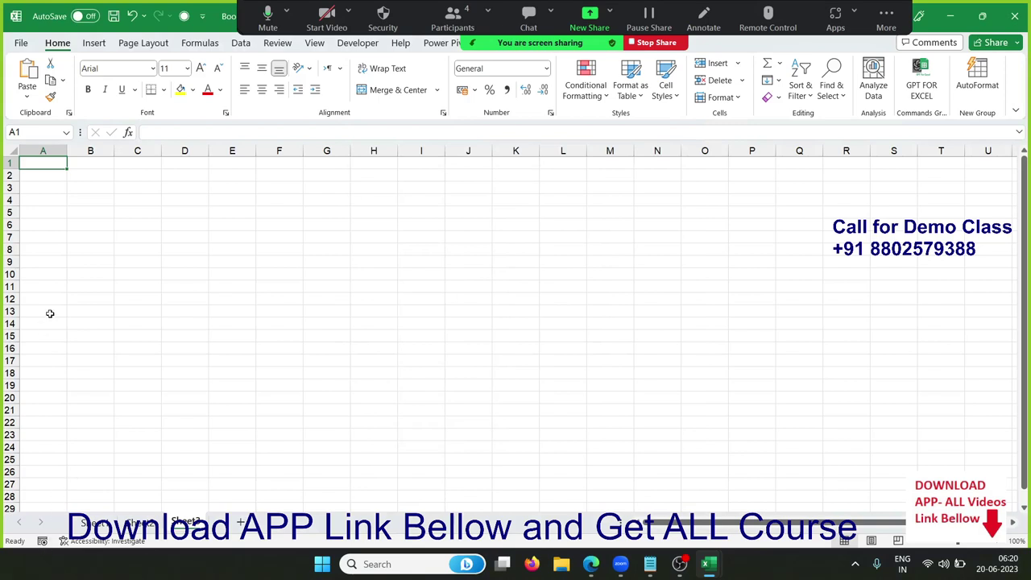
Step: Select column A, start recording Macro2, and show the Conditional Formatting Highlight Cells Rules
{"action": "left_click", "coordinate": [51, 147]}
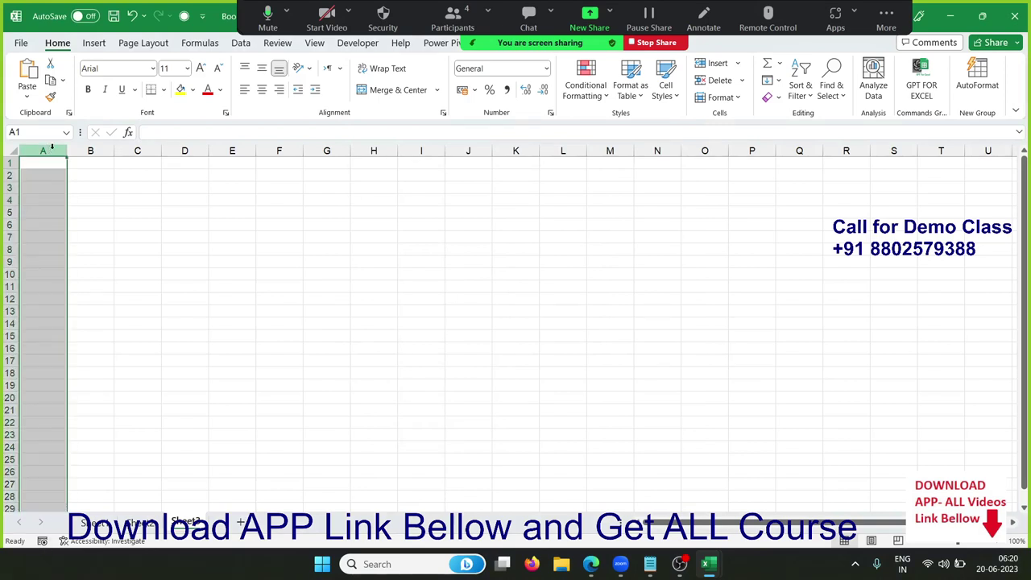
{"action": "left_click", "coordinate": [42, 540]}
{"action": "left_click", "coordinate": [564, 382]}
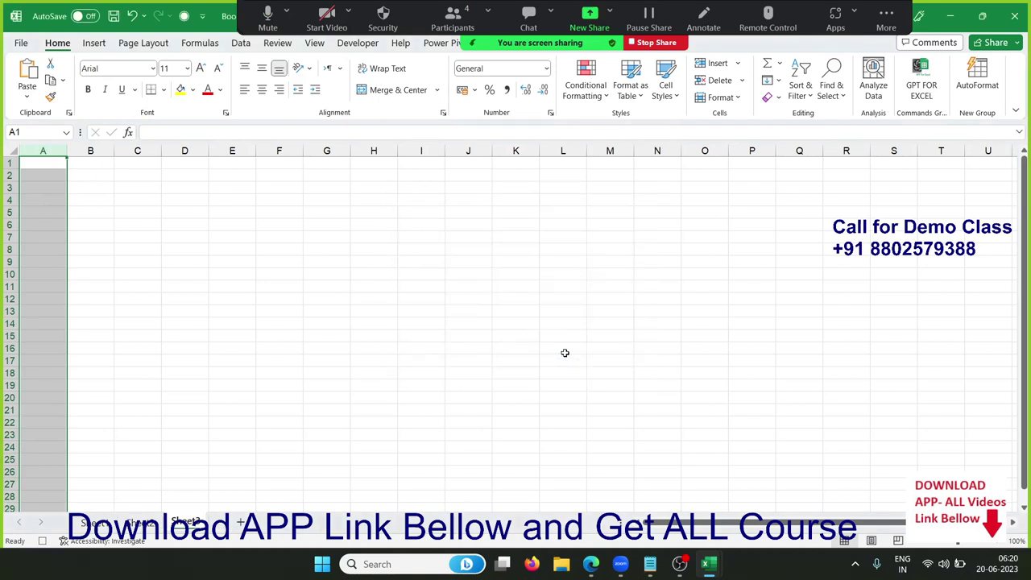
{"action": "left_click", "coordinate": [586, 80]}
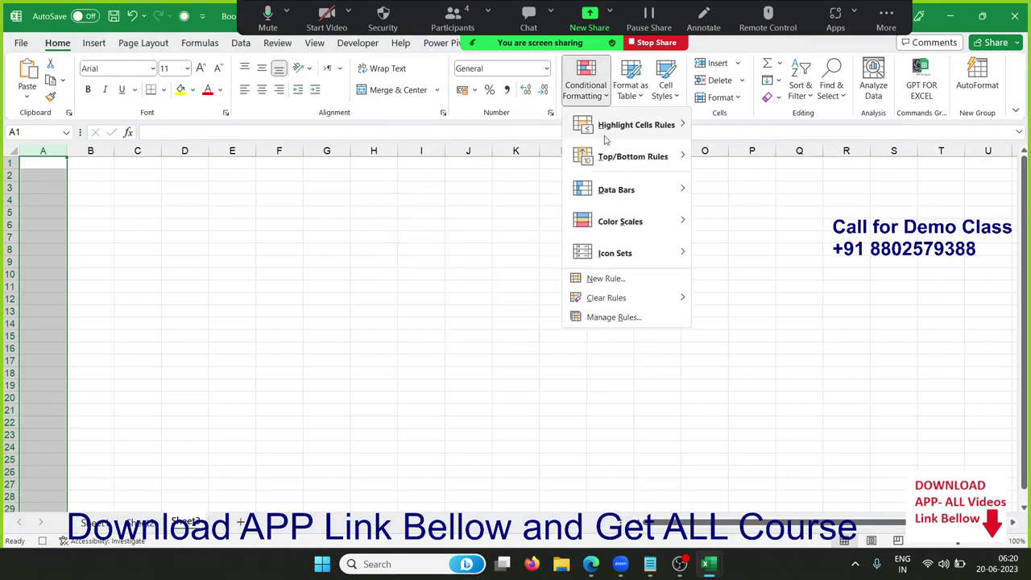
{"action": "mouse_move", "coordinate": [606, 137]}
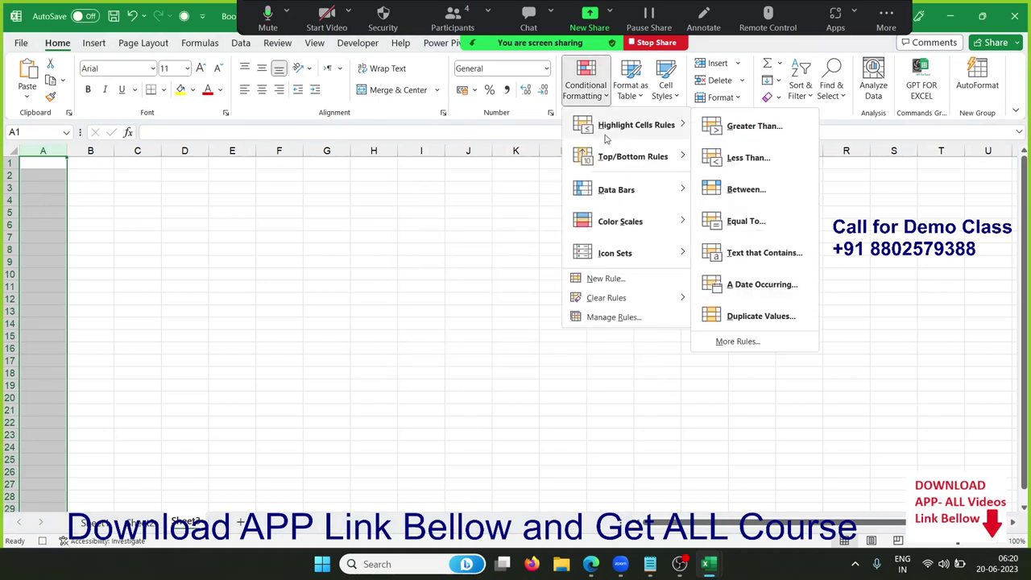
Step: Apply a Greater Than 50 rule to column A with a custom yellow fill
{"action": "left_click", "coordinate": [751, 131]}
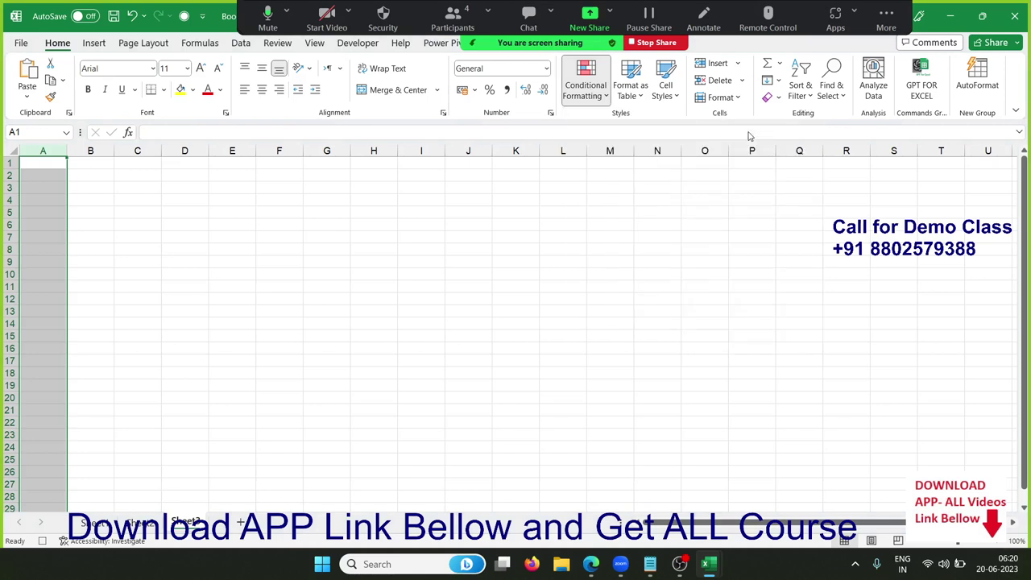
{"action": "type", "text": "50"}
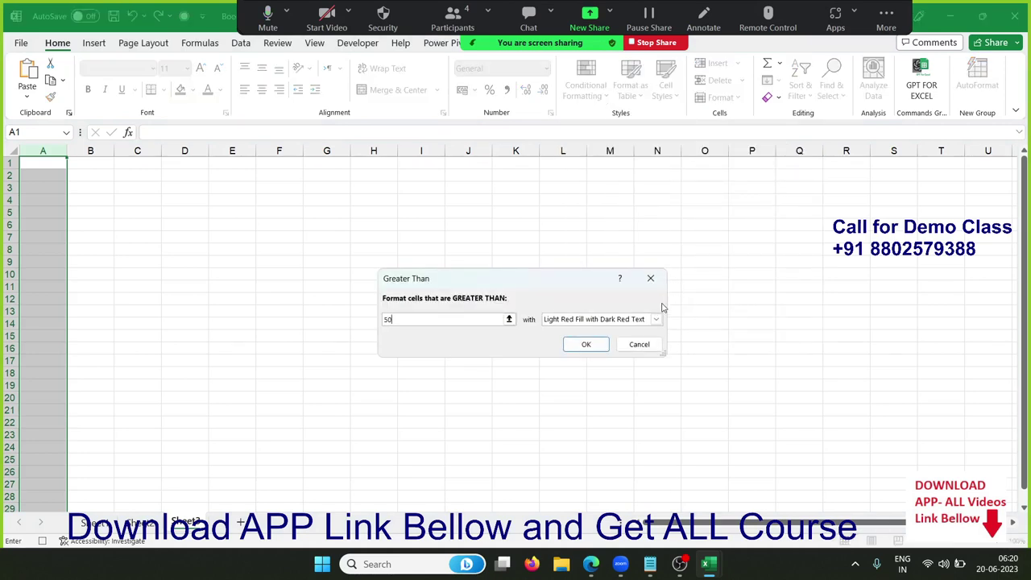
{"action": "left_click", "coordinate": [594, 321]}
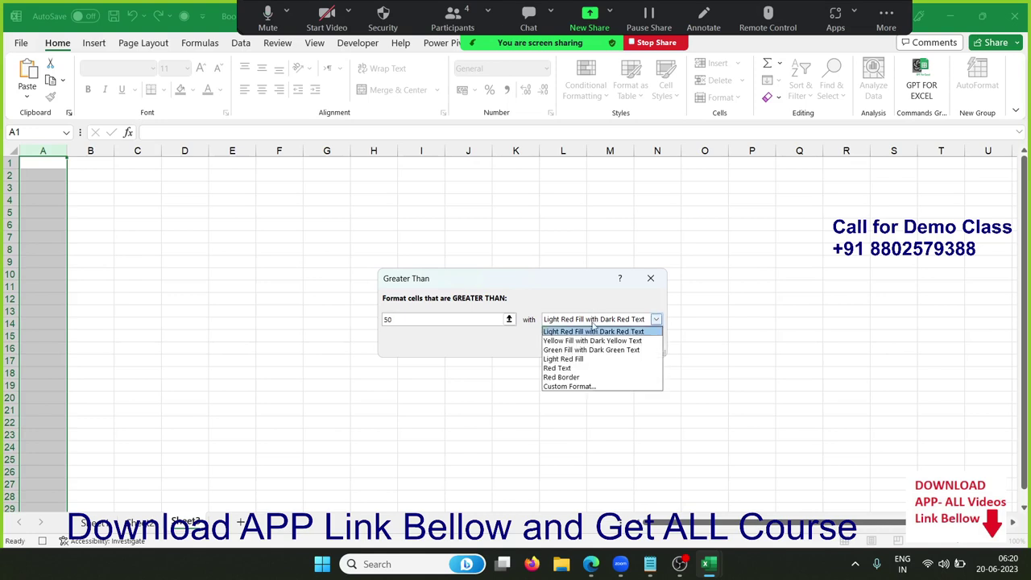
{"action": "left_click", "coordinate": [585, 385]}
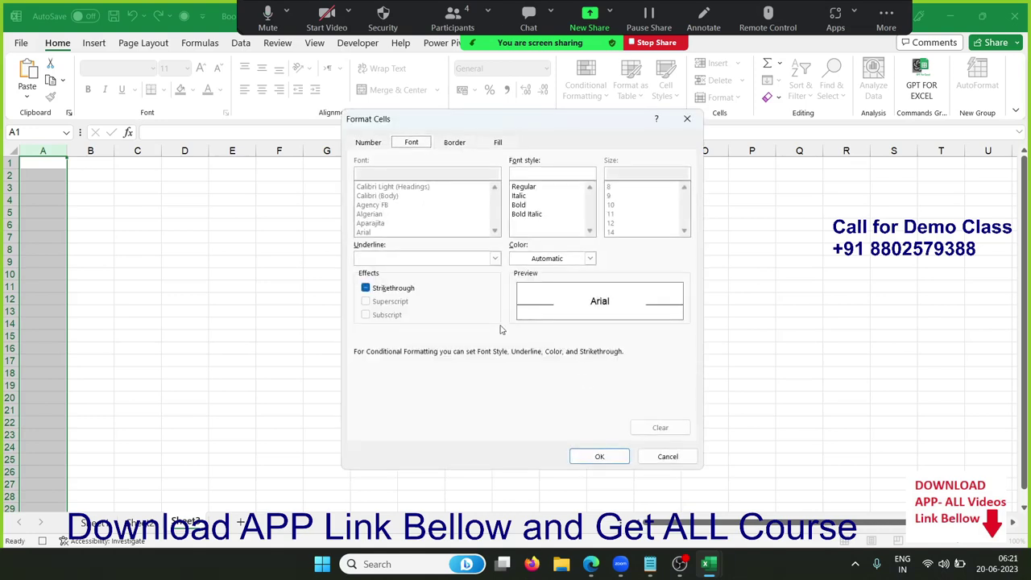
{"action": "left_click", "coordinate": [499, 143]}
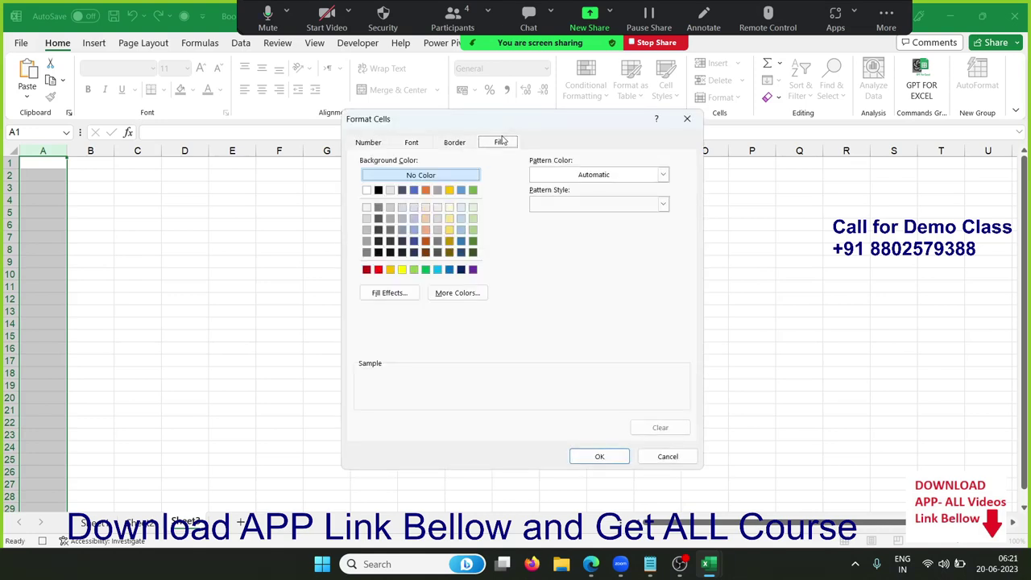
{"action": "left_click", "coordinate": [402, 270]}
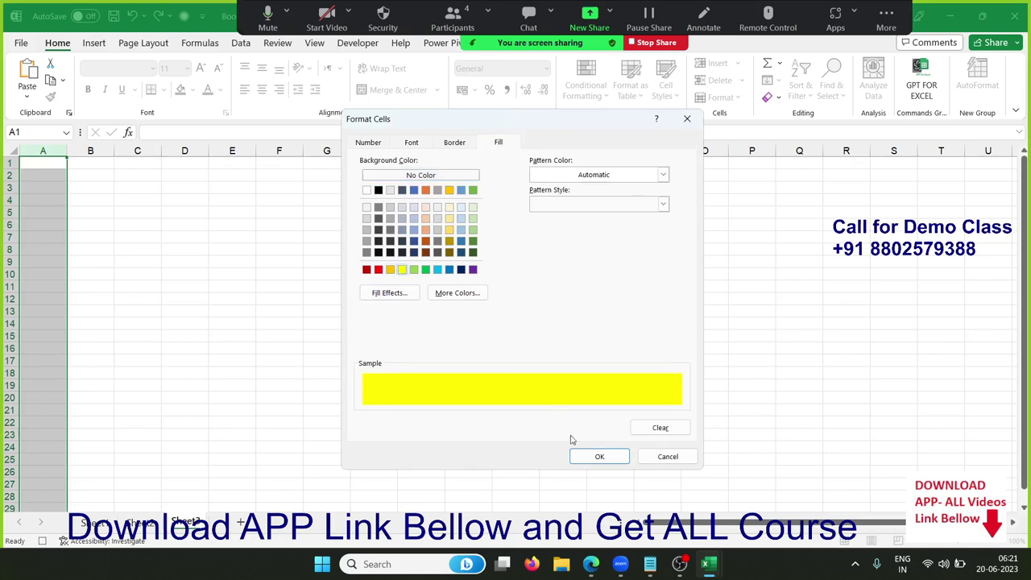
{"action": "left_click", "coordinate": [600, 456]}
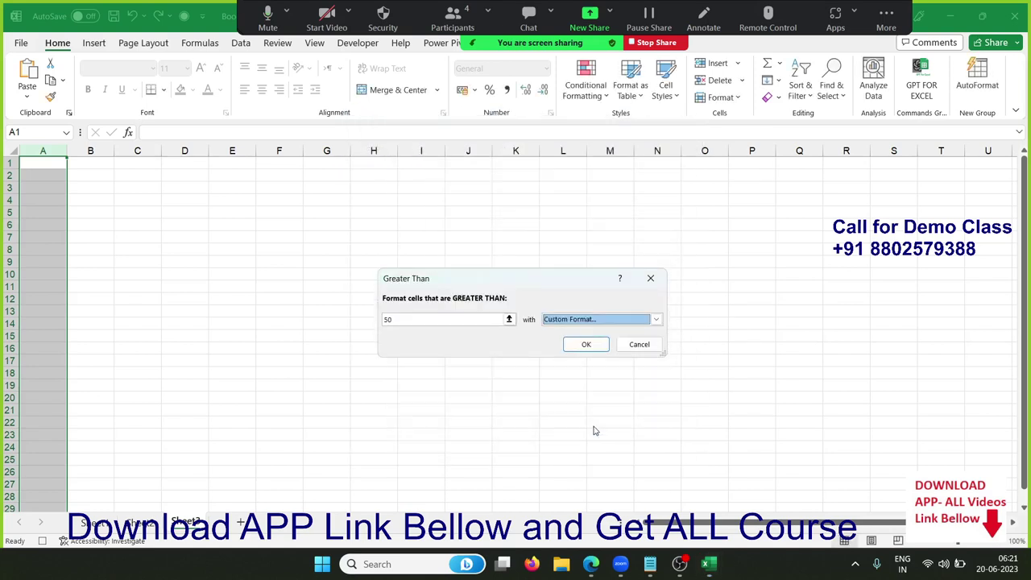
{"action": "left_click", "coordinate": [585, 348]}
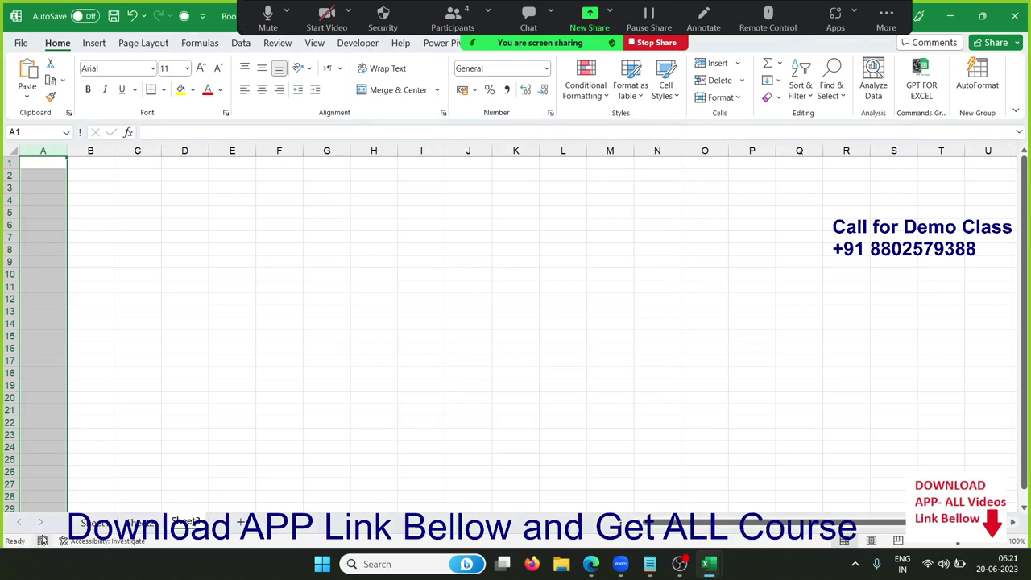
{"action": "key", "text": "alt+Tab"}
{"action": "key", "text": "alt+Tab"}
{"action": "key", "text": "alt+Tab"}
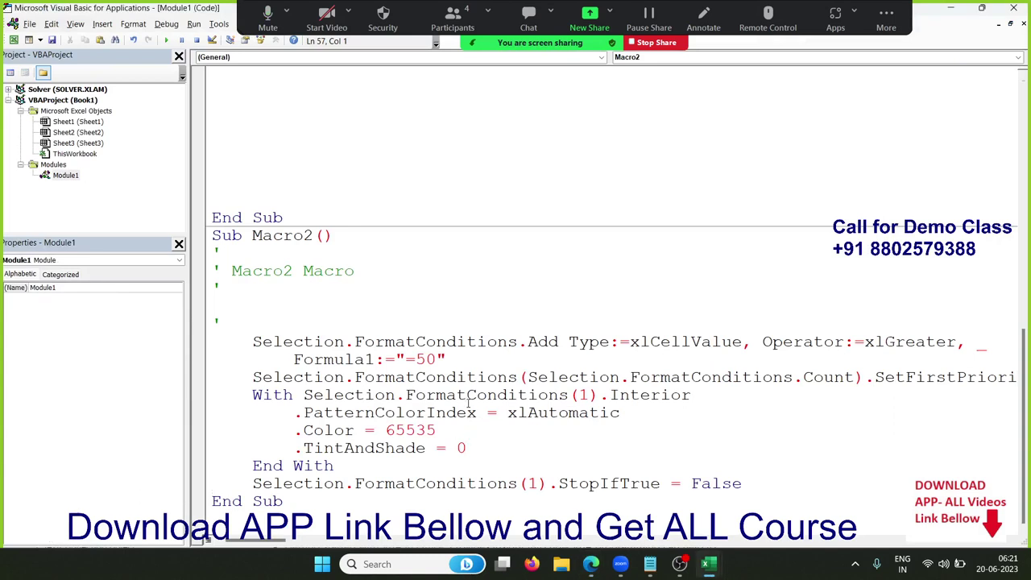
Step: Replace Selection with Range("A1:A1") on the FormatConditions.Add line and add blank lines after Formula1
{"action": "double_click", "coordinate": [331, 343]}
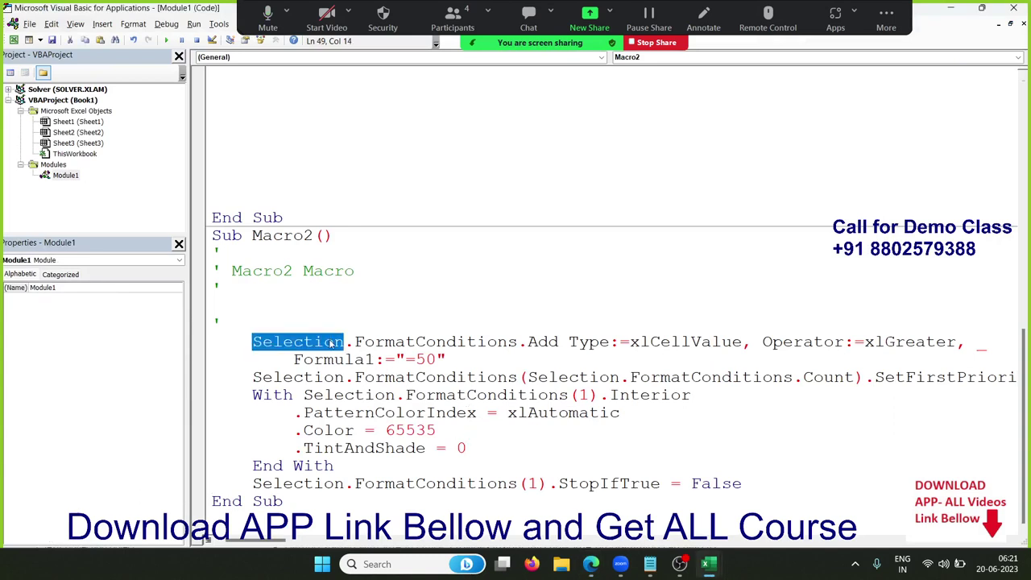
{"action": "type", "text": "range"}
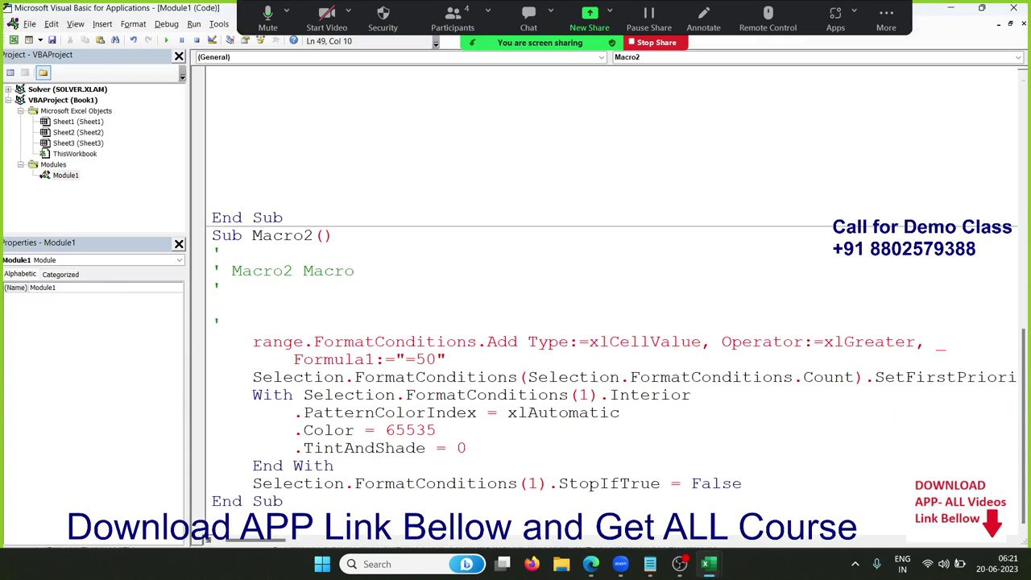
{"action": "type", "text": "(\"A"}
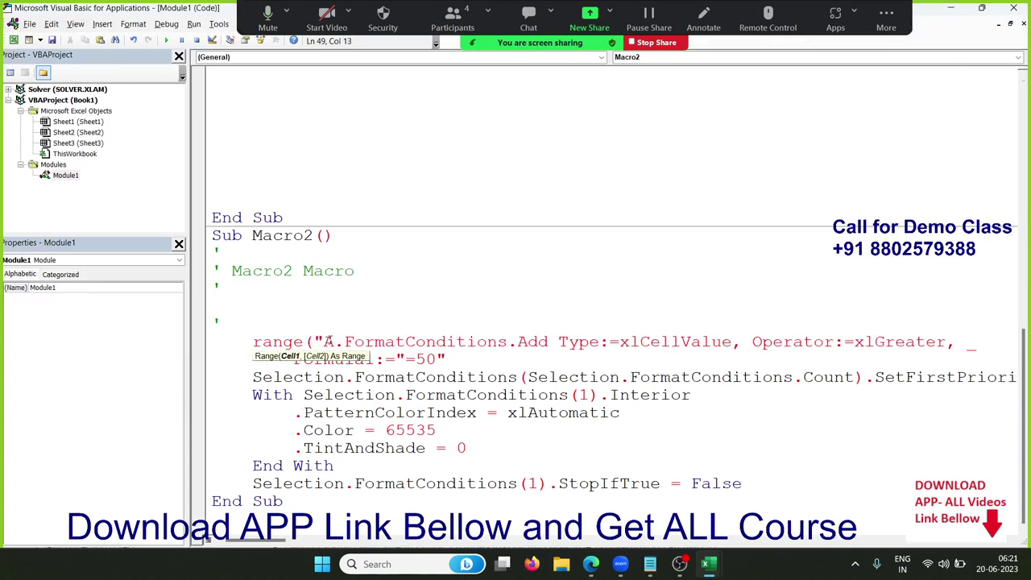
{"action": "type", "text": "1:A"}
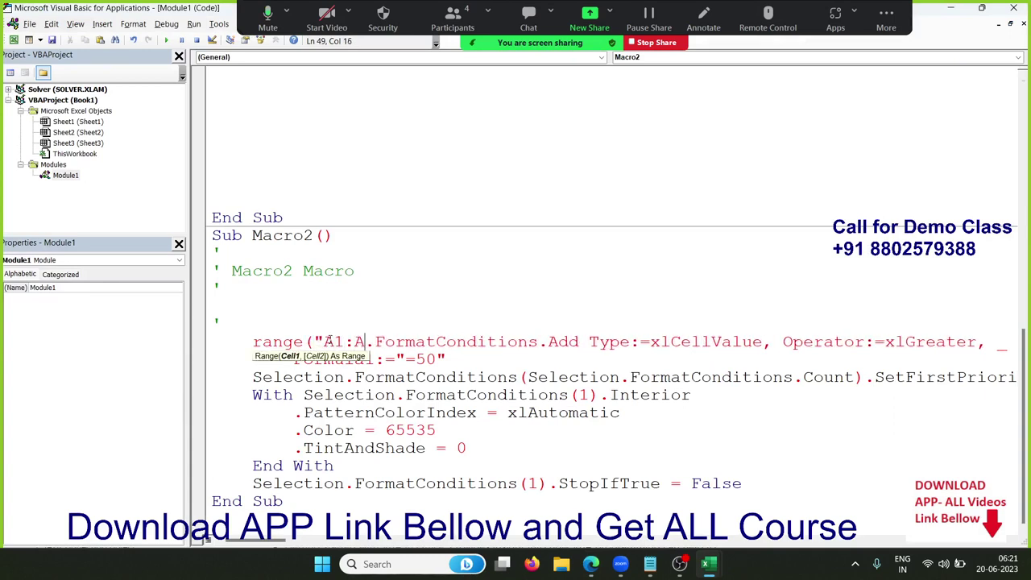
{"action": "type", "text": "1\")"}
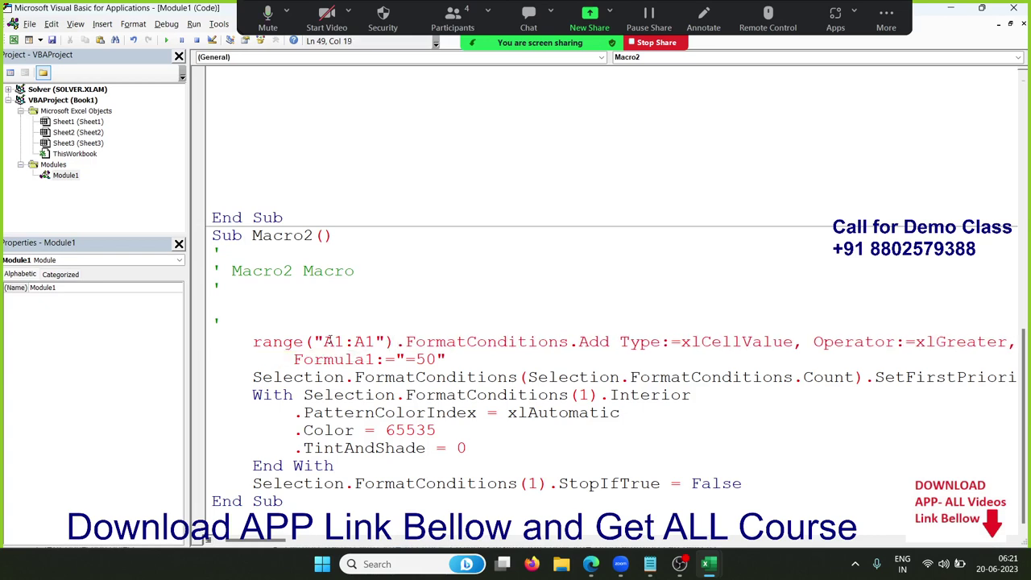
{"action": "left_click", "coordinate": [477, 395]}
{"action": "left_click", "coordinate": [461, 359]}
{"action": "key", "text": "Return"}
{"action": "key", "text": "Return"}
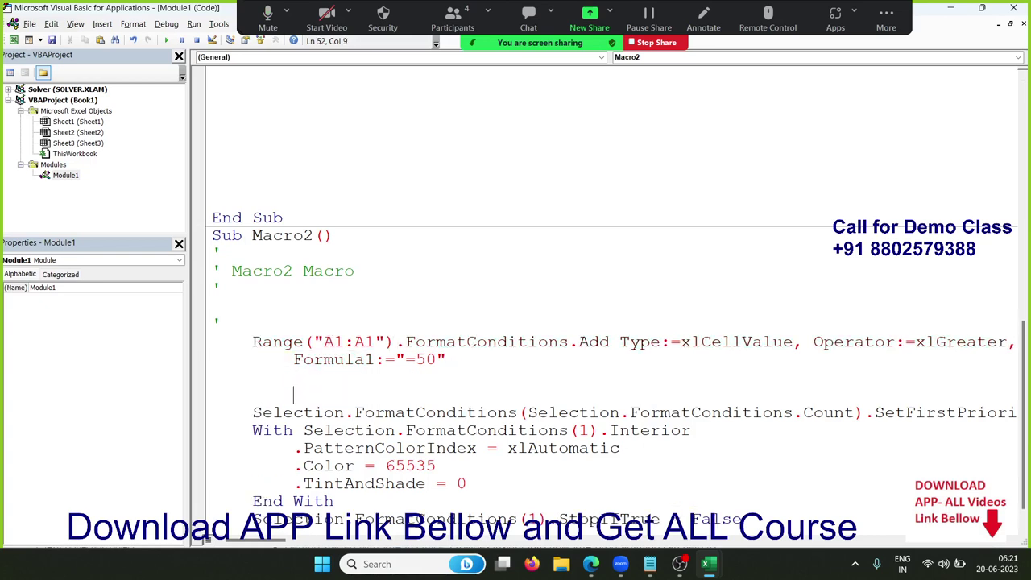
{"action": "key", "text": "Return"}
Step: Highlight the FormatConditions.Add call and its xlCellValue and xlGreater arguments for explanation
{"action": "double_click", "coordinate": [495, 342]}
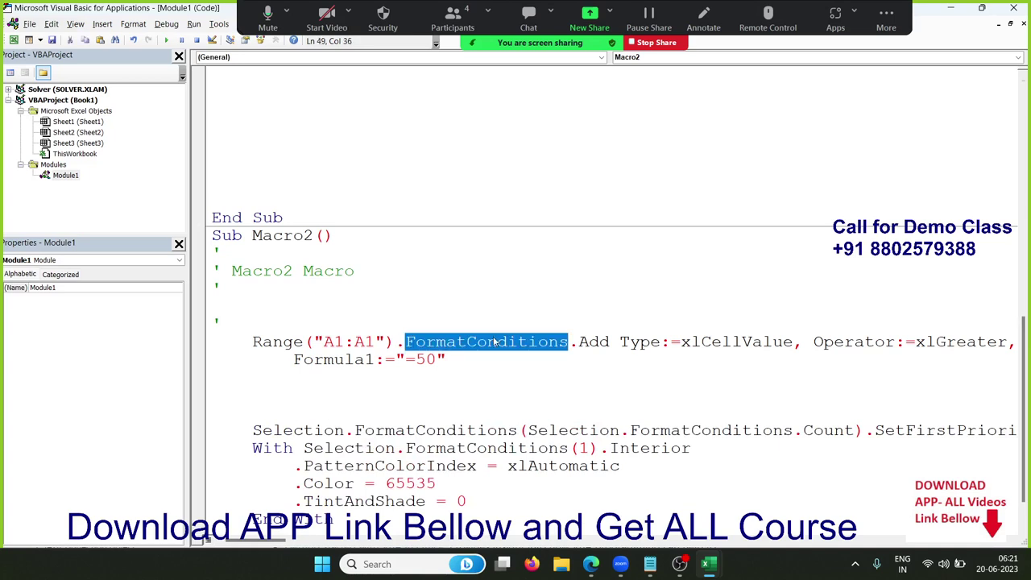
{"action": "left_click", "coordinate": [611, 342]}
{"action": "left_click_drag", "start_coordinate": [611, 341], "coordinate": [282, 329]}
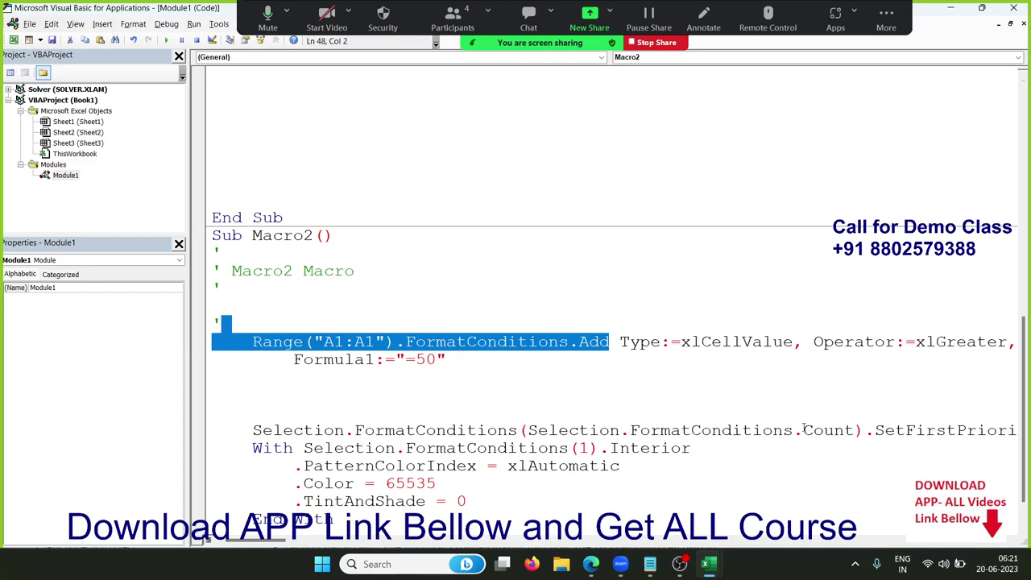
{"action": "left_click_drag", "start_coordinate": [649, 341], "coordinate": [772, 341]}
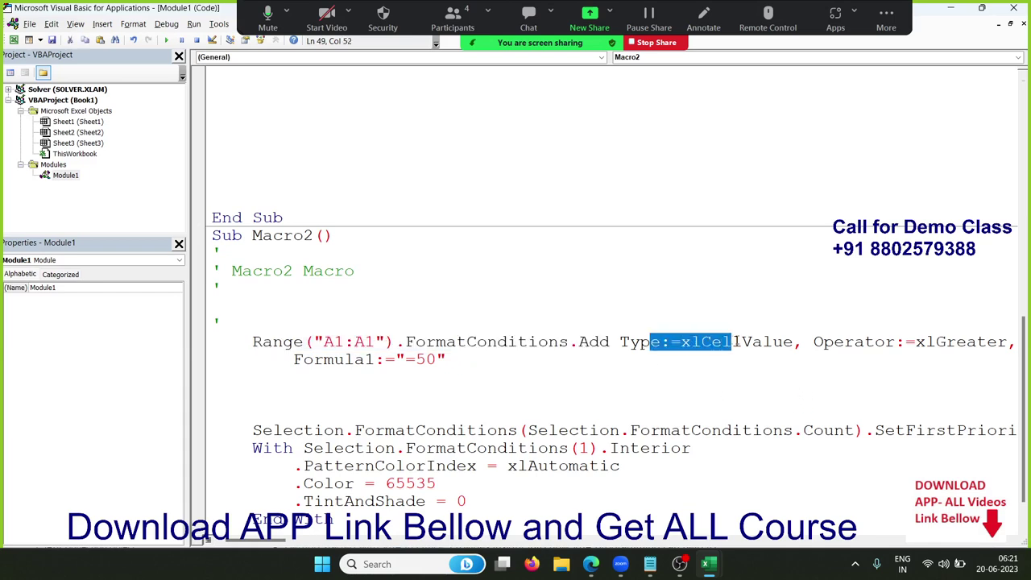
{"action": "left_click_drag", "start_coordinate": [854, 342], "coordinate": [959, 341]}
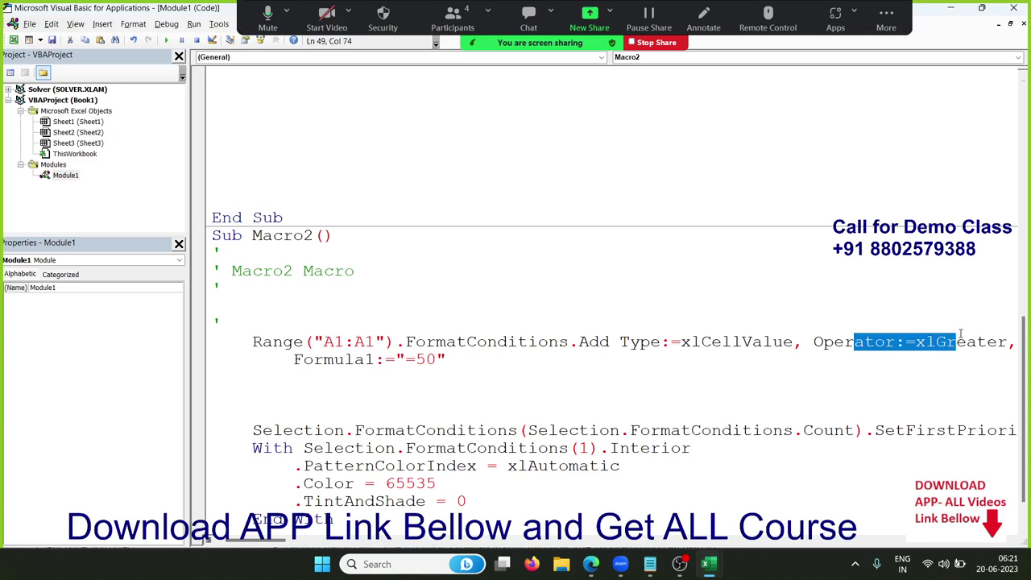
Step: Delete the Selection.FormatConditions(...).SetFirstPriority line from Macro2
{"action": "left_click", "coordinate": [960, 333]}
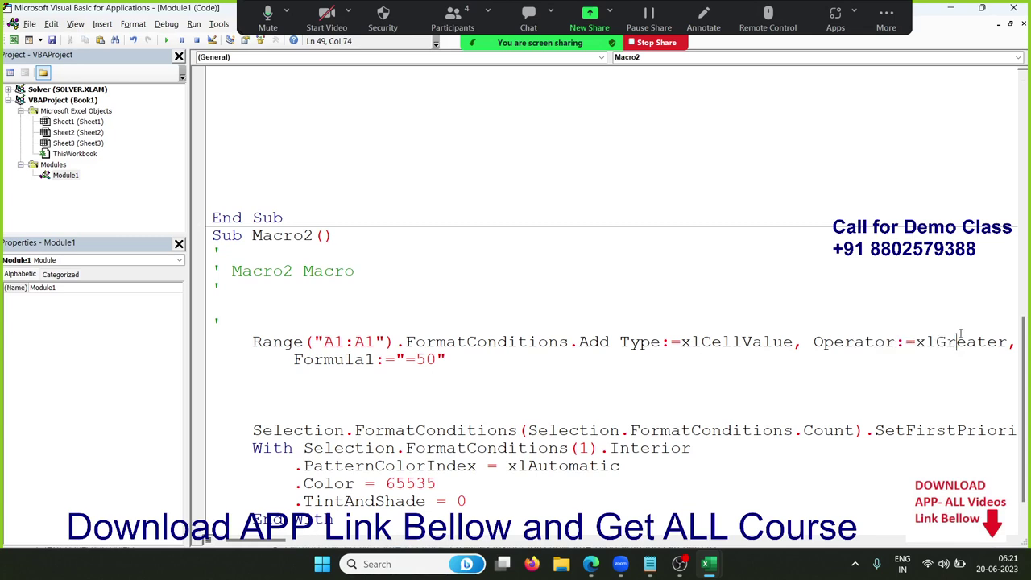
{"action": "key", "text": "Right"}
{"action": "key", "text": "Right"}
{"action": "key", "text": "Right"}
{"action": "key", "text": "Down"}
{"action": "key", "text": "Left"}
{"action": "key", "text": "Left"}
{"action": "key", "text": "Down"}
{"action": "key", "text": "Down"}
{"action": "key", "text": "Down"}
{"action": "key", "text": "Down"}
{"action": "key", "text": "Left"}
{"action": "key", "text": "Left"}
{"action": "key", "text": "Left"}
{"action": "key", "text": "Left"}
{"action": "key", "text": "Left"}
{"action": "key", "text": "Left"}
{"action": "key", "text": "Left"}
{"action": "key", "text": "Left"}
{"action": "key", "text": "Left"}
{"action": "key", "text": "Left"}
{"action": "key", "text": "Left"}
{"action": "key", "text": "shift+Down"}
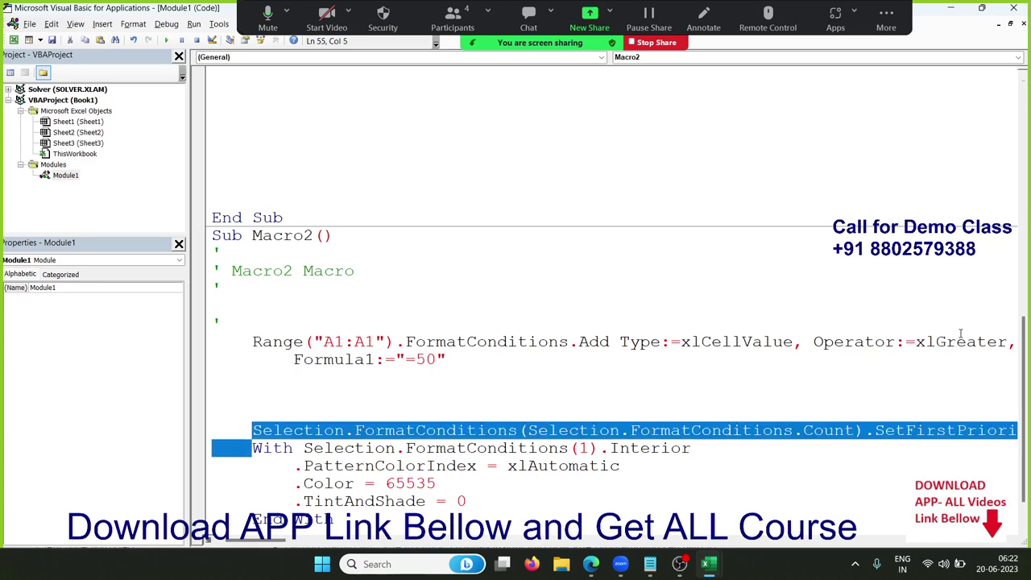
{"action": "key", "text": "shift+Left"}
{"action": "key", "text": "shift+Left"}
{"action": "key", "text": "shift+Left"}
{"action": "key", "text": "shift+Left"}
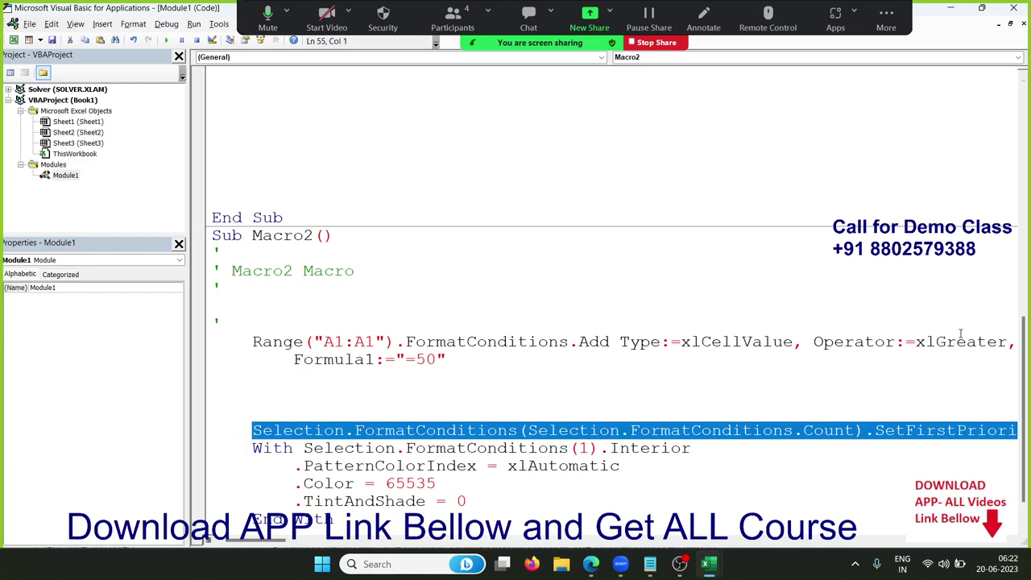
{"action": "key", "text": "Delete"}
{"action": "key", "text": "Tab"}
{"action": "key", "text": "Up"}
{"action": "key", "text": "Up"}
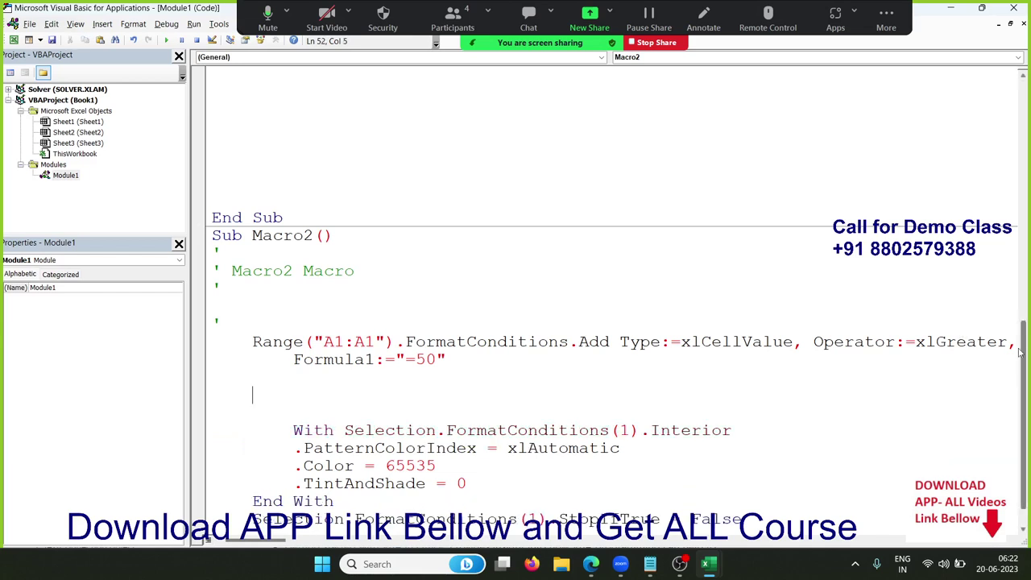
Step: Highlight Interior and the colour value 65535 in the With block
{"action": "scroll", "coordinate": [1019, 352], "scroll_direction": "down", "scroll_amount": 1}
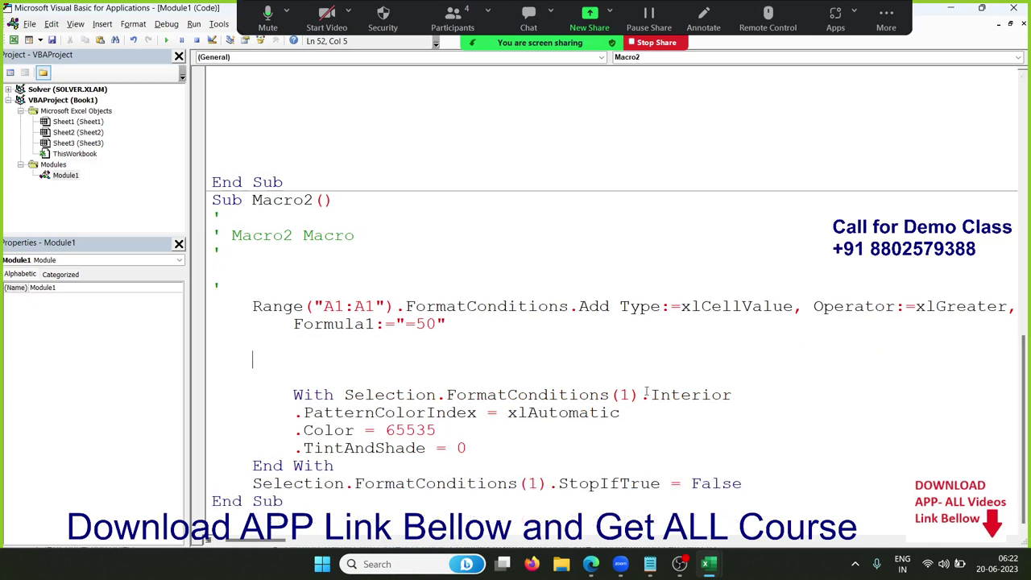
{"action": "double_click", "coordinate": [682, 395]}
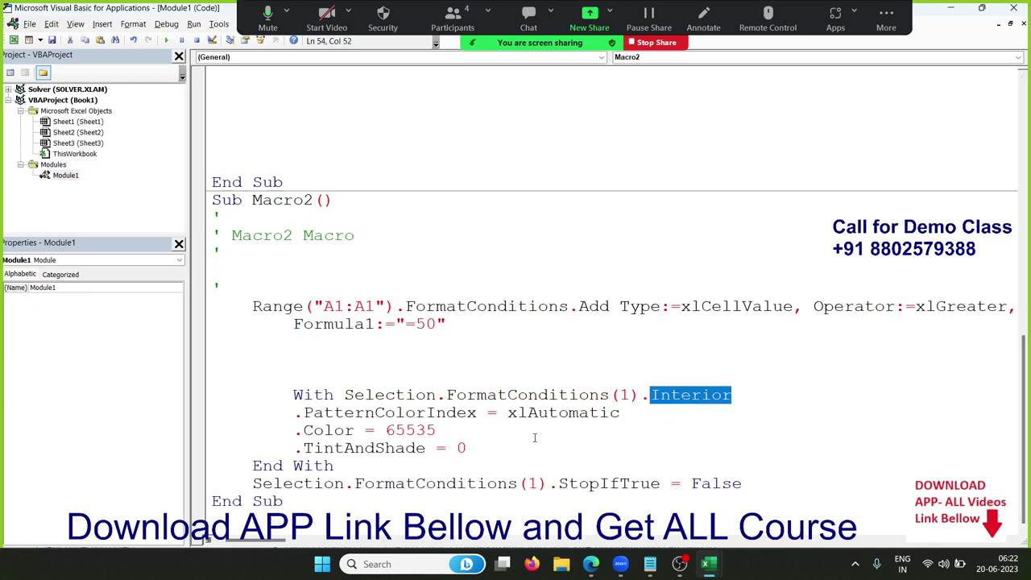
{"action": "double_click", "coordinate": [392, 433]}
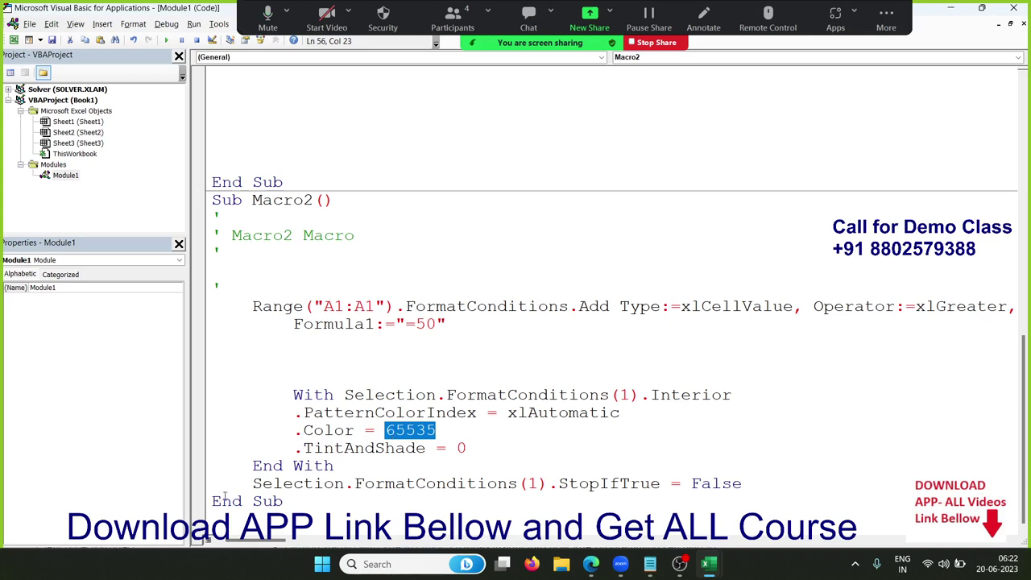
Step: Delete the StopIfTrue and PatternColorIndex lines from Macro2
{"action": "left_click_drag", "start_coordinate": [244, 484], "coordinate": [761, 479]}
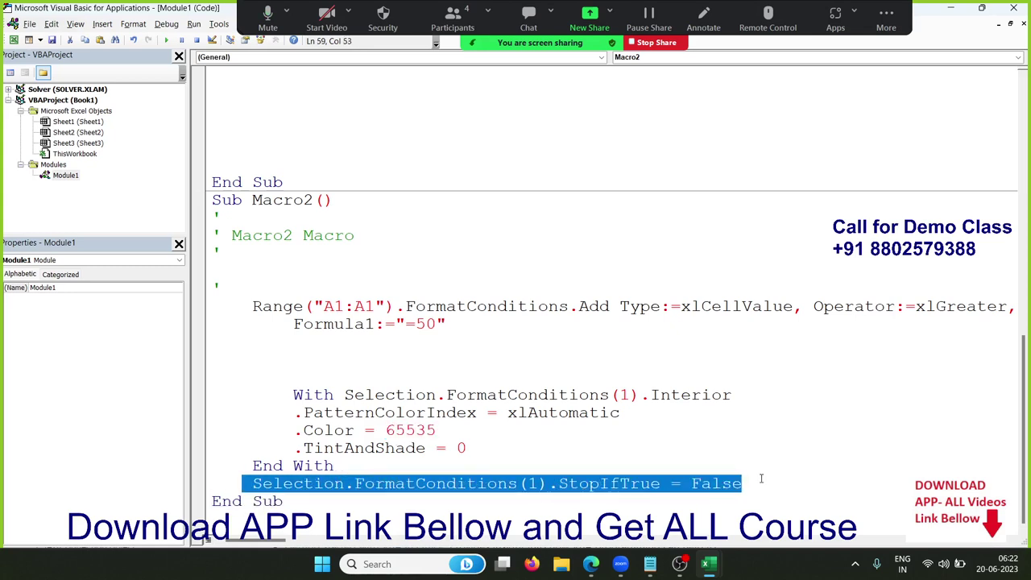
{"action": "key", "text": "Delete"}
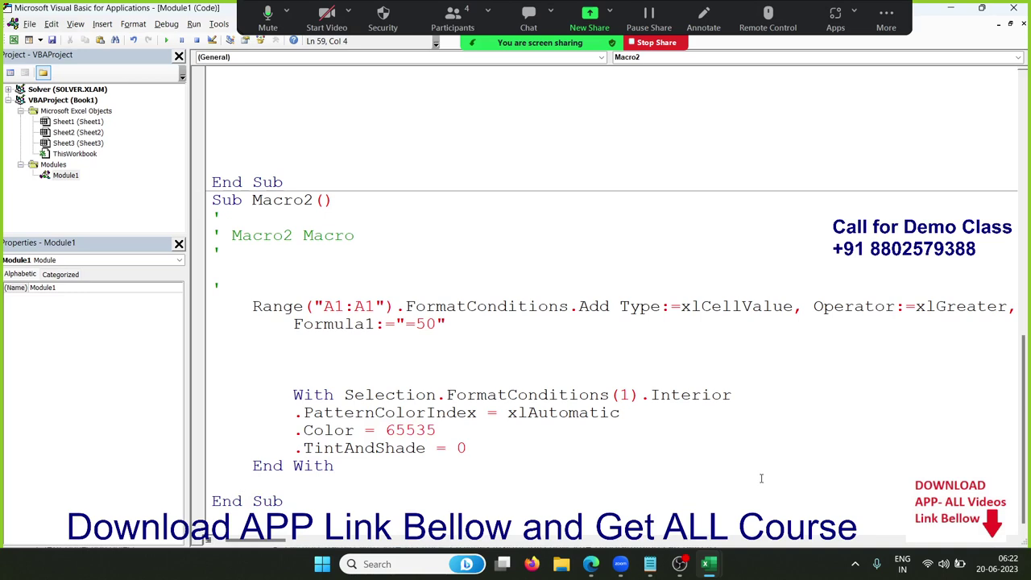
{"action": "key", "text": "Up"}
{"action": "key", "text": "Up"}
{"action": "key", "text": "Up"}
{"action": "key", "text": "Up"}
{"action": "key", "text": "Up"}
{"action": "key", "text": "Up"}
{"action": "key", "text": "Up"}
{"action": "key", "text": "shift+Down"}
{"action": "key", "text": "shift+Down"}
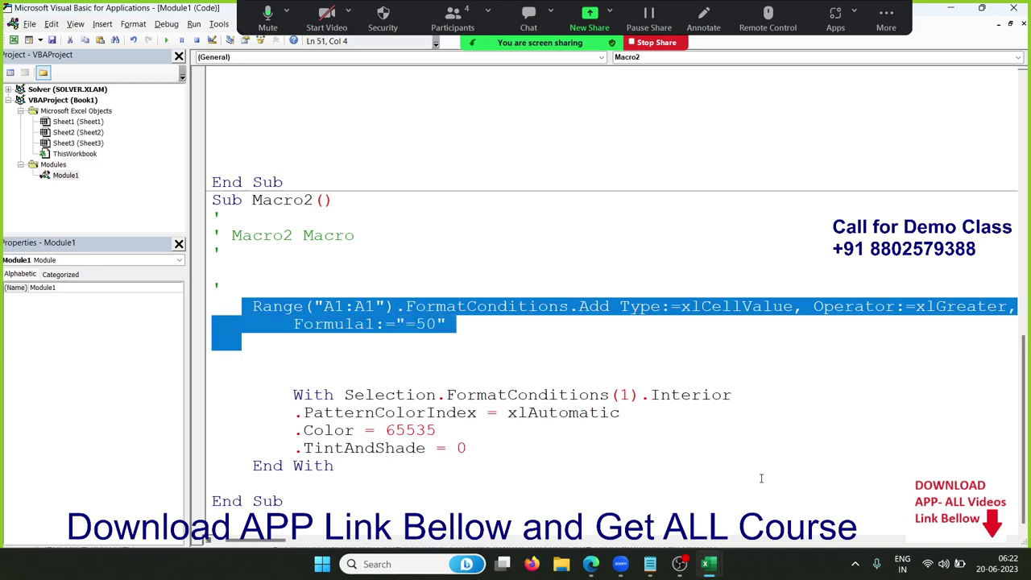
{"action": "key", "text": "Down"}
{"action": "key", "text": "shift+Down"}
{"action": "key", "text": "shift+Down"}
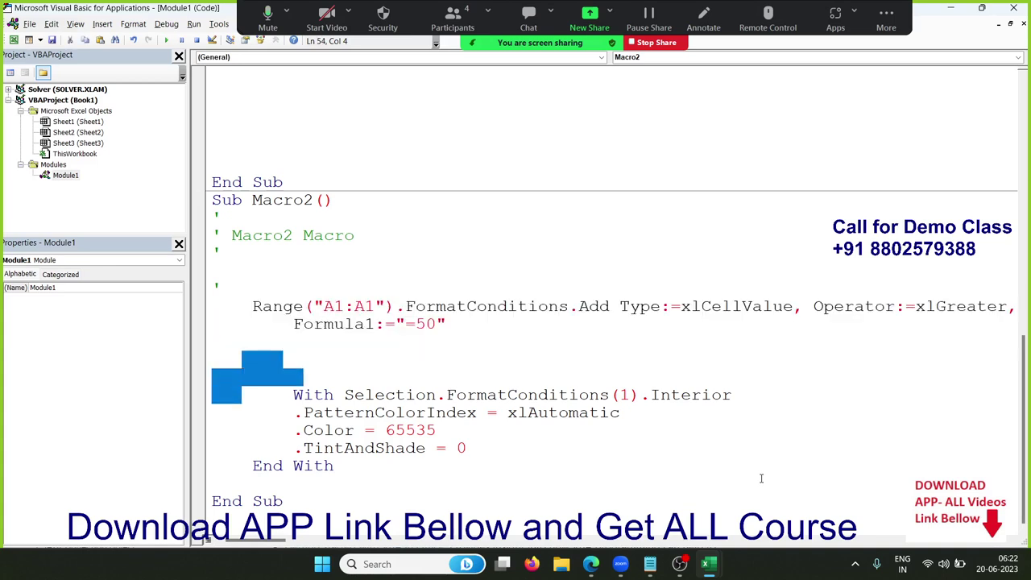
{"action": "key", "text": "Right"}
{"action": "key", "text": "shift+Down"}
{"action": "key", "text": "shift+Down"}
{"action": "key", "text": "shift+Down"}
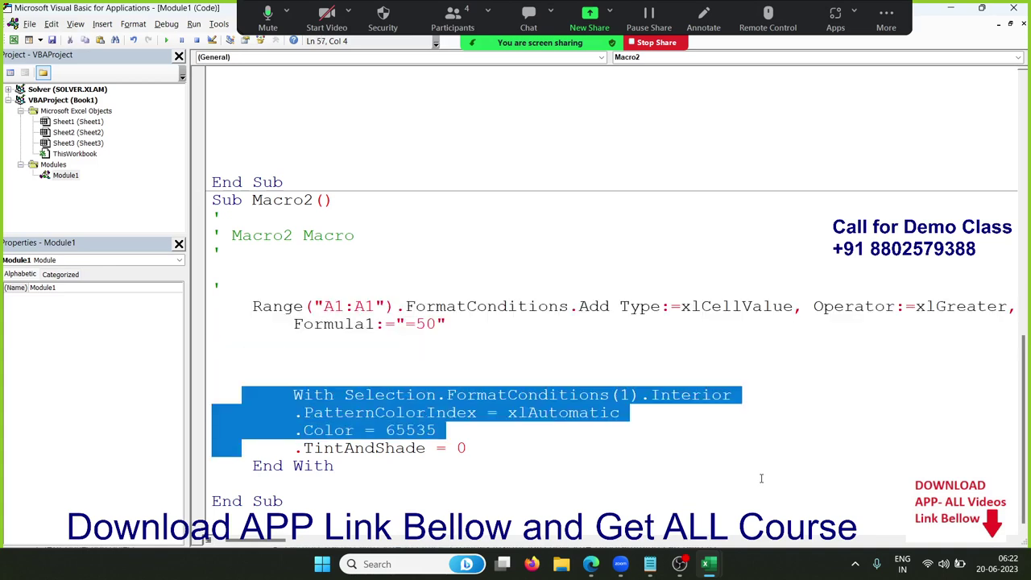
{"action": "key", "text": "shift+Down"}
{"action": "key", "text": "shift+Down"}
{"action": "key", "text": "Up"}
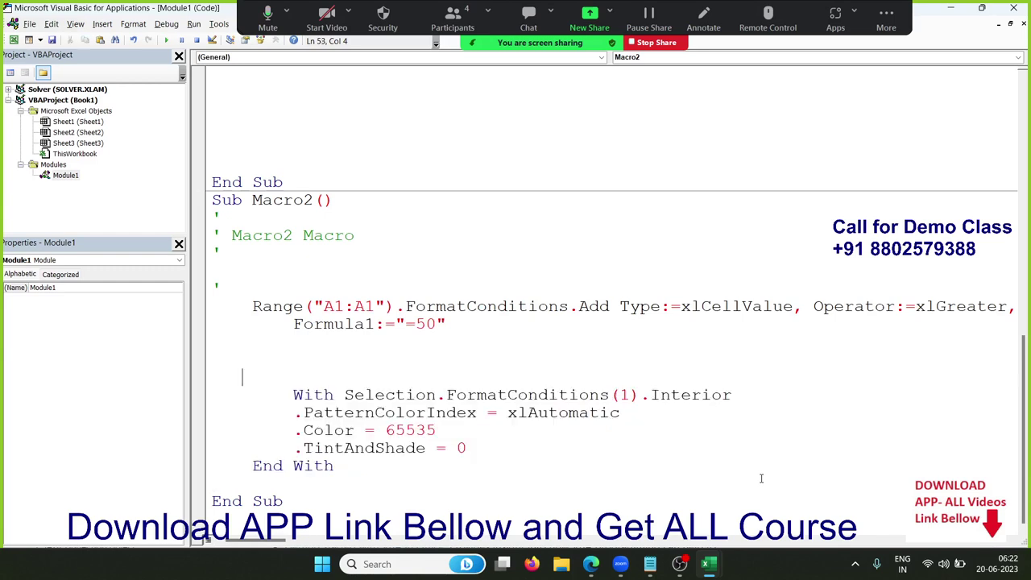
{"action": "key", "text": "Down"}
{"action": "key", "text": "Down"}
{"action": "key", "text": "Right"}
{"action": "key", "text": "Right"}
{"action": "key", "text": "Right"}
{"action": "key", "text": "Right"}
{"action": "key", "text": "Right"}
{"action": "key", "text": "shift+Down"}
{"action": "key", "text": "shift+Left"}
{"action": "key", "text": "shift+Left"}
{"action": "key", "text": "shift+Left"}
{"action": "key", "text": "shift+Left"}
{"action": "key", "text": "shift+Left"}
{"action": "key", "text": "shift+Left"}
{"action": "key", "text": "shift+Left"}
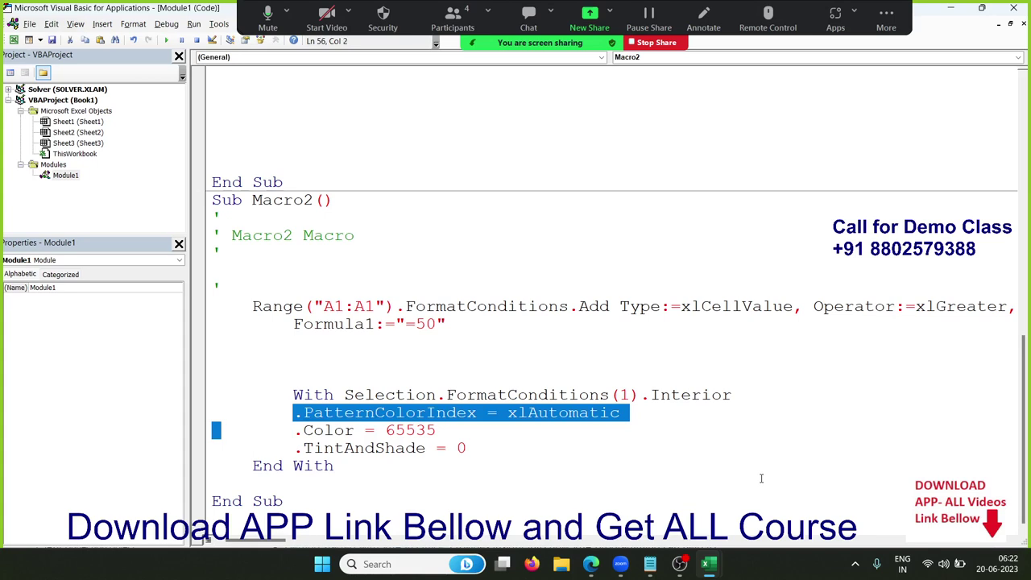
{"action": "key", "text": "shift+Left"}
{"action": "key", "text": "shift+Left"}
{"action": "key", "text": "Delete"}
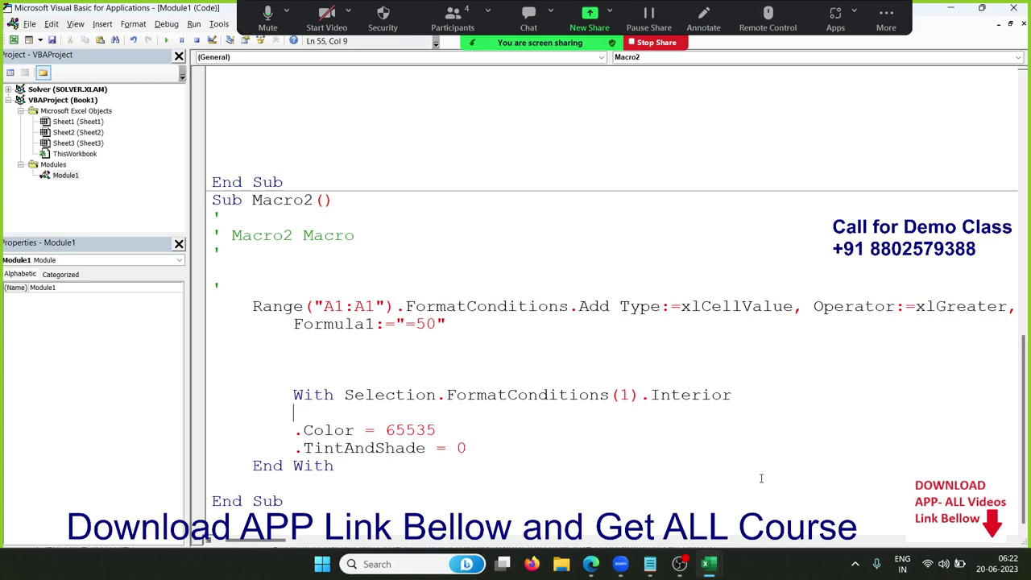
Step: Delete the TintAndShade line, leaving a blank line above End With
{"action": "key", "text": "Down"}
{"action": "key", "text": "Down"}
{"action": "key", "text": "shift+Down"}
{"action": "key", "text": "shift+Left"}
{"action": "key", "text": "shift+Left"}
{"action": "key", "text": "shift+Left"}
{"action": "key", "text": "shift+Left"}
{"action": "key", "text": "shift+Left"}
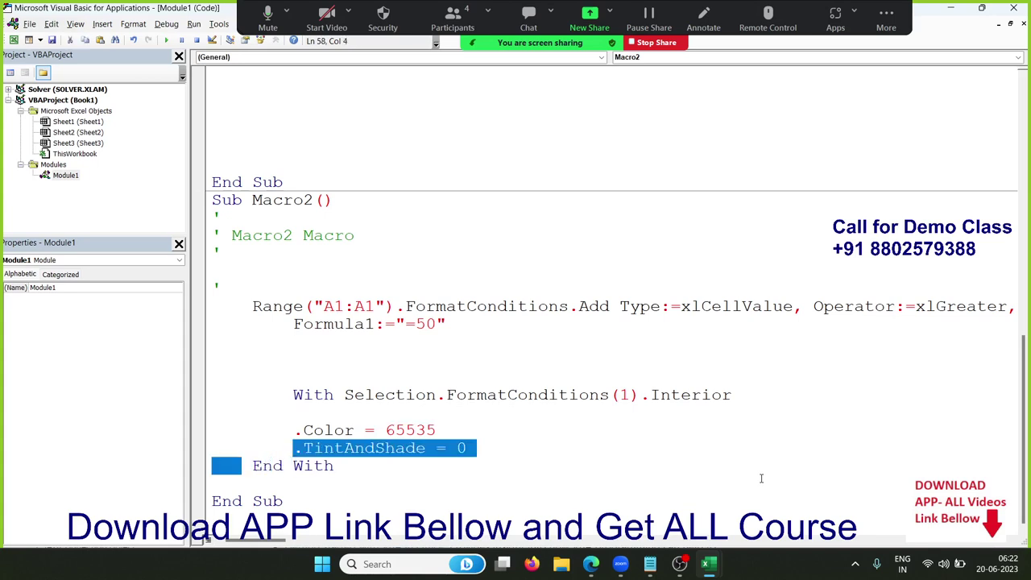
{"action": "key", "text": "shift+Left"}
{"action": "key", "text": "Delete"}
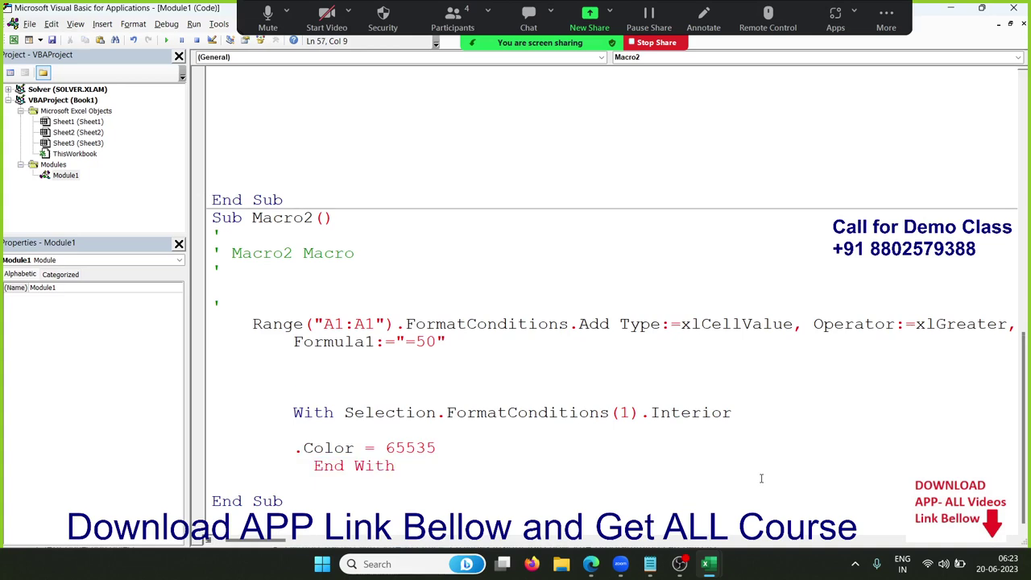
{"action": "key", "text": "Return"}
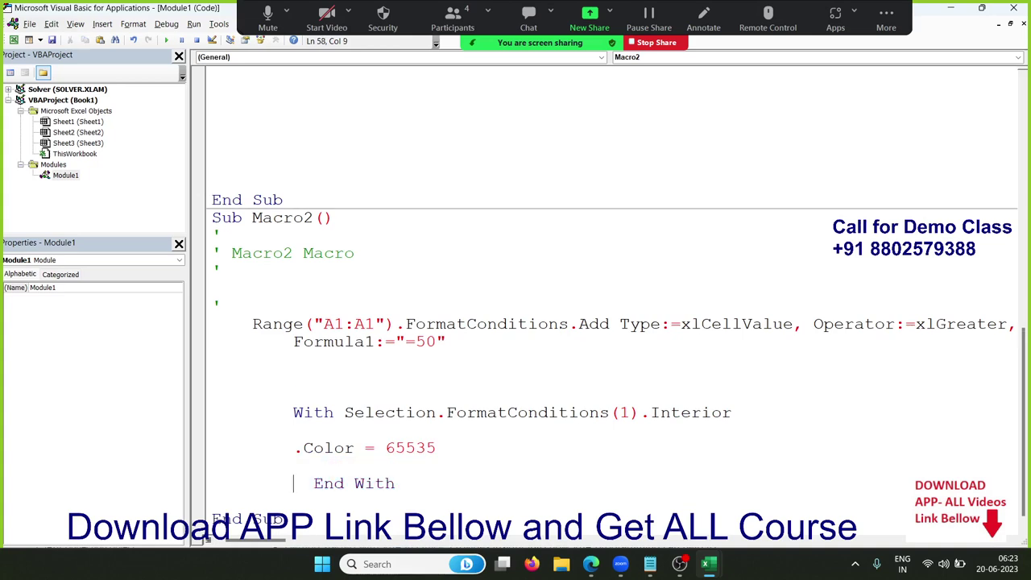
Step: Remove With and End With, joining .Color = 65535 onto the Selection.FormatConditions(1).Interior line
{"action": "left_click", "coordinate": [339, 411]}
{"action": "key", "text": "BackSpace"}
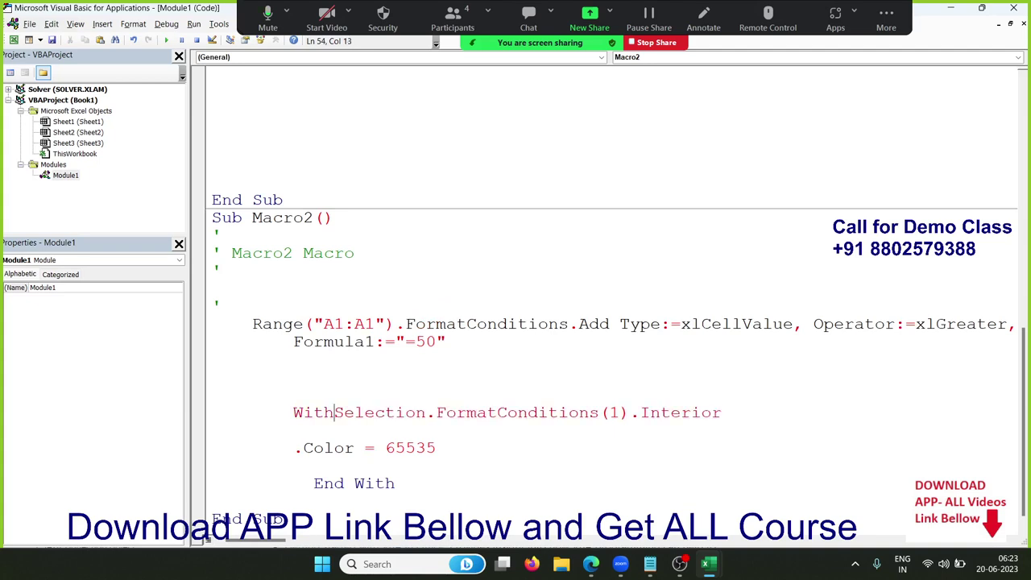
{"action": "key", "text": "BackSpace"}
{"action": "key", "text": "BackSpace"}
{"action": "key", "text": "BackSpace"}
{"action": "key", "text": "BackSpace"}
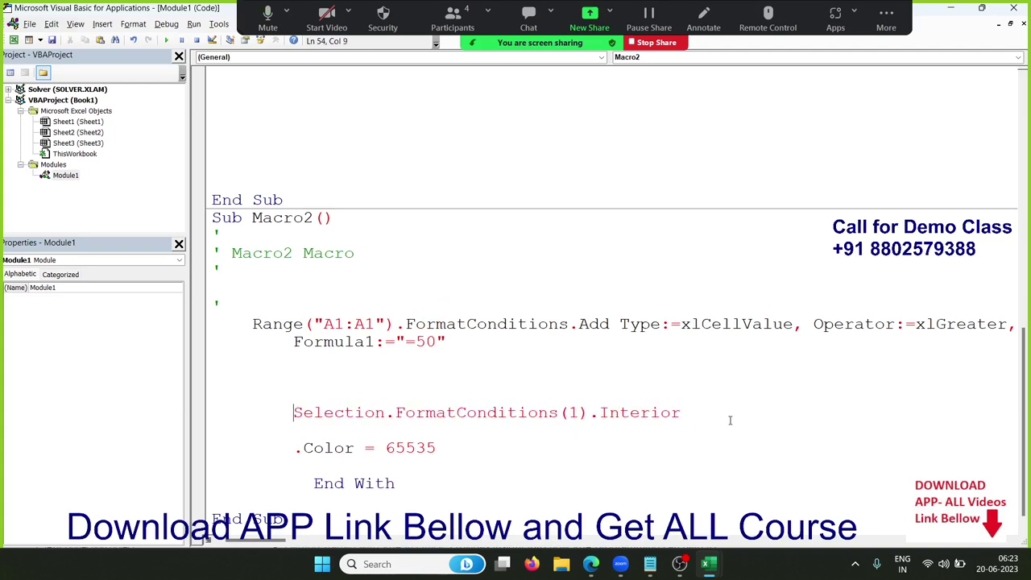
{"action": "left_click", "coordinate": [732, 419]}
{"action": "key", "text": "Delete"}
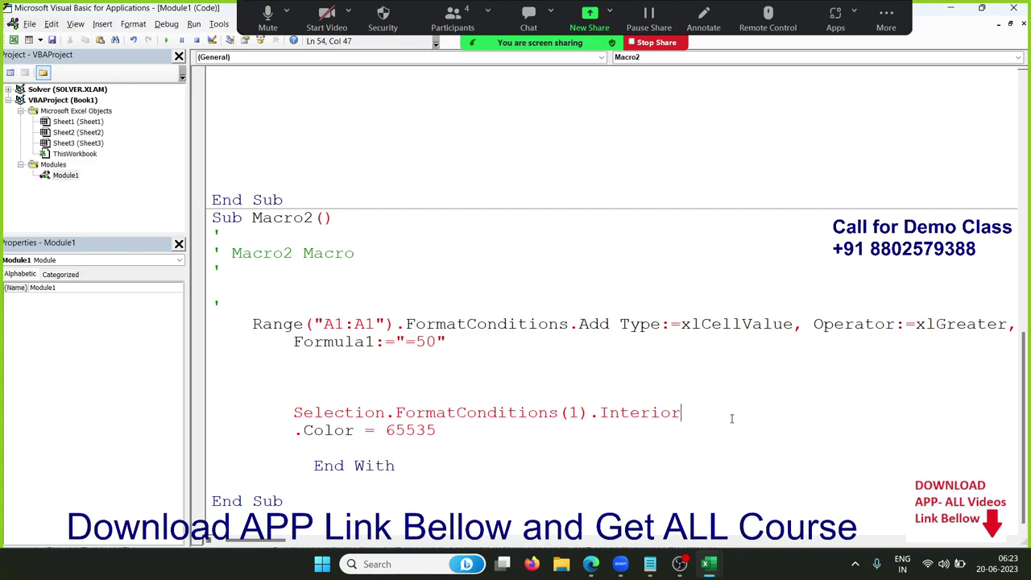
{"action": "key", "text": "Down"}
{"action": "left_click", "coordinate": [295, 432]}
{"action": "key", "text": "BackSpace"}
{"action": "key", "text": "BackSpace"}
{"action": "key", "text": "BackSpace"}
{"action": "key", "text": "BackSpace"}
{"action": "key", "text": "BackSpace"}
{"action": "key", "text": "BackSpace"}
{"action": "key", "text": "BackSpace"}
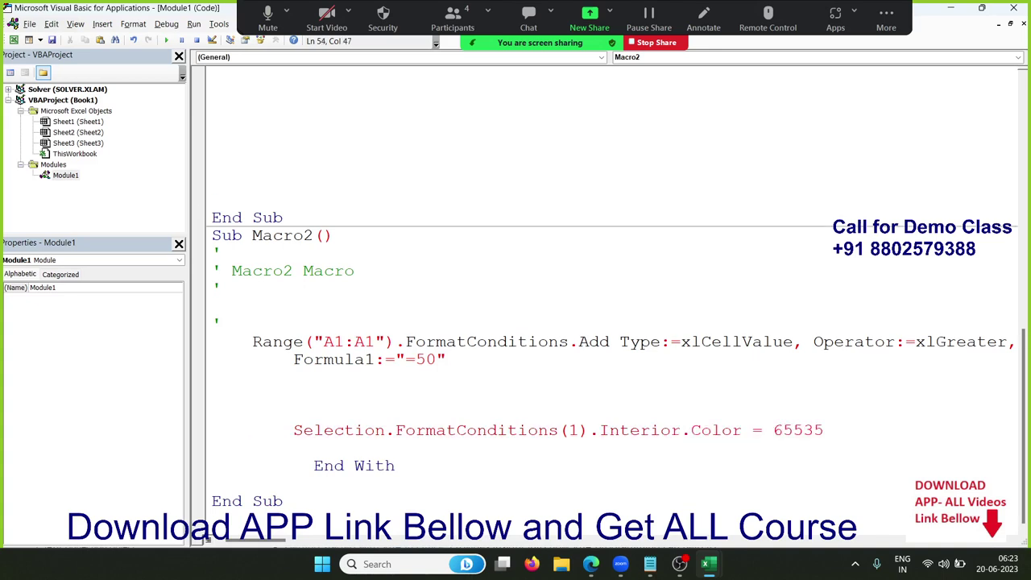
{"action": "left_click", "coordinate": [315, 448]}
{"action": "left_click_drag", "start_coordinate": [396, 466], "coordinate": [313, 466]}
{"action": "key", "text": "Delete"}
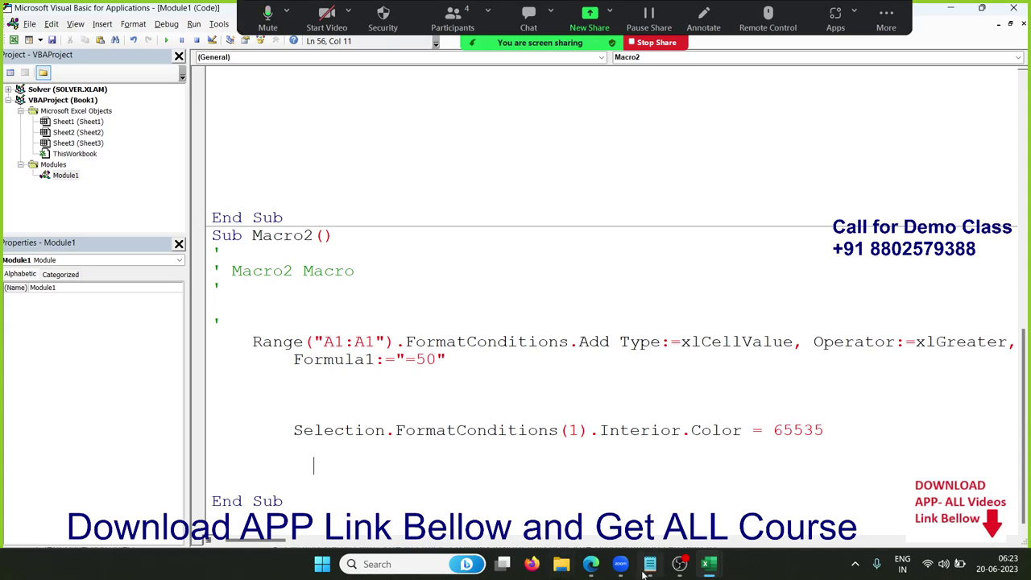
Step: Switch to the Book1 workbook and select cell E4
{"action": "mouse_move", "coordinate": [711, 564]}
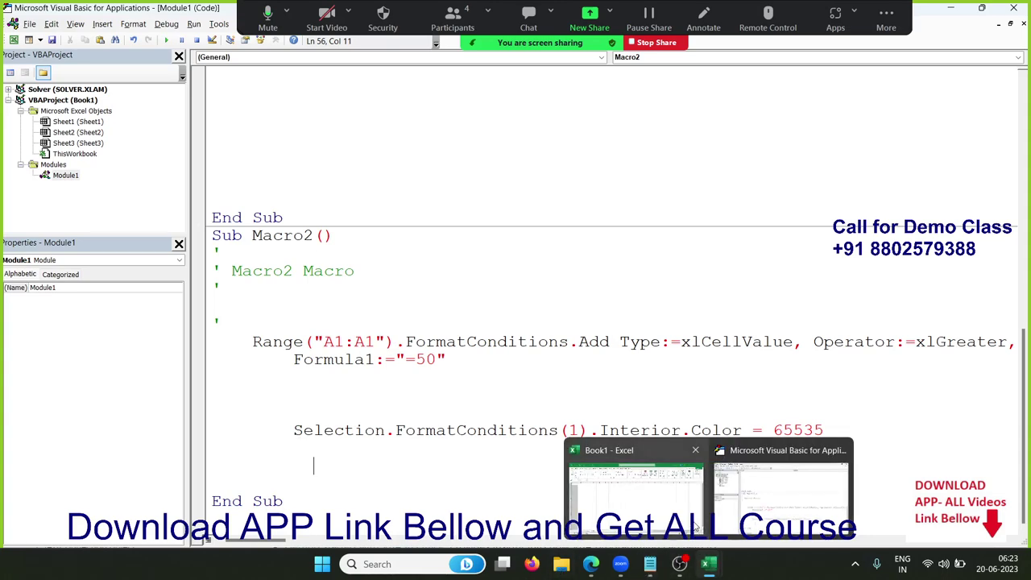
{"action": "left_click", "coordinate": [679, 516]}
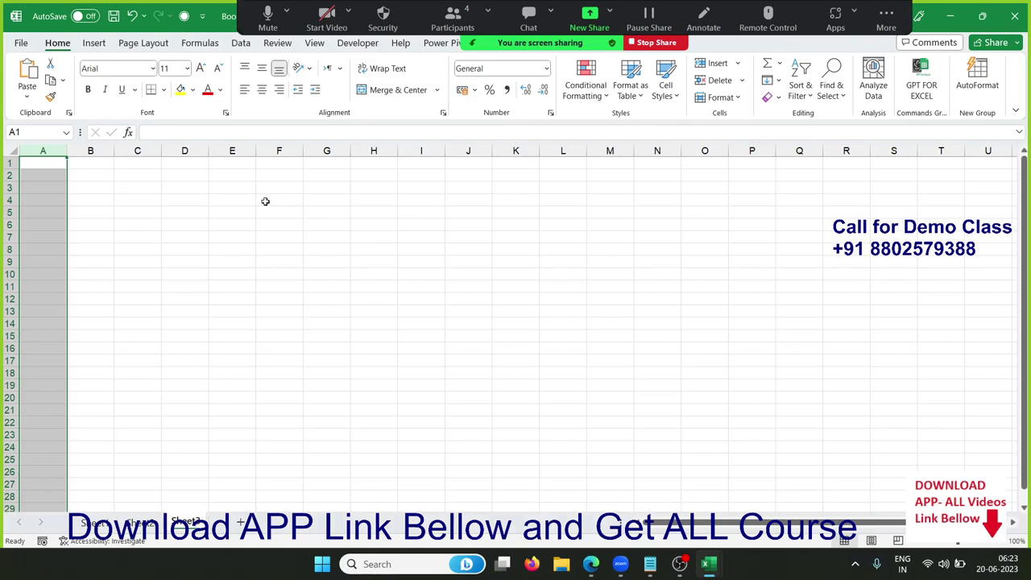
{"action": "left_click", "coordinate": [239, 199]}
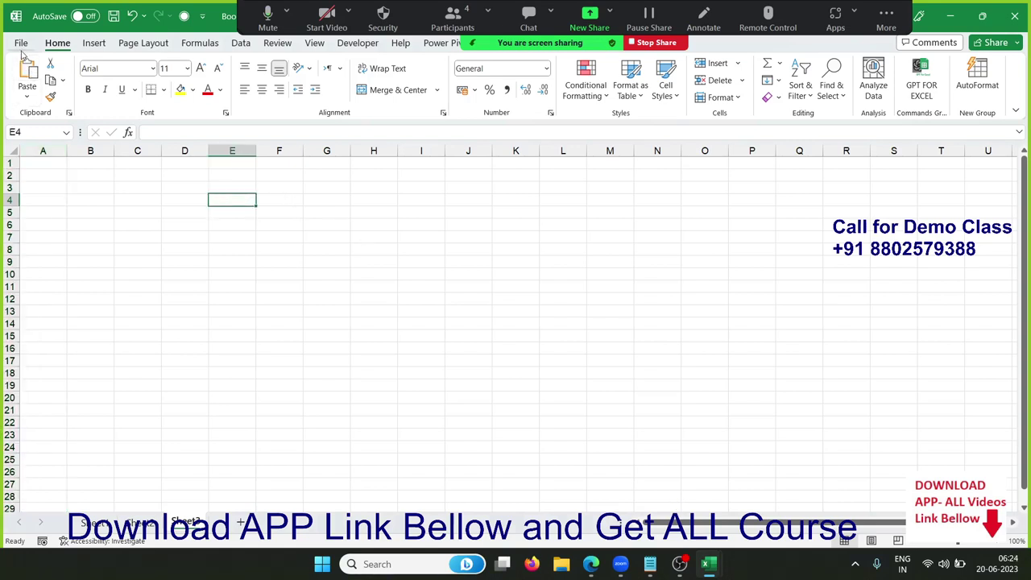
Step: In File Explorer, browse Class_Rec (E:) > VBA > Project files, then return to the VBA folder
{"action": "left_click", "coordinate": [563, 565]}
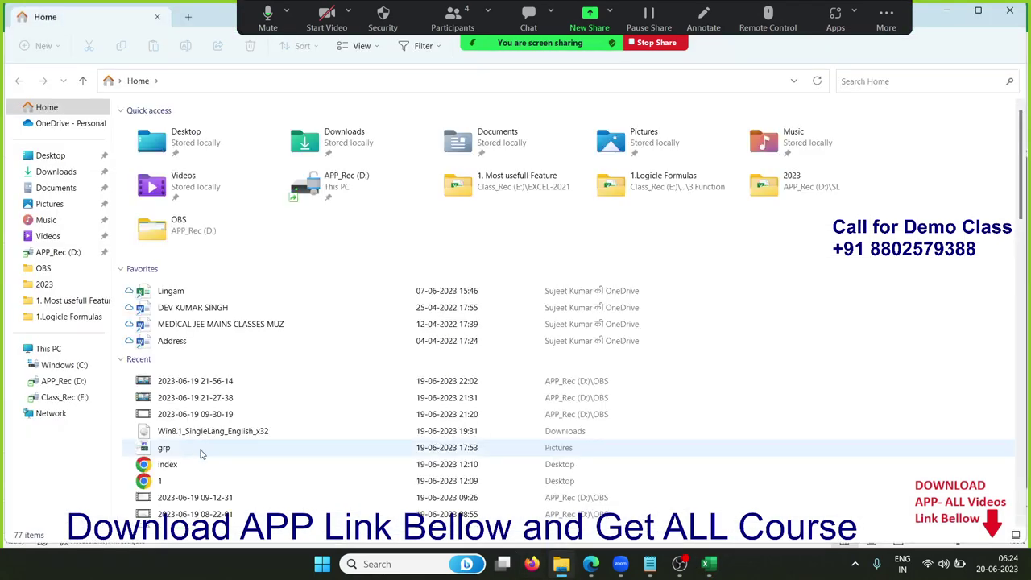
{"action": "left_click", "coordinate": [99, 399]}
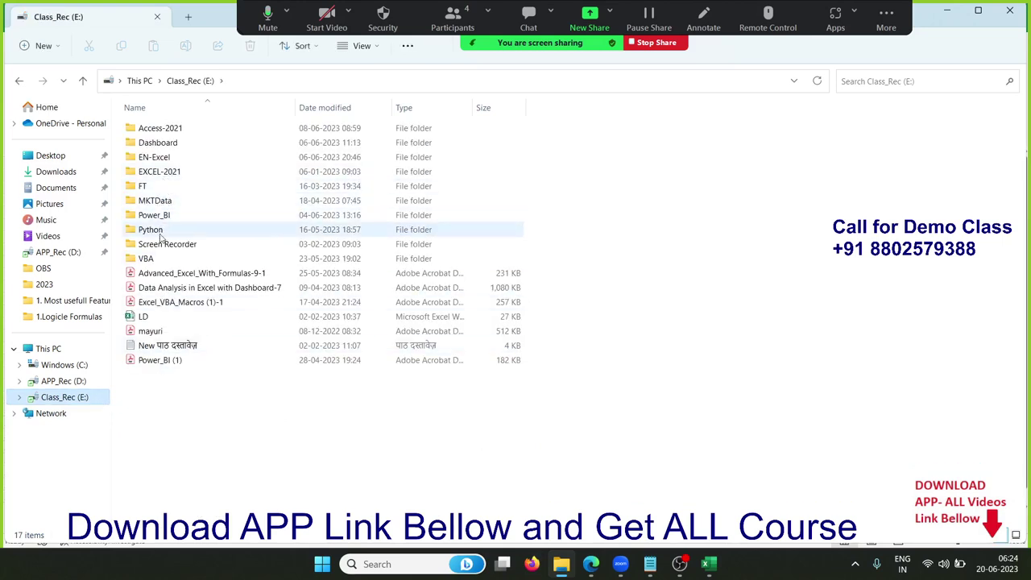
{"action": "double_click", "coordinate": [146, 258]}
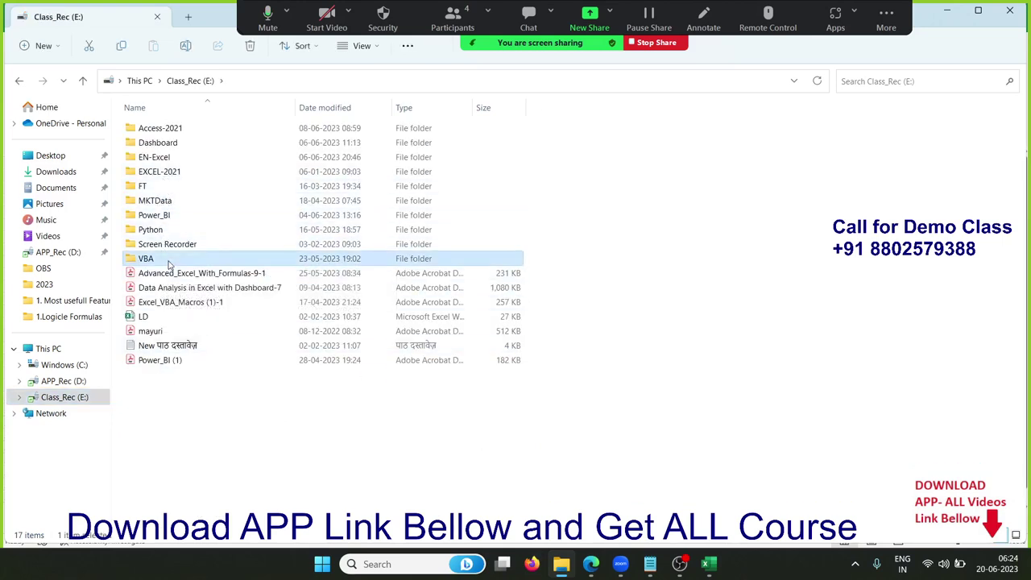
{"action": "double_click", "coordinate": [170, 172]}
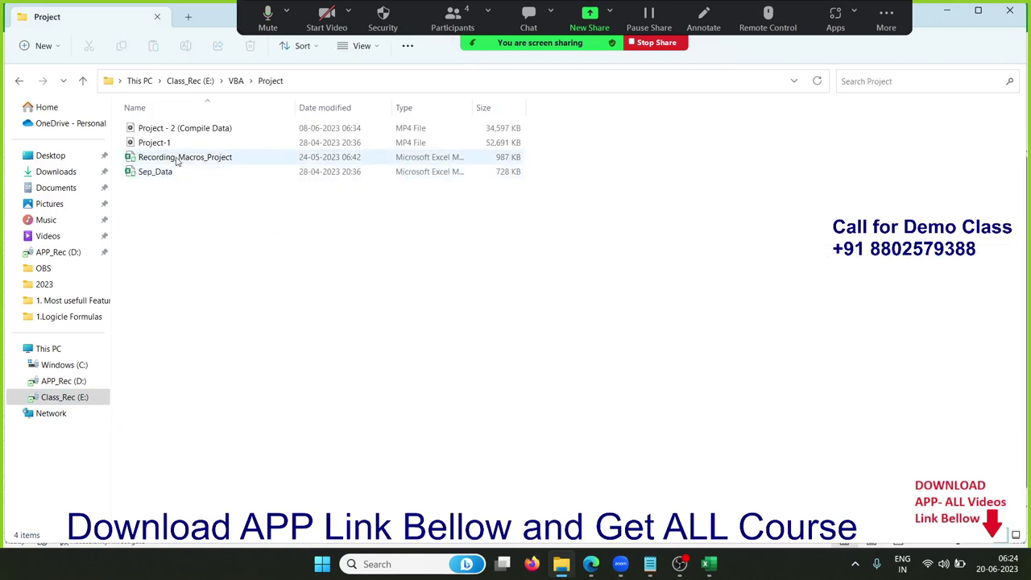
{"action": "left_click", "coordinate": [179, 147]}
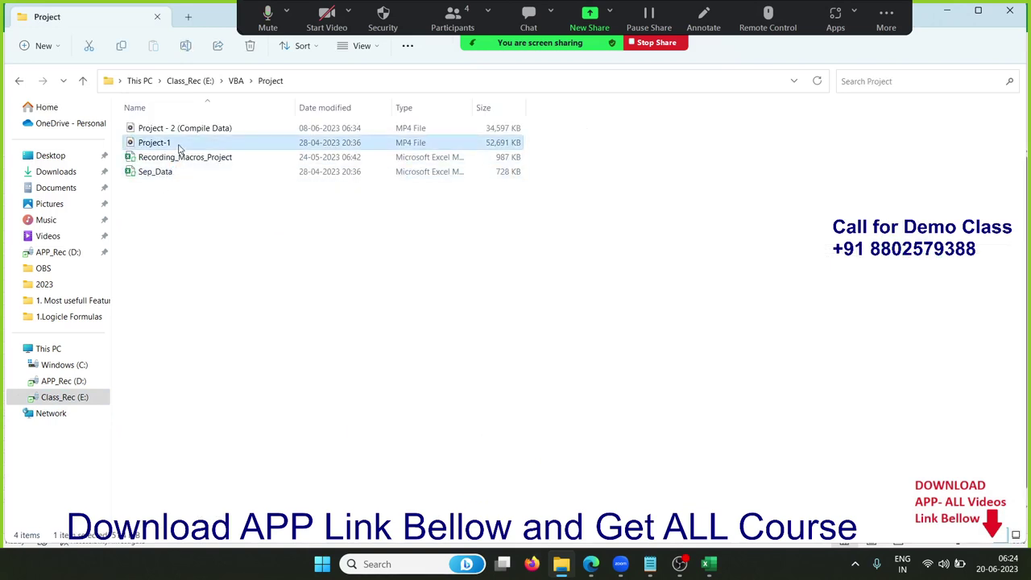
{"action": "left_click", "coordinate": [179, 158]}
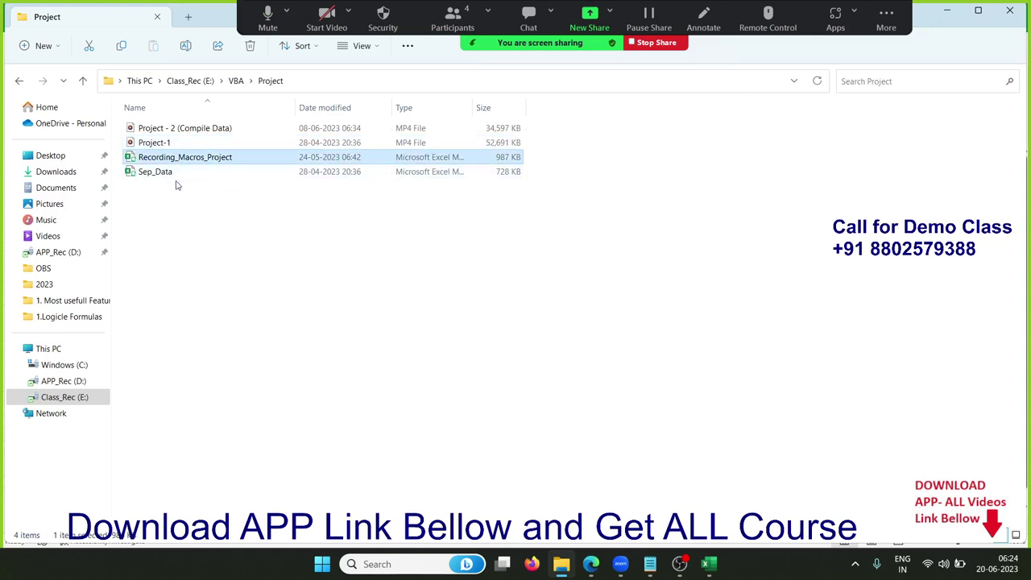
{"action": "left_click", "coordinate": [177, 183]}
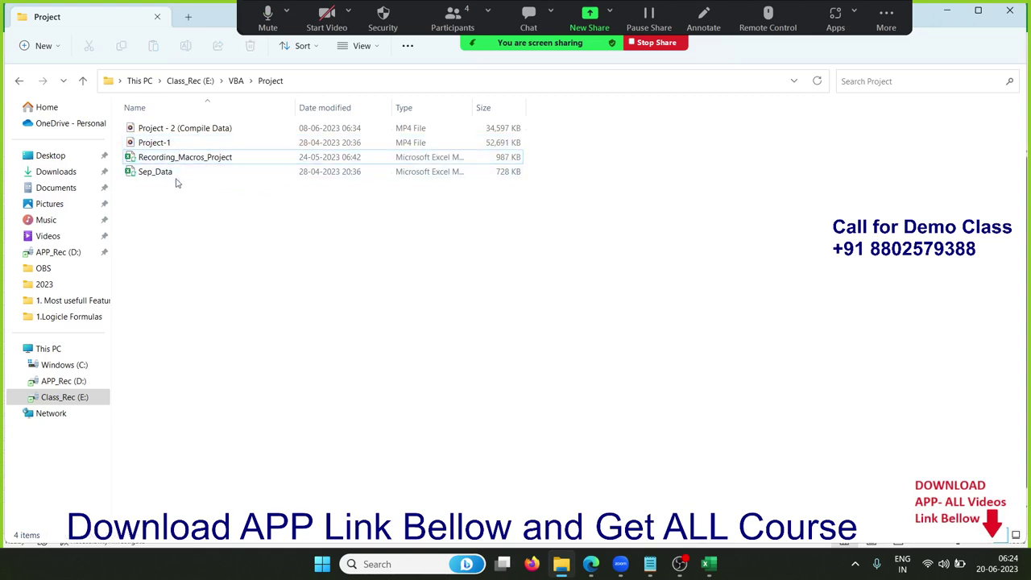
{"action": "left_click", "coordinate": [19, 83]}
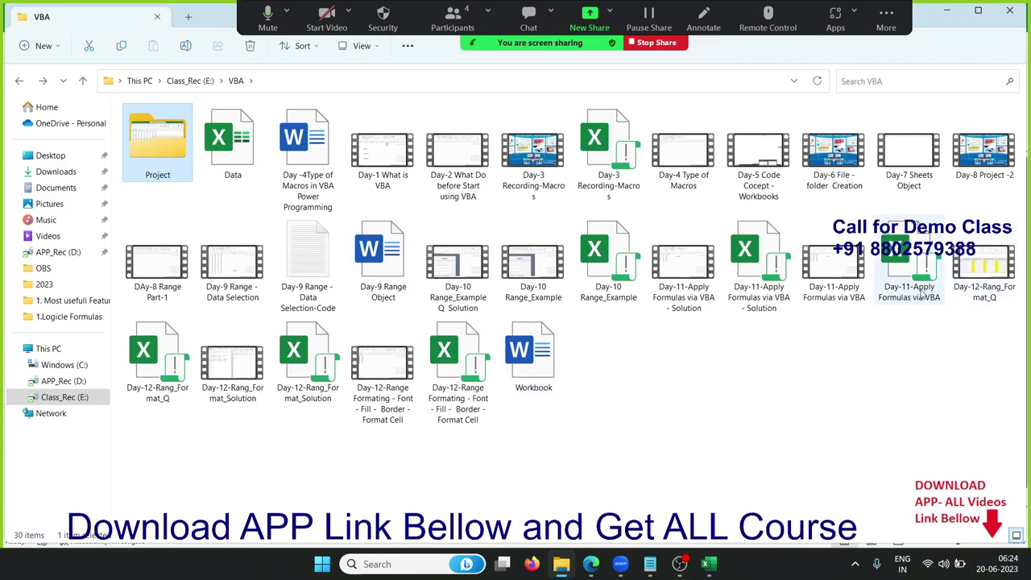
Step: Open the Day-12-Rang_Format_Q workbook from the VBA folder
{"action": "left_click", "coordinate": [921, 293]}
{"action": "left_click", "coordinate": [977, 292]}
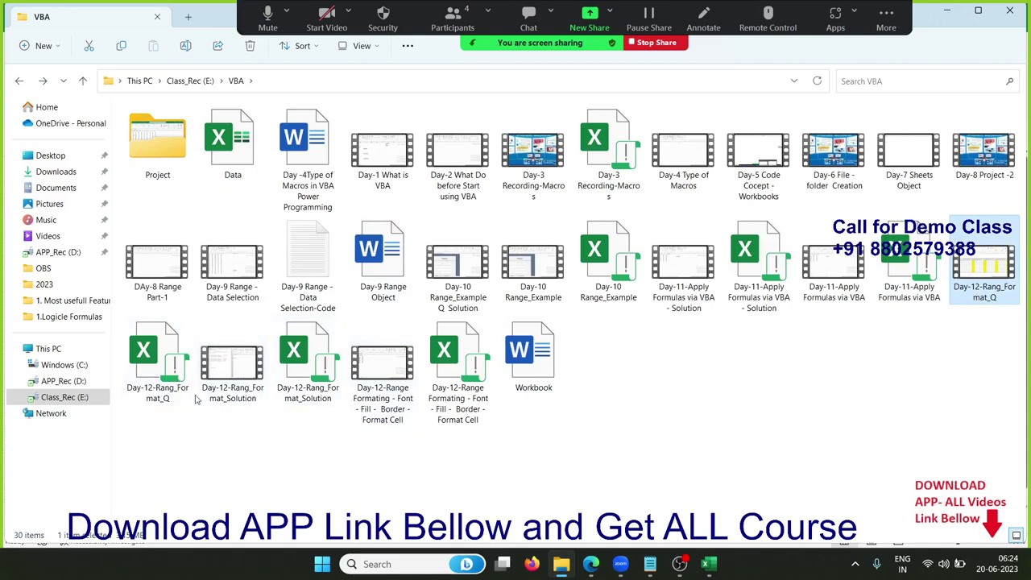
{"action": "double_click", "coordinate": [175, 382]}
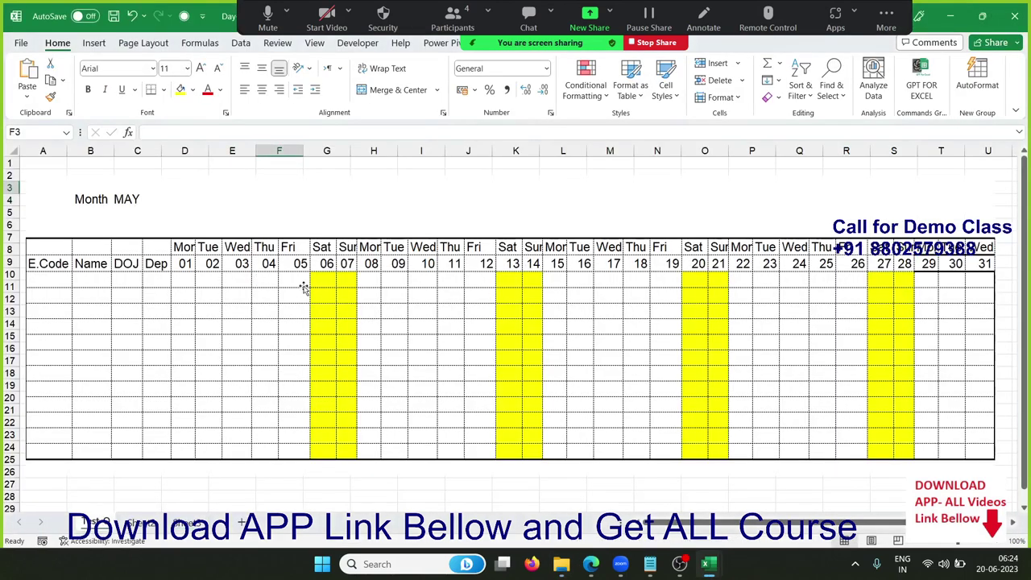
Step: In the question workbook, go to the blank sheet and check the macro list without running anything
{"action": "left_click", "coordinate": [303, 289]}
{"action": "left_click", "coordinate": [143, 522]}
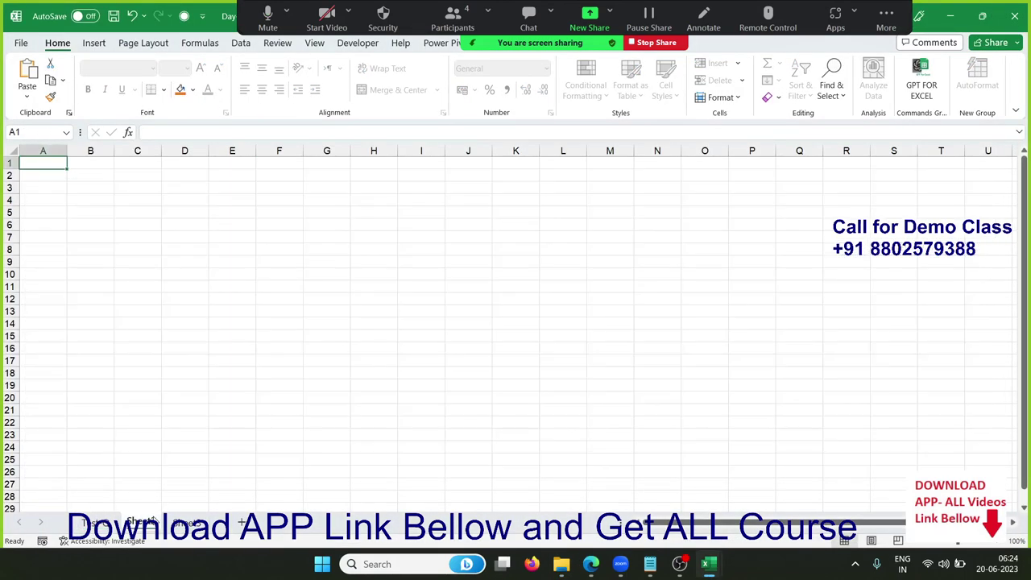
{"action": "left_click", "coordinate": [347, 48]}
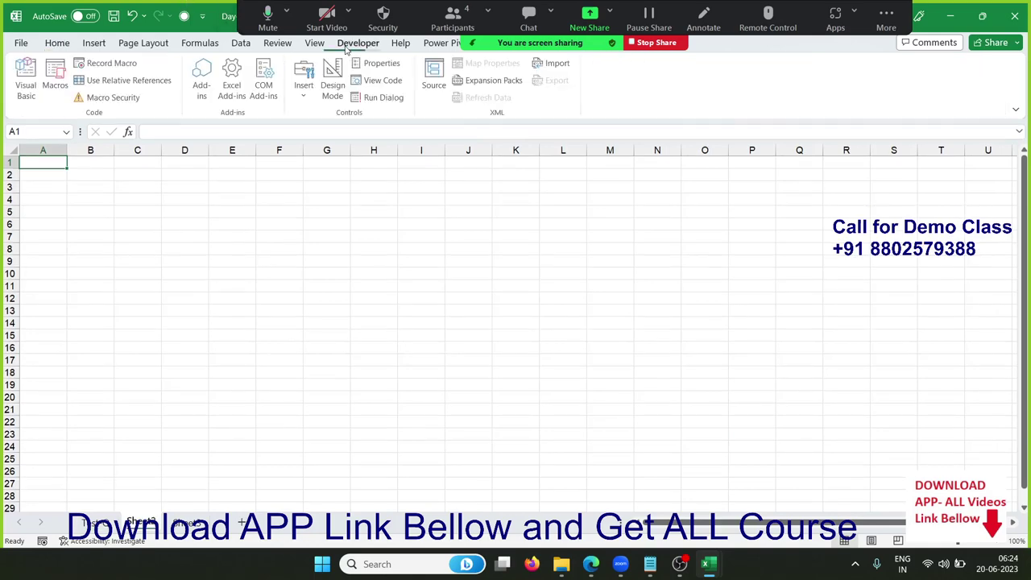
{"action": "left_click", "coordinate": [55, 85]}
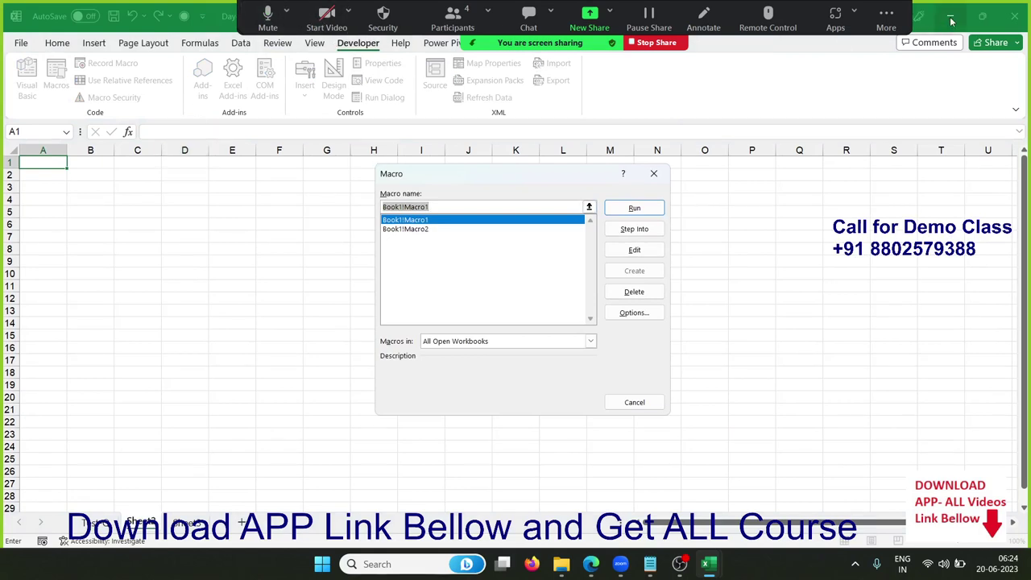
{"action": "left_click", "coordinate": [657, 174]}
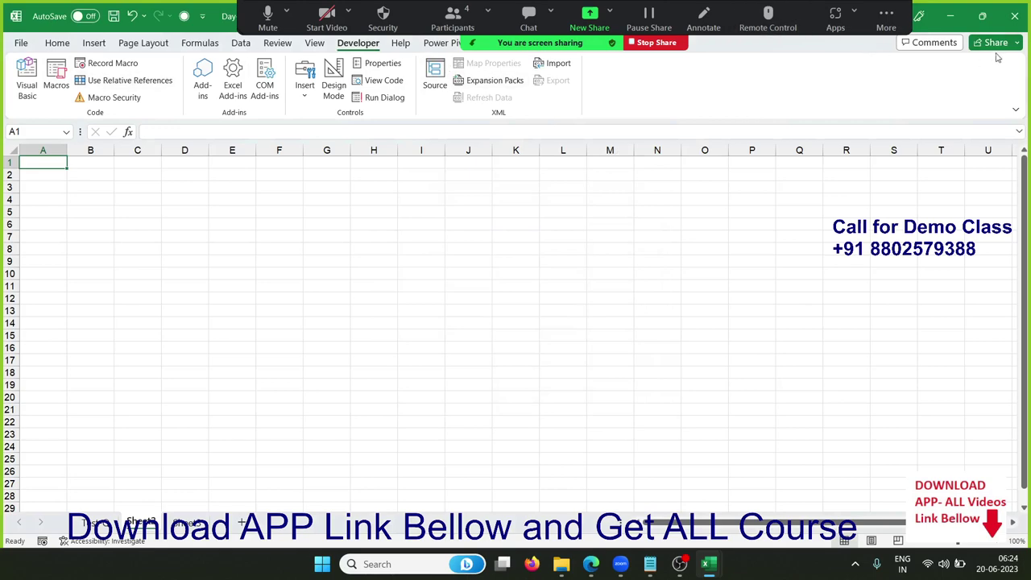
Step: Close the Day-12 question workbook and open Day-12-Rang_Format_Solution from the VBA folder
{"action": "left_click", "coordinate": [1012, 18]}
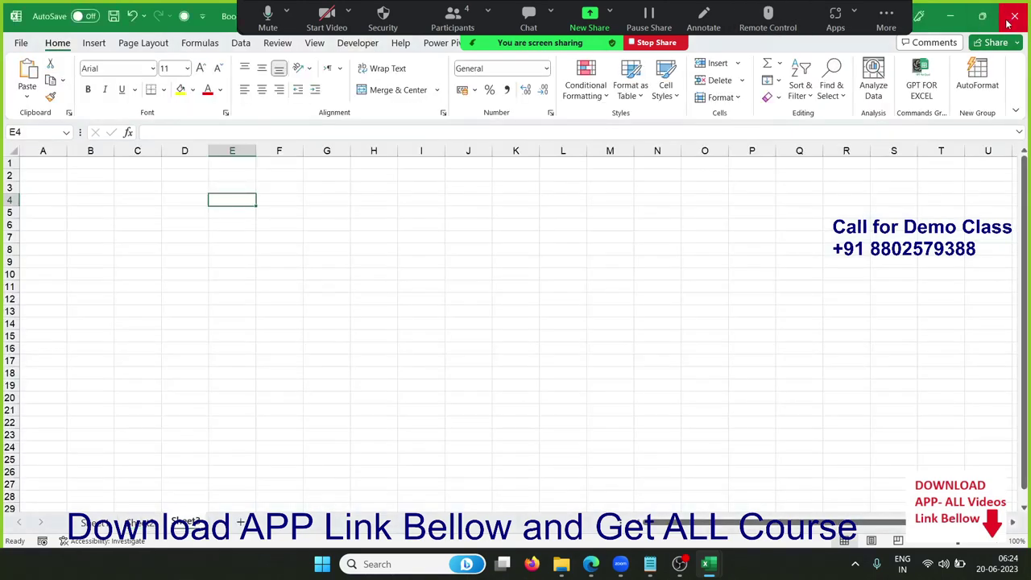
{"action": "mouse_move", "coordinate": [591, 568]}
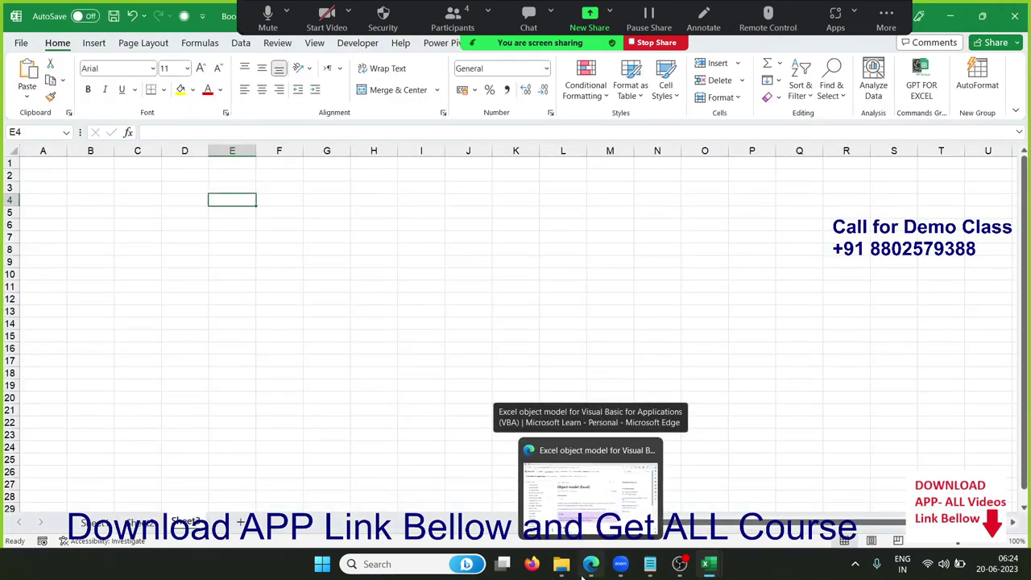
{"action": "left_click", "coordinate": [556, 568]}
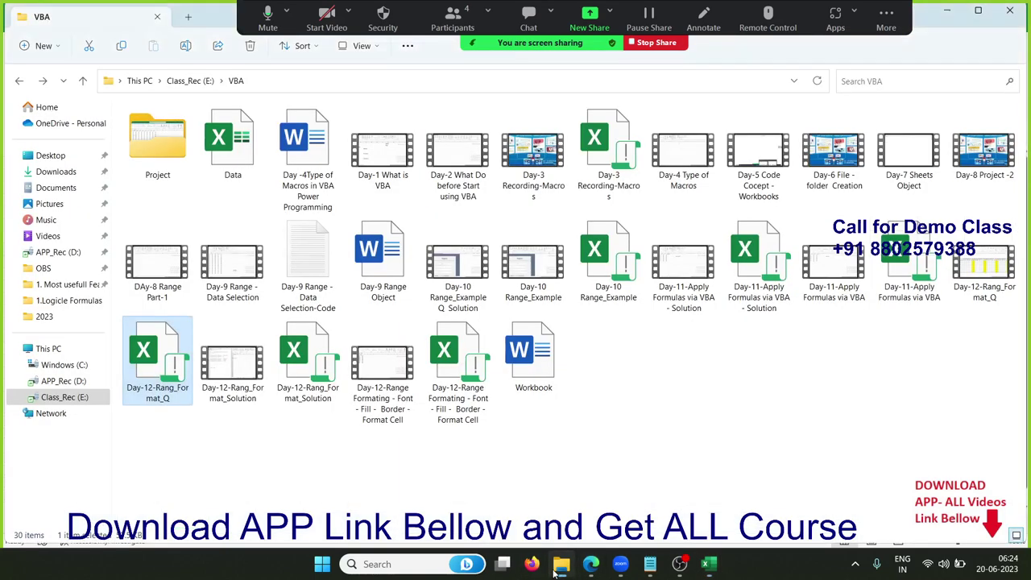
{"action": "left_click", "coordinate": [287, 386]}
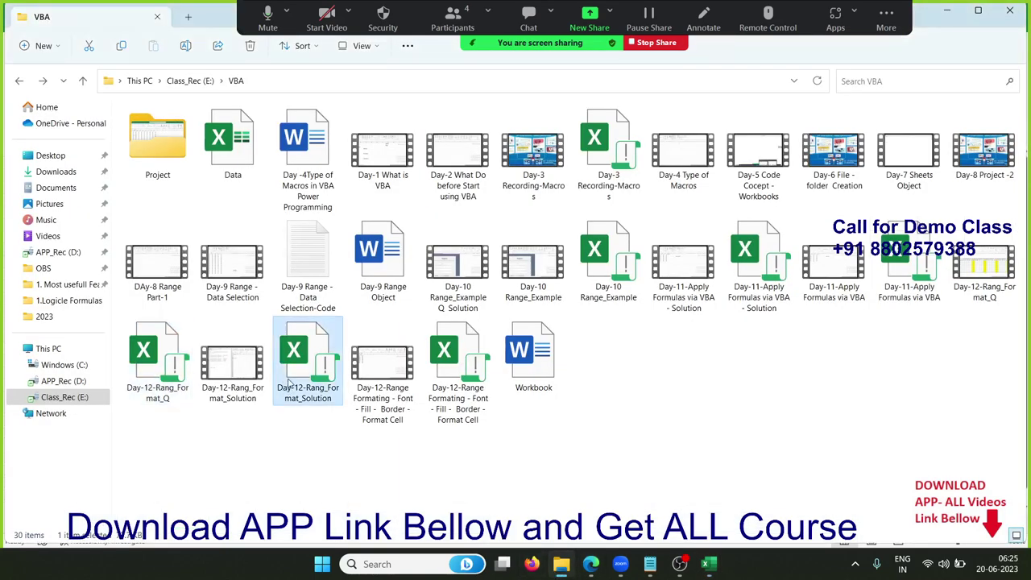
{"action": "double_click", "coordinate": [290, 382]}
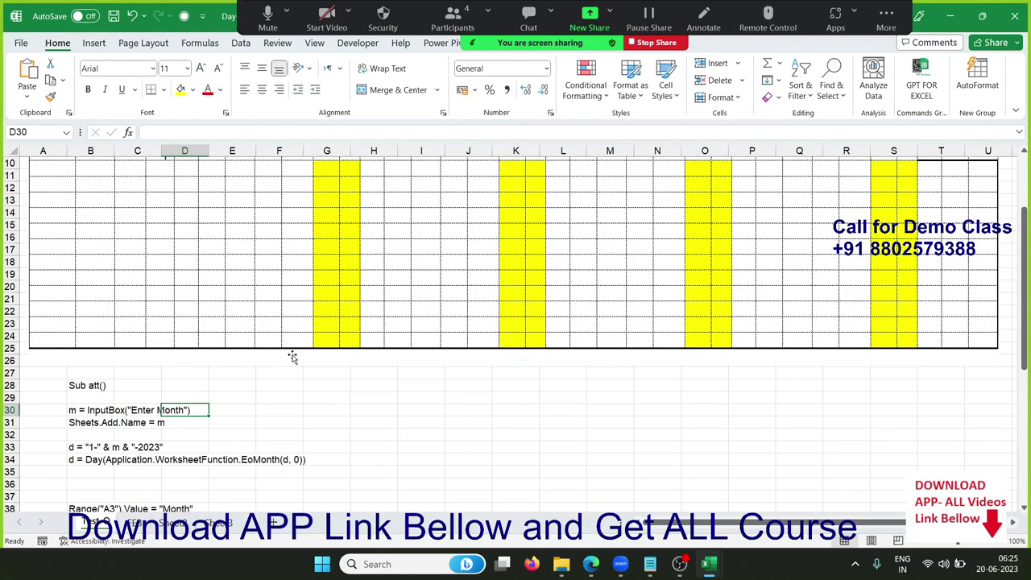
Step: Look over the JAN attendance sheet, then move to the blank Sheet3 with Developer tools shown
{"action": "scroll", "coordinate": [315, 371], "scroll_direction": "up", "scroll_amount": 3}
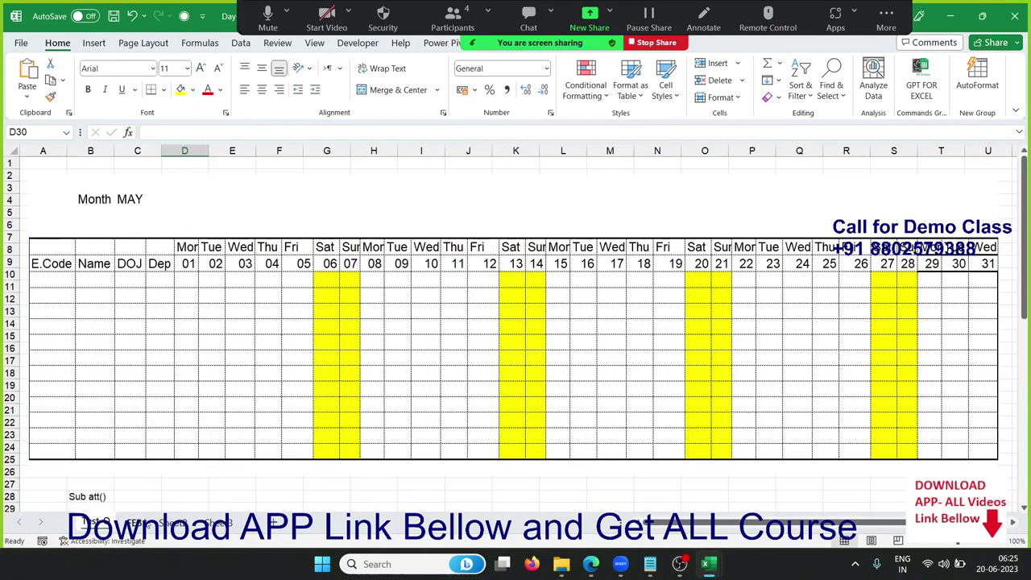
{"action": "left_click", "coordinate": [155, 524]}
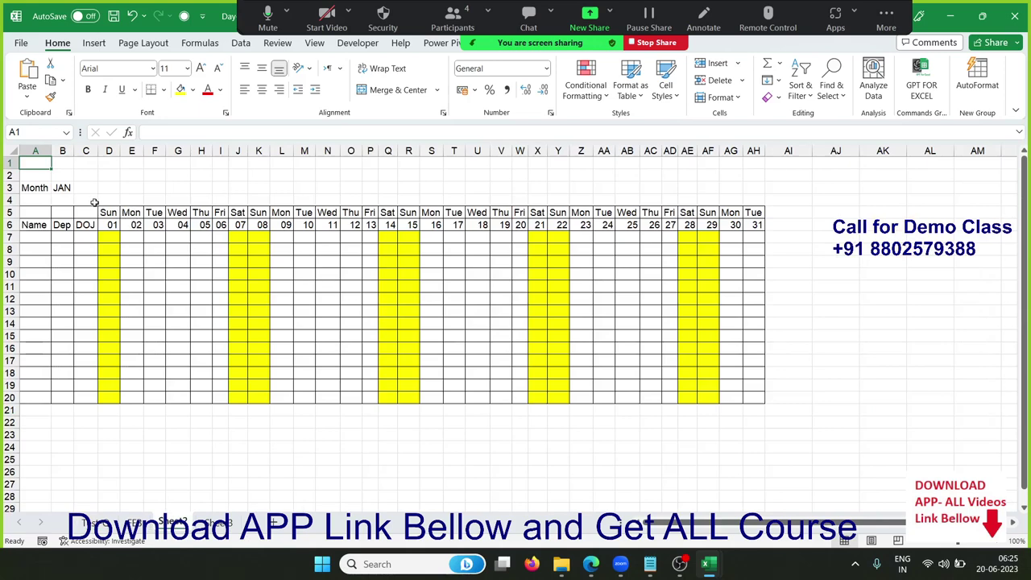
{"action": "left_click", "coordinate": [230, 524]}
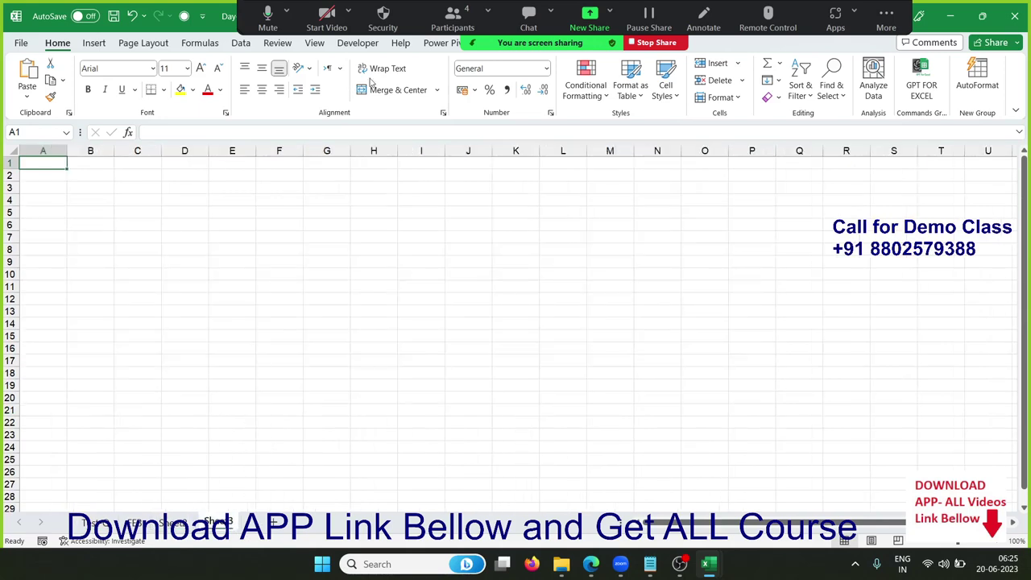
{"action": "left_click", "coordinate": [359, 44]}
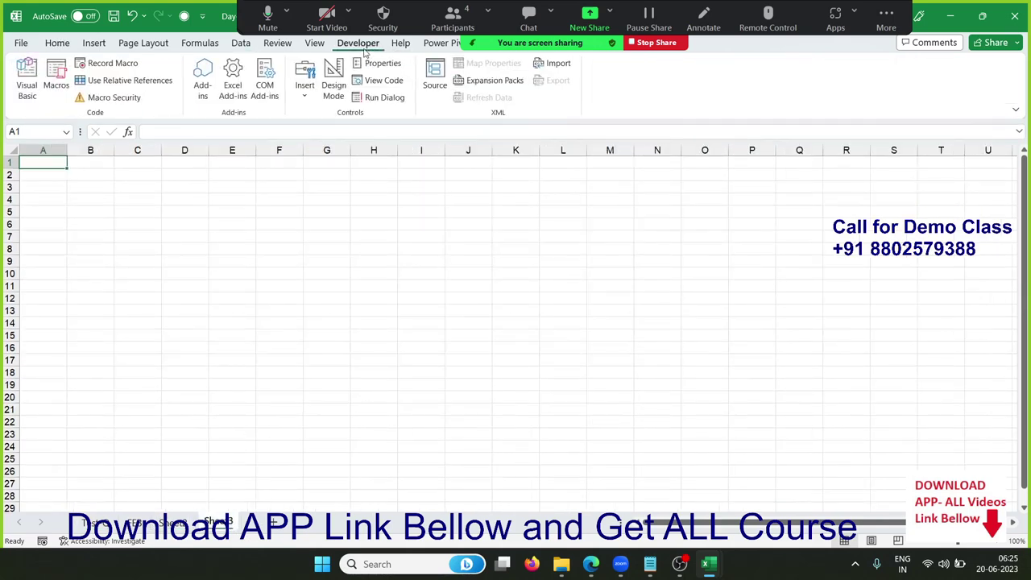
Step: Run the att macro with month 'Jun' to build the June attendance sheet
{"action": "left_click", "coordinate": [50, 87]}
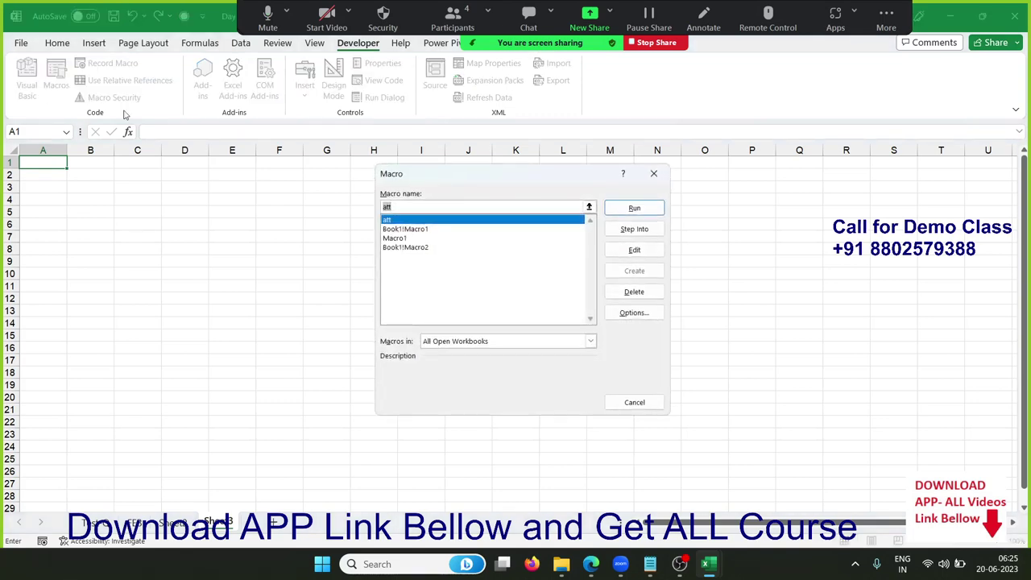
{"action": "left_click", "coordinate": [619, 209]}
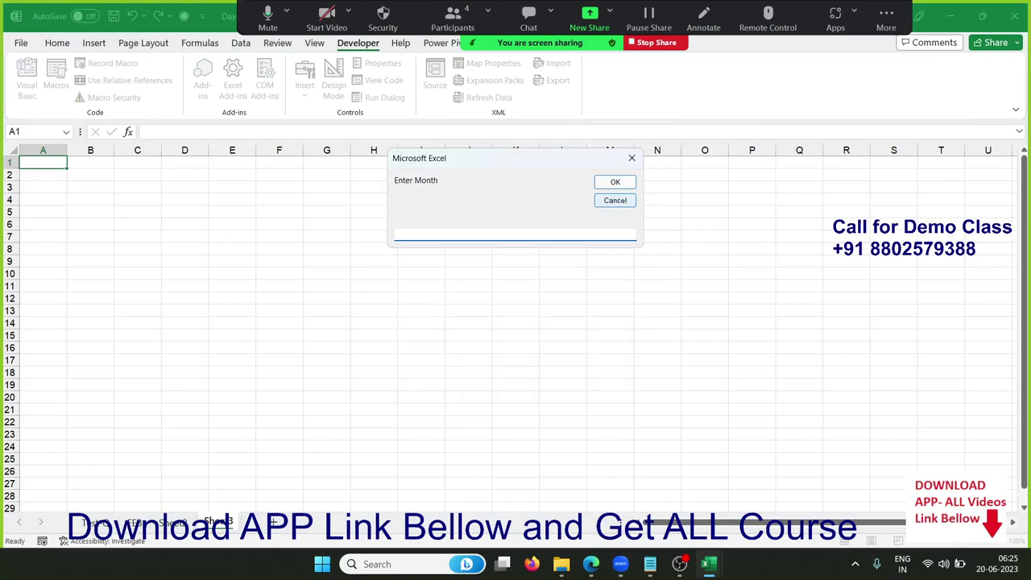
{"action": "type", "text": "Jun"}
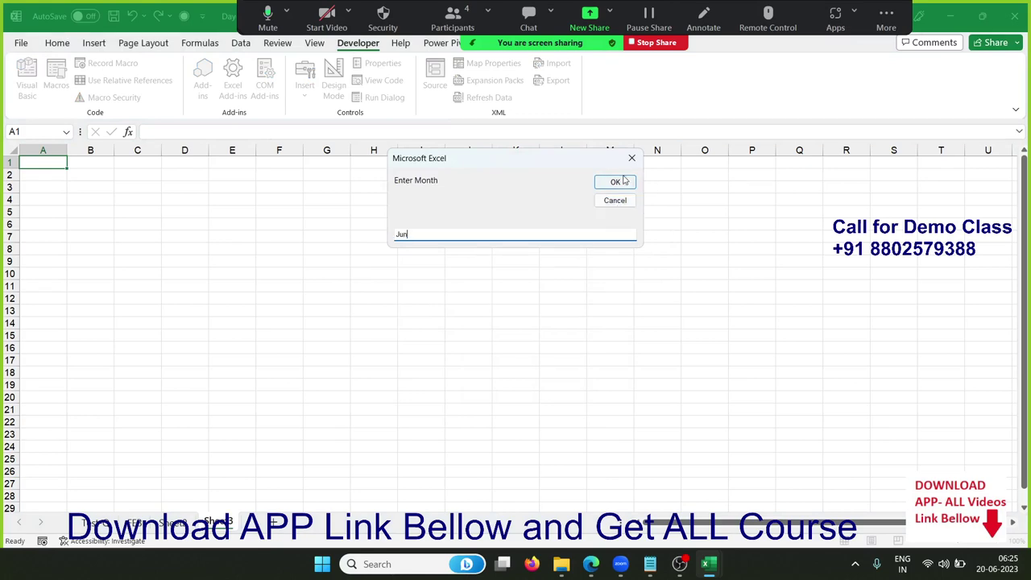
{"action": "left_click", "coordinate": [618, 179]}
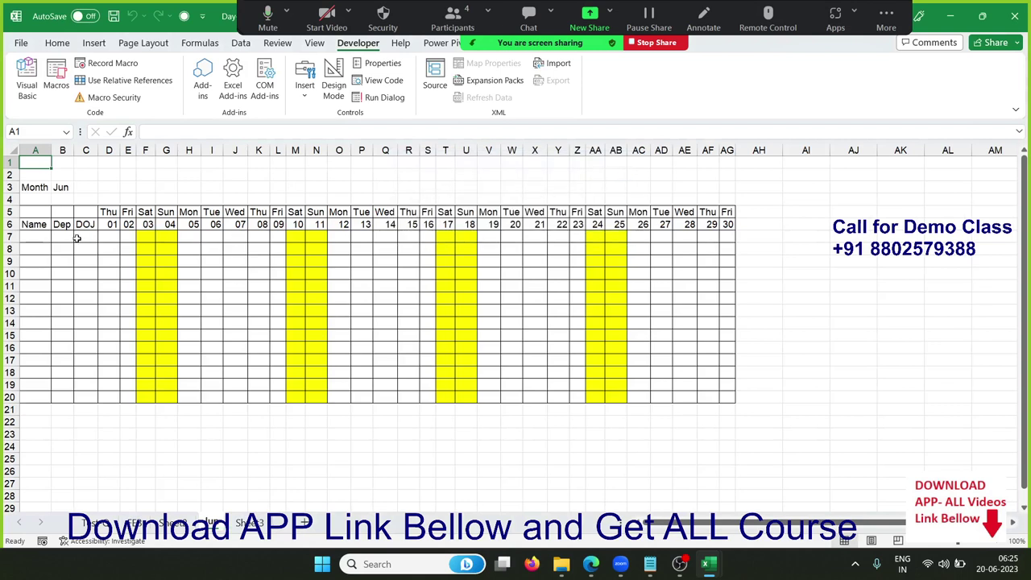
Step: Check the June table's yellow weekend columns, then close the Day-12 solution workbook
{"action": "mouse_move", "coordinate": [68, 214]}
{"action": "left_mouse_down"}
{"action": "mouse_move", "coordinate": [543, 242]}
{"action": "mouse_move", "coordinate": [723, 399]}
{"action": "left_mouse_up"}
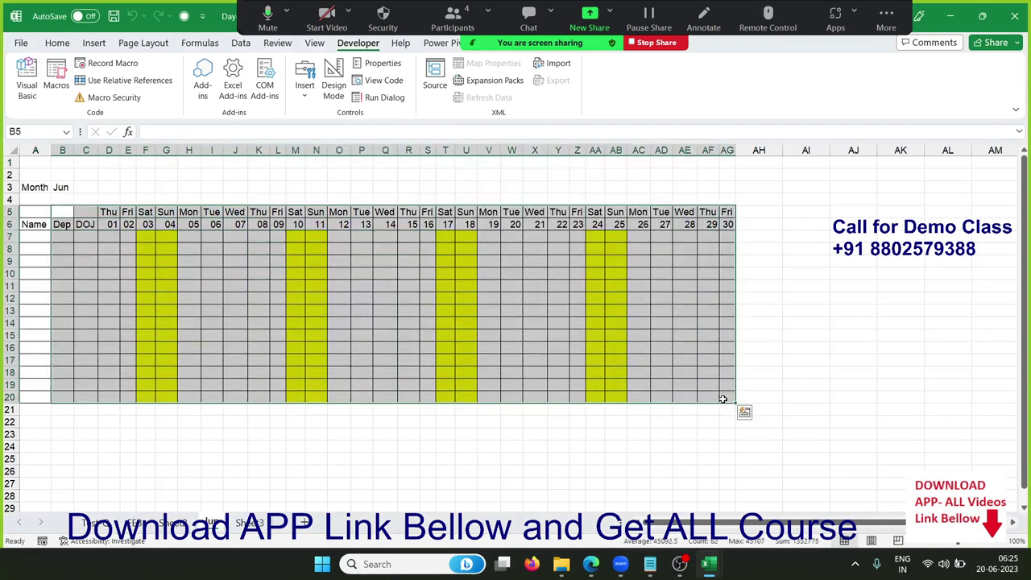
{"action": "left_click_drag", "start_coordinate": [147, 225], "coordinate": [170, 316]}
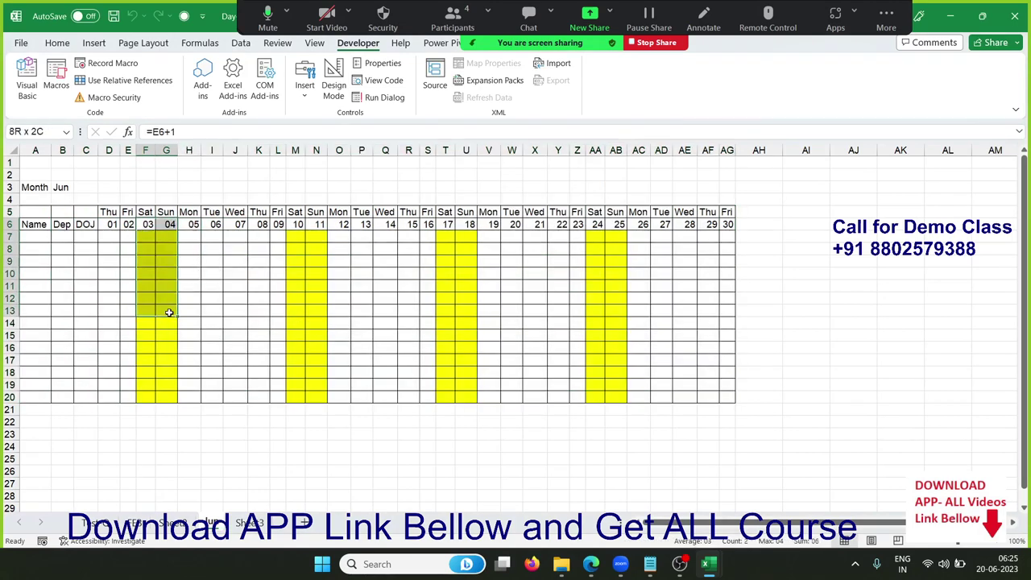
{"action": "left_click_drag", "start_coordinate": [596, 236], "coordinate": [610, 402]}
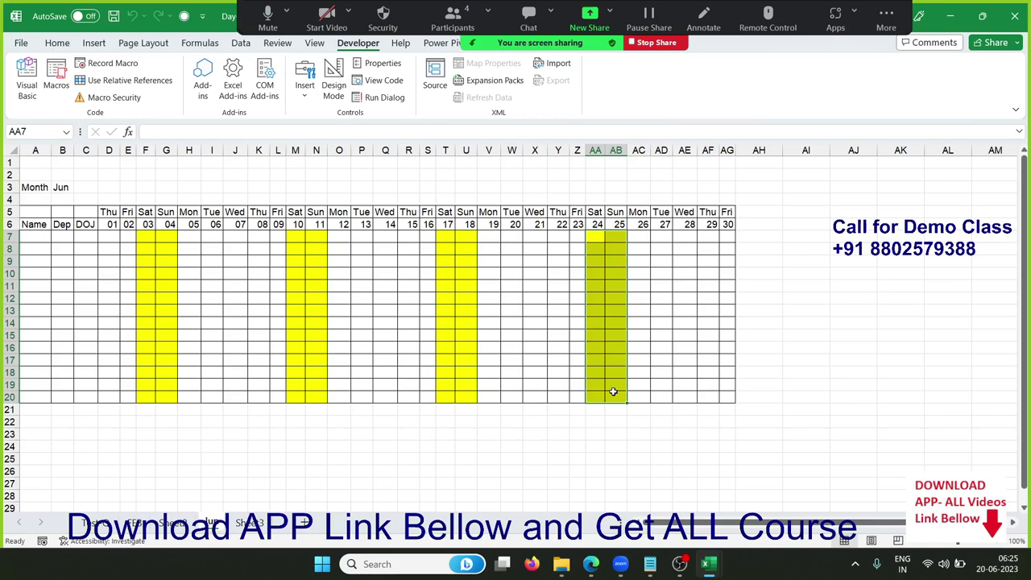
{"action": "left_click", "coordinate": [1016, 18]}
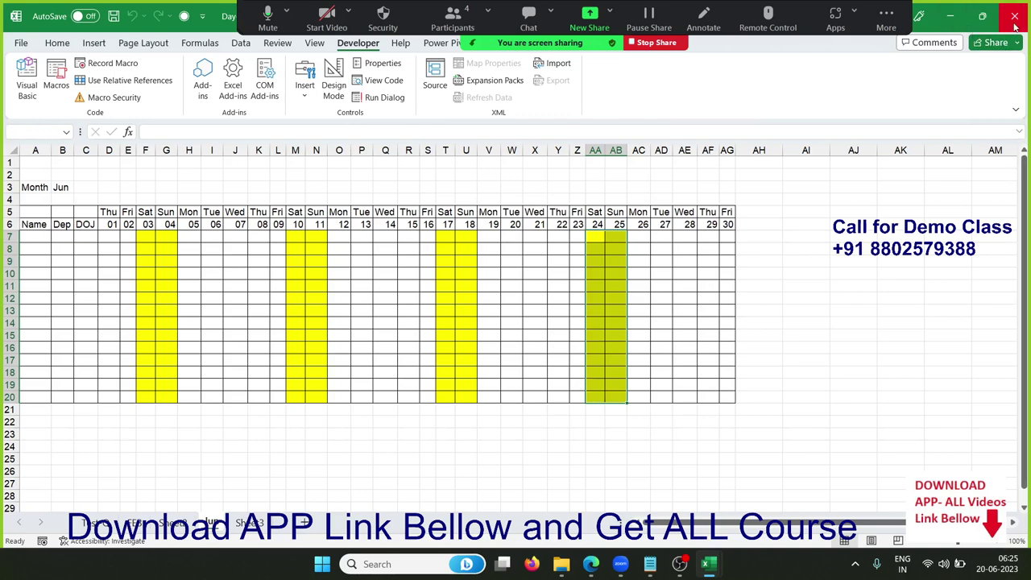
Step: Close the workbook without saving and search 'wh' in the Windows Start menu
{"action": "left_click", "coordinate": [526, 299]}
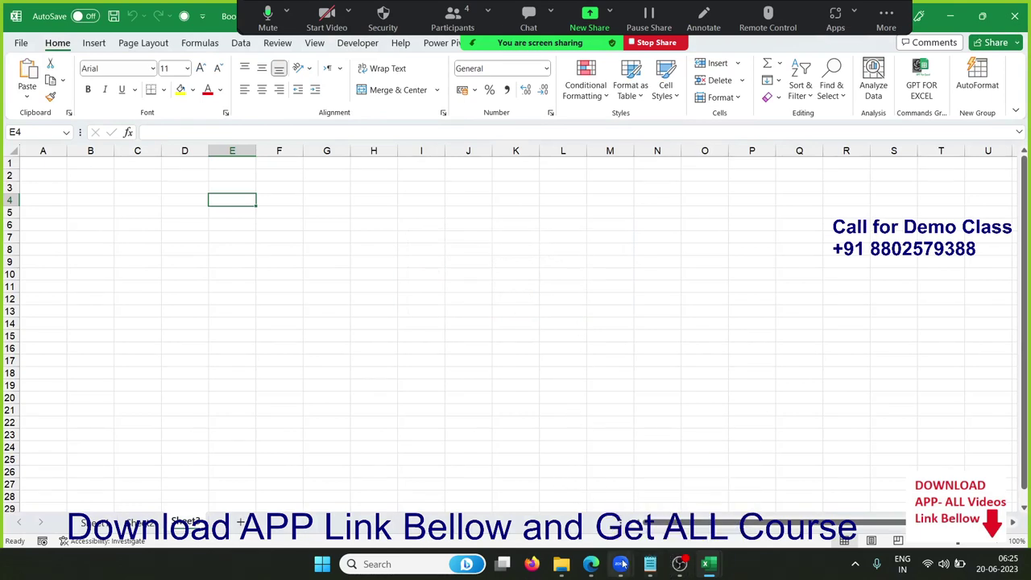
{"action": "mouse_move", "coordinate": [610, 568]}
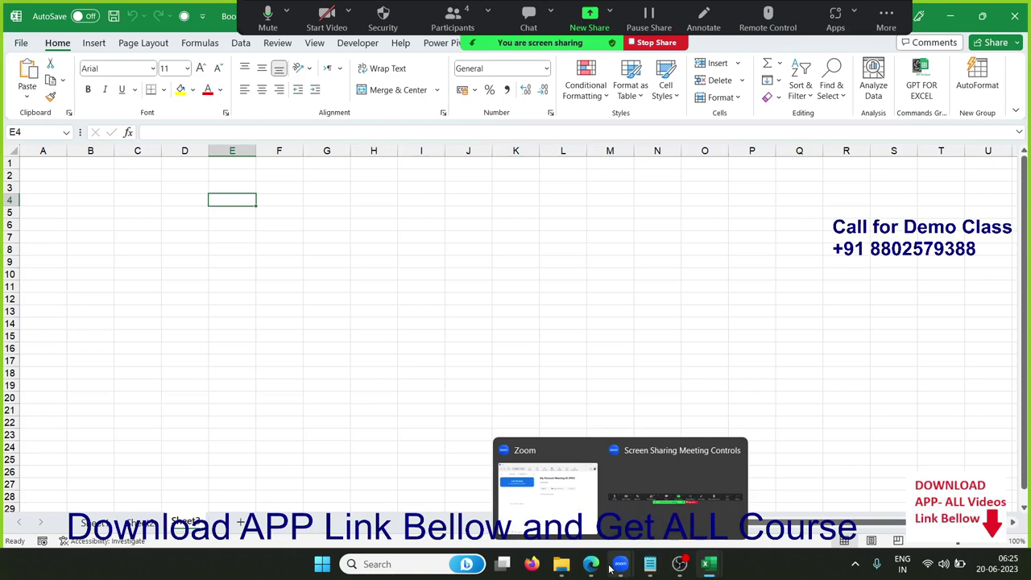
{"action": "key", "text": "super"}
{"action": "type", "text": "wh"}
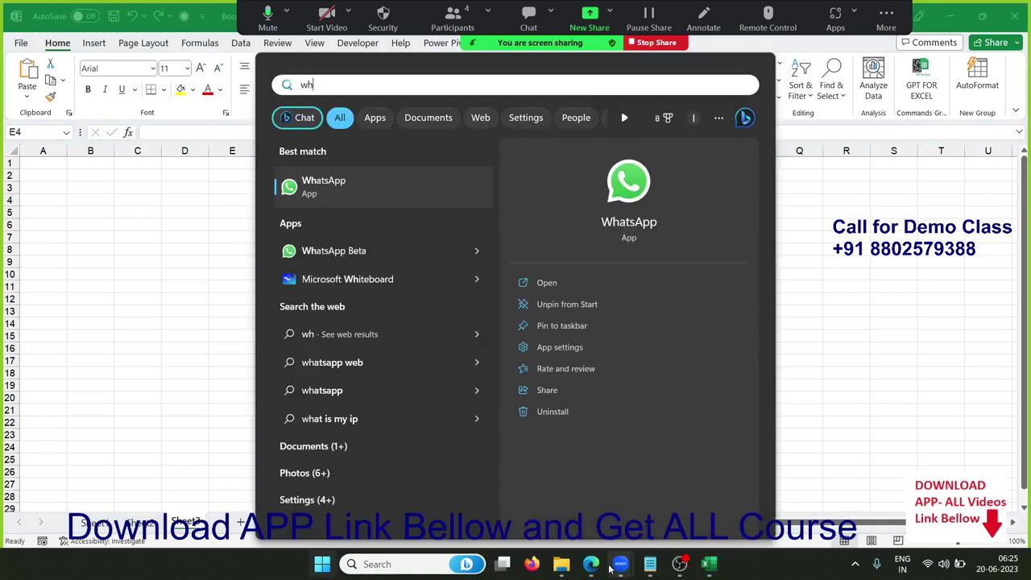